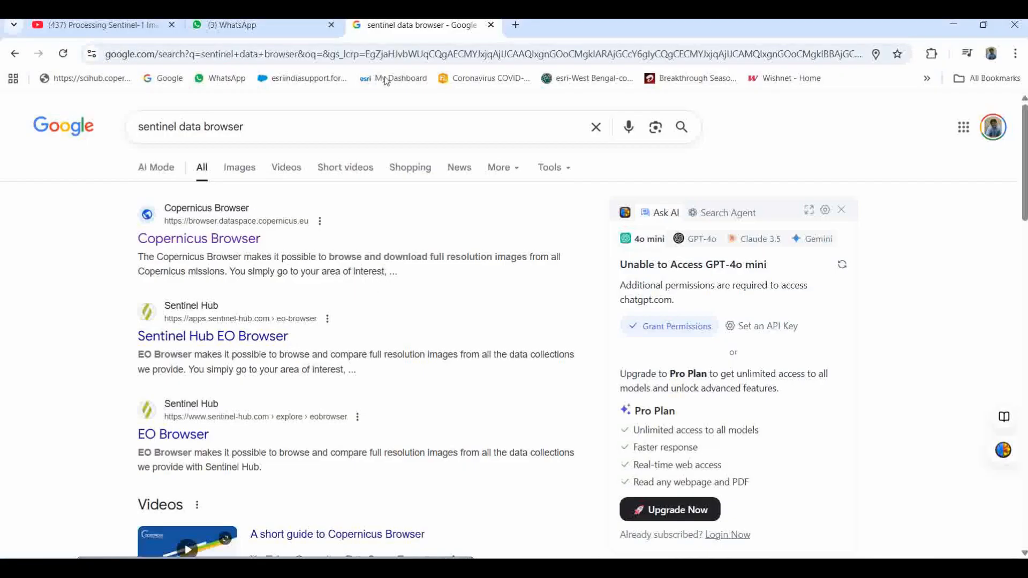
Step: Open the Copernicus Browser search result in a new tab and log in with the saved account credentials
{"action": "right_click", "coordinate": [224, 245]}
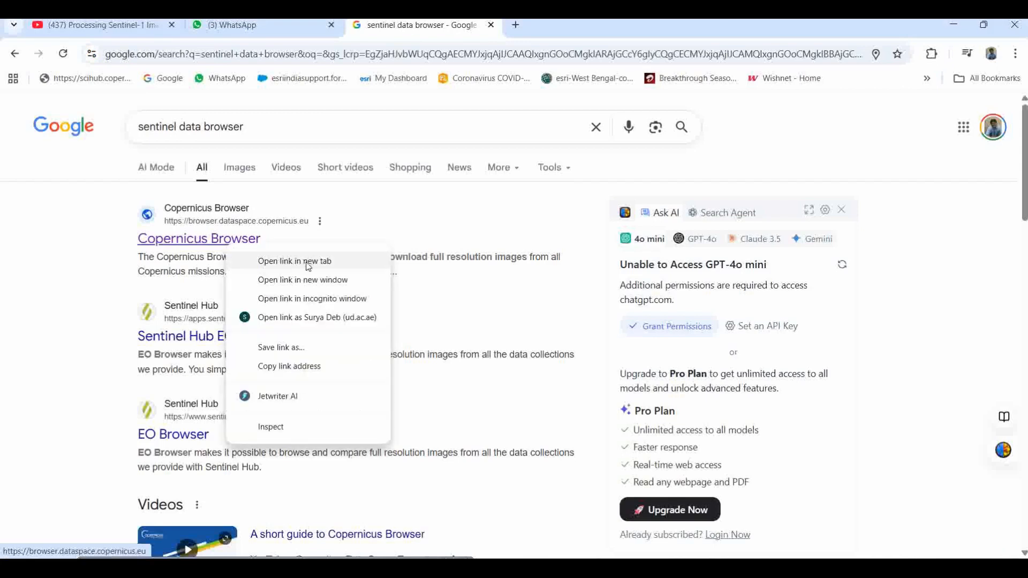
{"action": "left_click", "coordinate": [308, 263]}
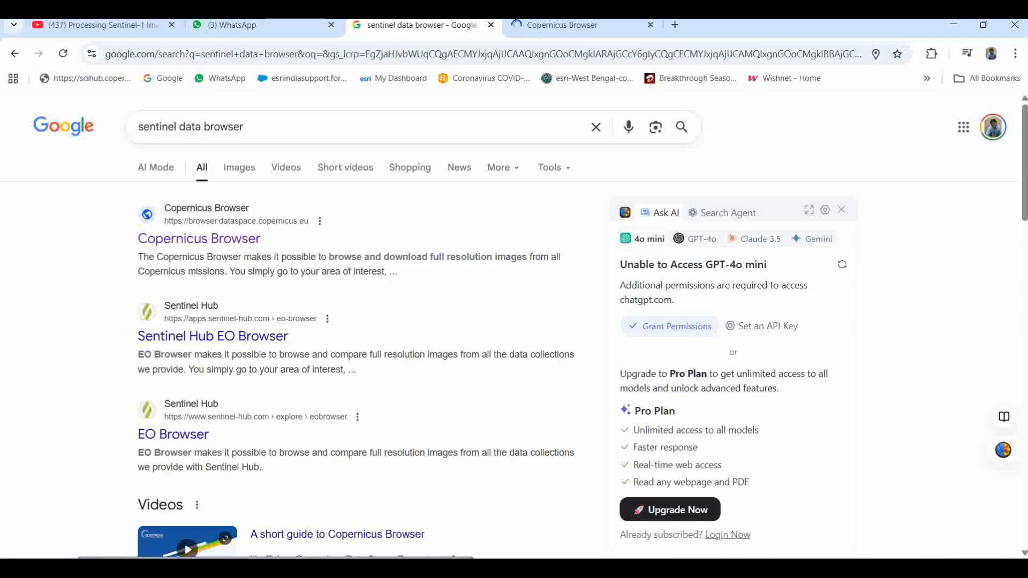
{"action": "key", "text": "ctrl+Tab"}
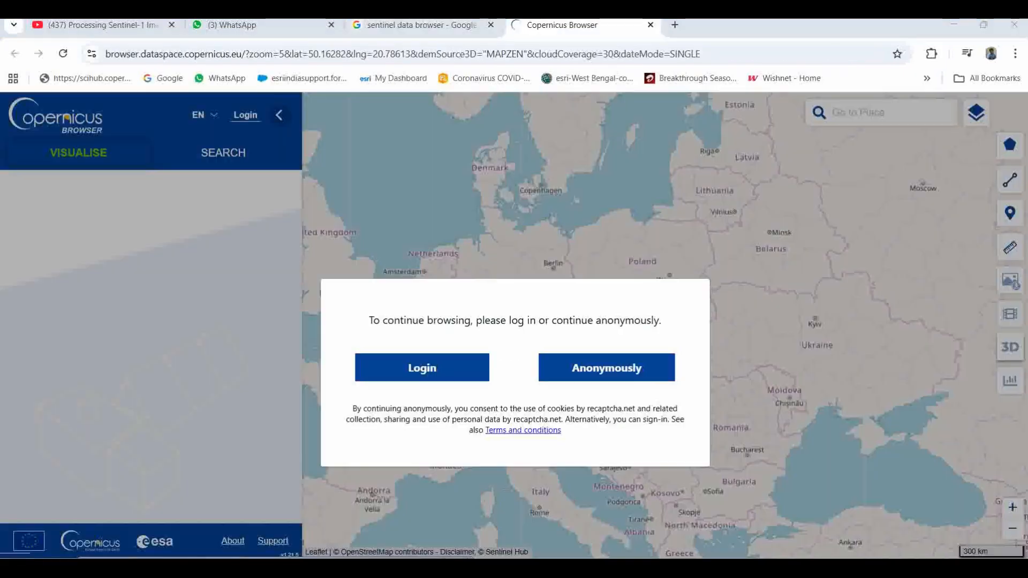
{"action": "left_click", "coordinate": [421, 369]}
{"action": "scroll", "coordinate": [53, 473], "scroll_direction": "down", "scroll_amount": 3}
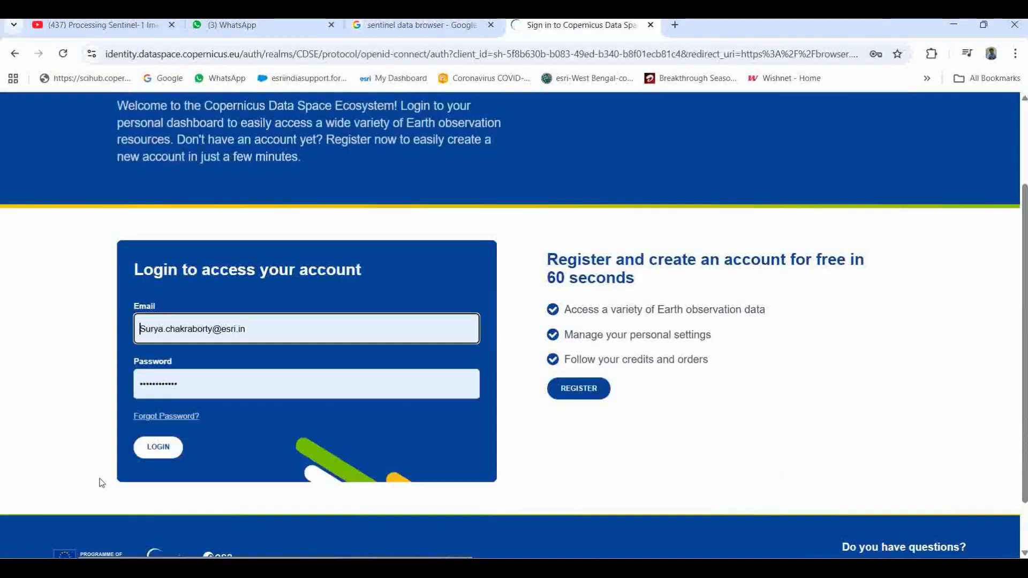
{"action": "left_click", "coordinate": [163, 394]}
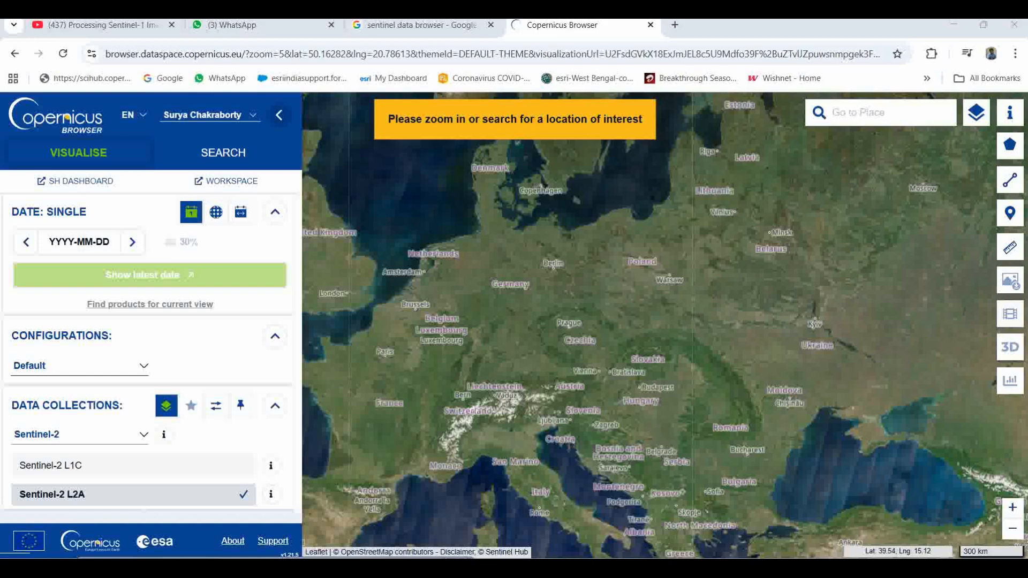
Step: In File Explorer, copy the name of the September 2025 Sentinel-1 zip in the After folder, without the .SAFE ending
{"action": "left_click", "coordinate": [528, 568]}
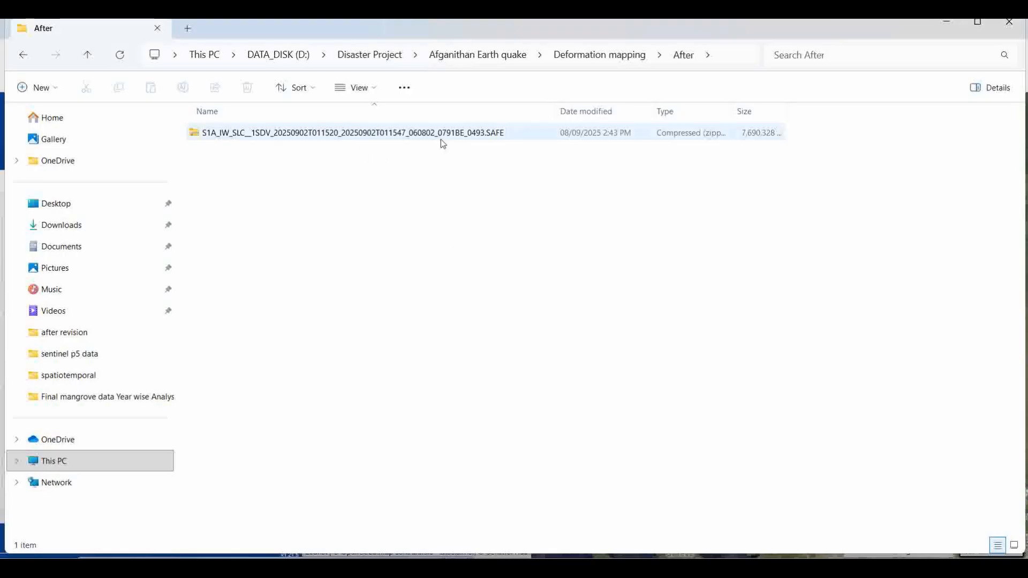
{"action": "left_click", "coordinate": [303, 138]}
{"action": "right_click", "coordinate": [303, 137]}
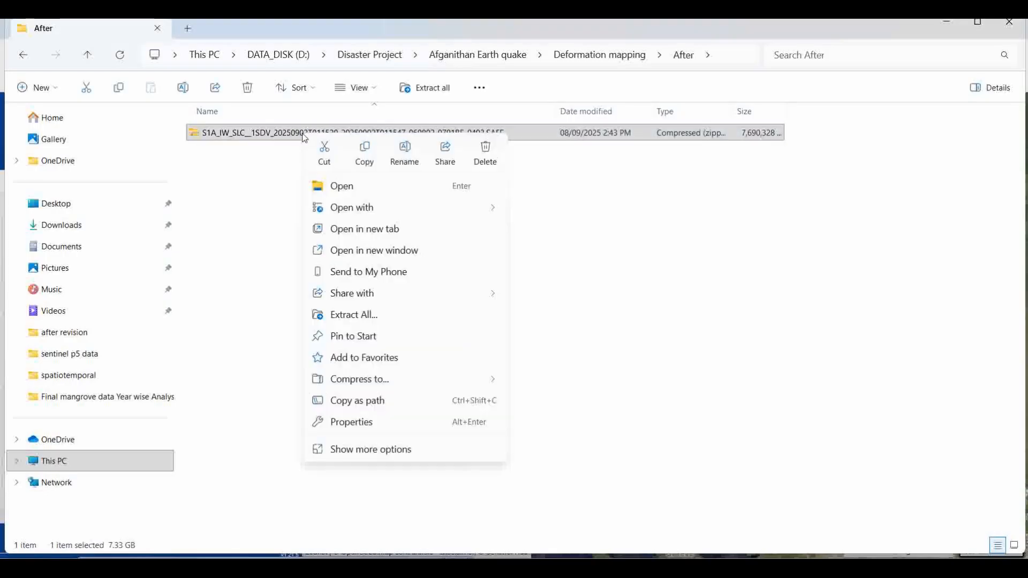
{"action": "left_click", "coordinate": [357, 452]}
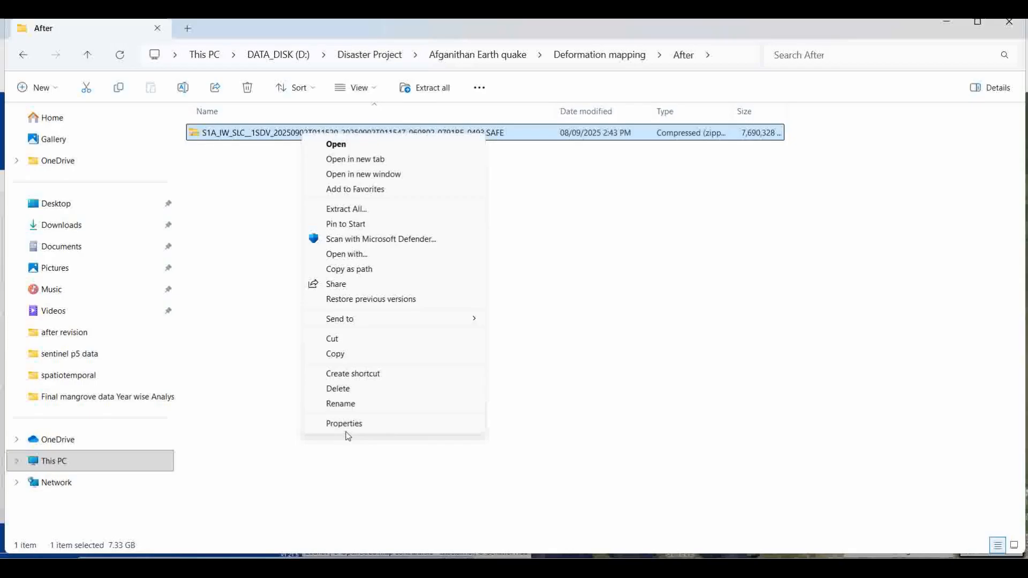
{"action": "left_click", "coordinate": [345, 404]}
{"action": "left_click", "coordinate": [482, 133]}
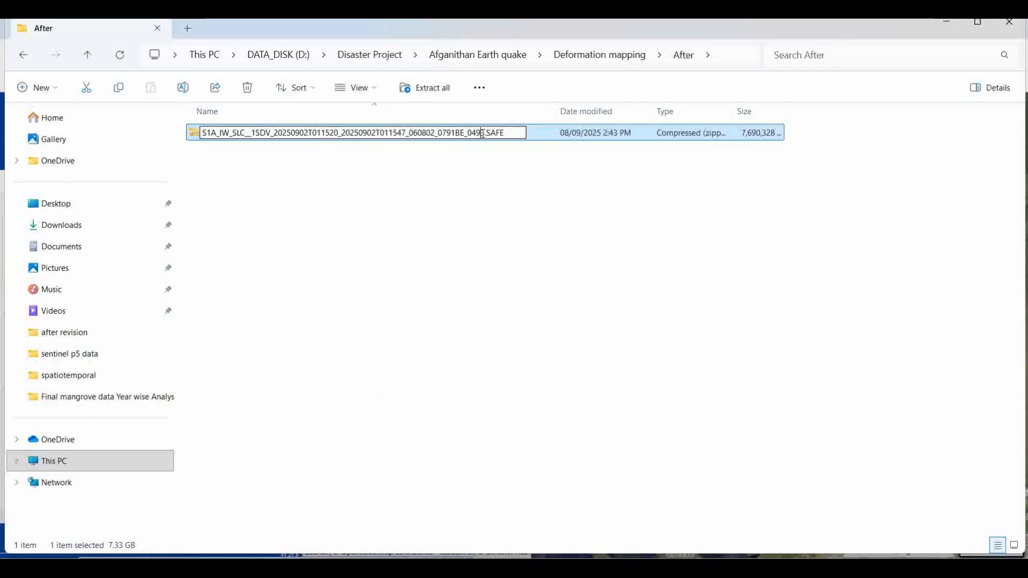
{"action": "left_click_drag", "start_coordinate": [485, 133], "coordinate": [198, 144]}
{"action": "right_click", "coordinate": [238, 134]}
{"action": "left_click", "coordinate": [268, 172]}
{"action": "left_click", "coordinate": [374, 248]}
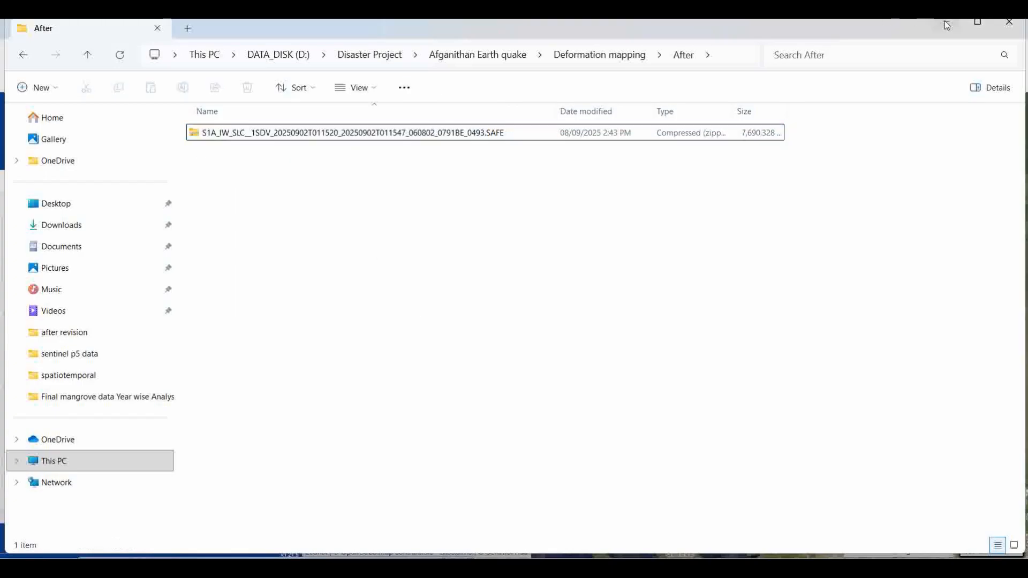
Step: Return to Copernicus Browser, search for the copied Sentinel-1 product name, and view the matching product's info
{"action": "left_click", "coordinate": [946, 23]}
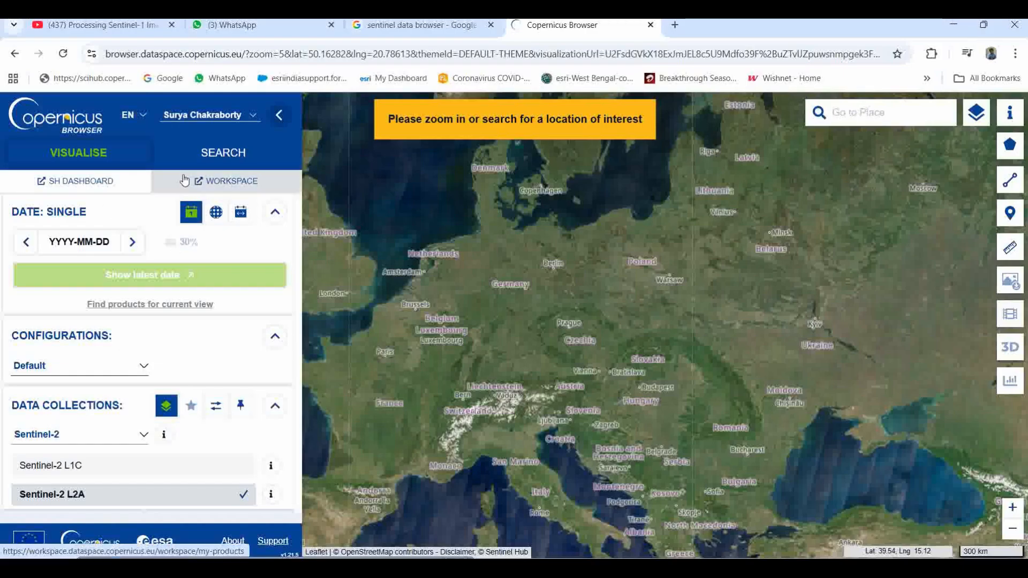
{"action": "left_click", "coordinate": [222, 153]}
{"action": "left_click", "coordinate": [74, 232]}
{"action": "key", "text": "ctrl+v"}
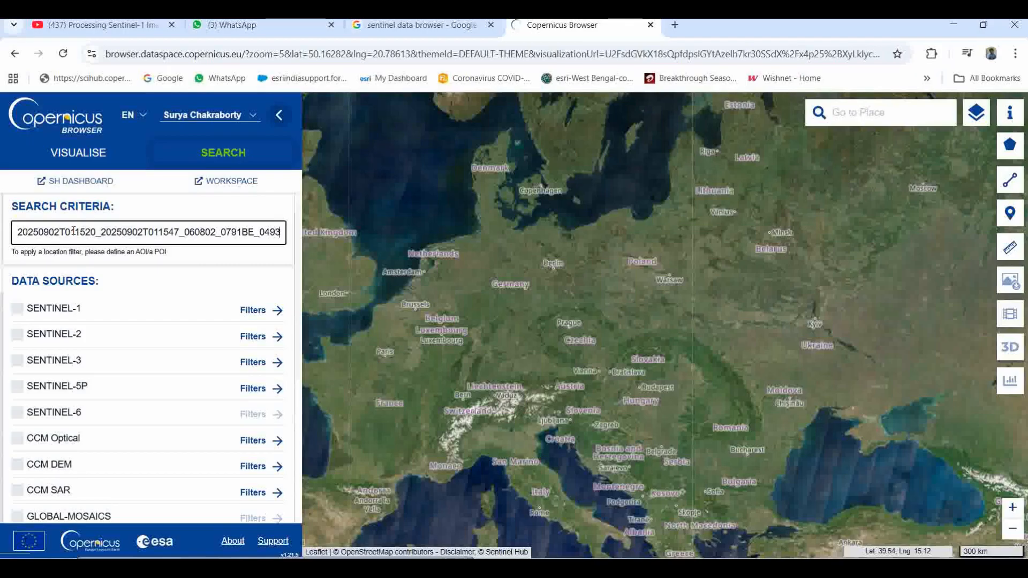
{"action": "scroll", "coordinate": [147, 423], "scroll_direction": "down", "scroll_amount": 5}
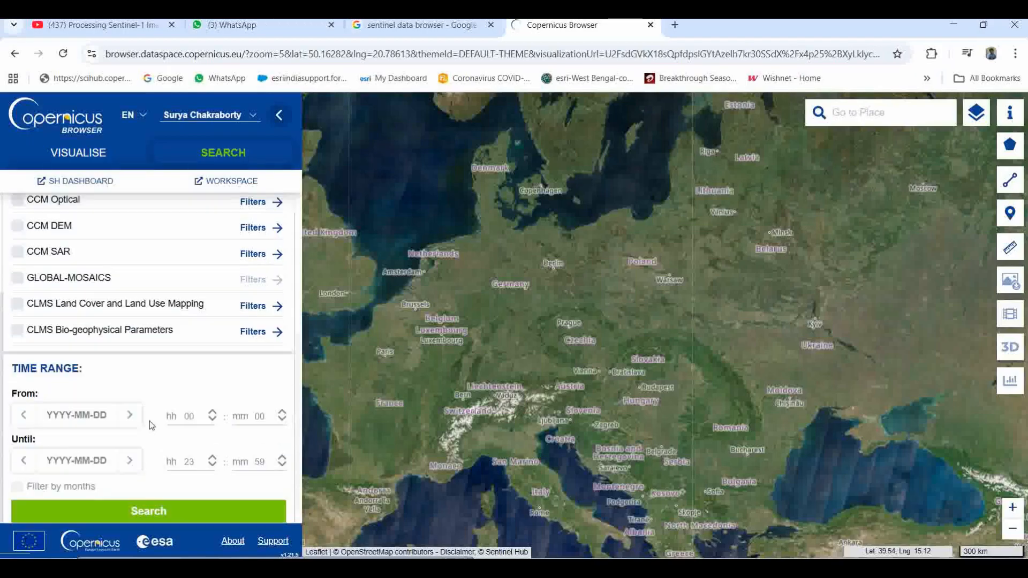
{"action": "left_click", "coordinate": [150, 506]}
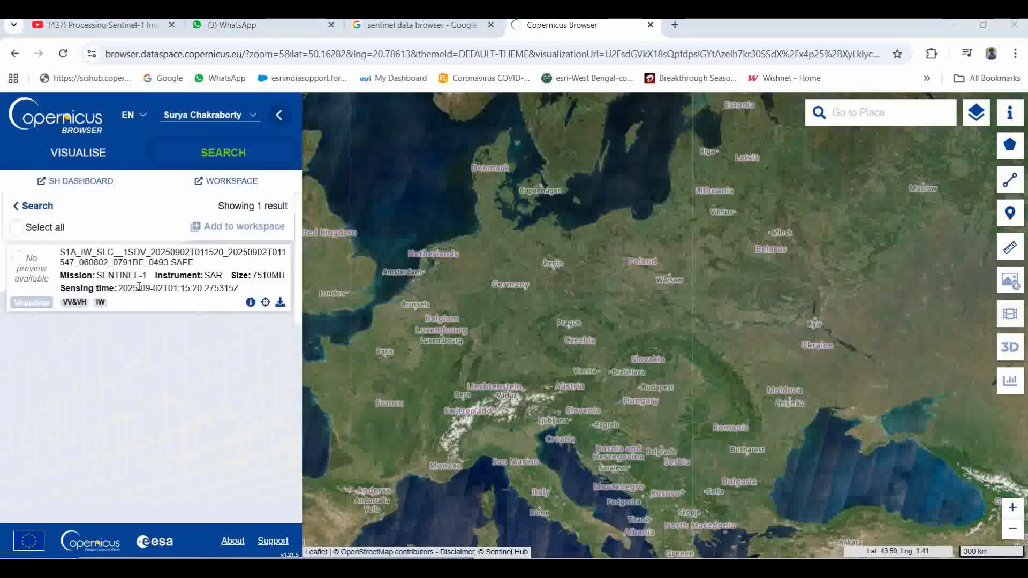
{"action": "left_click", "coordinate": [250, 302]}
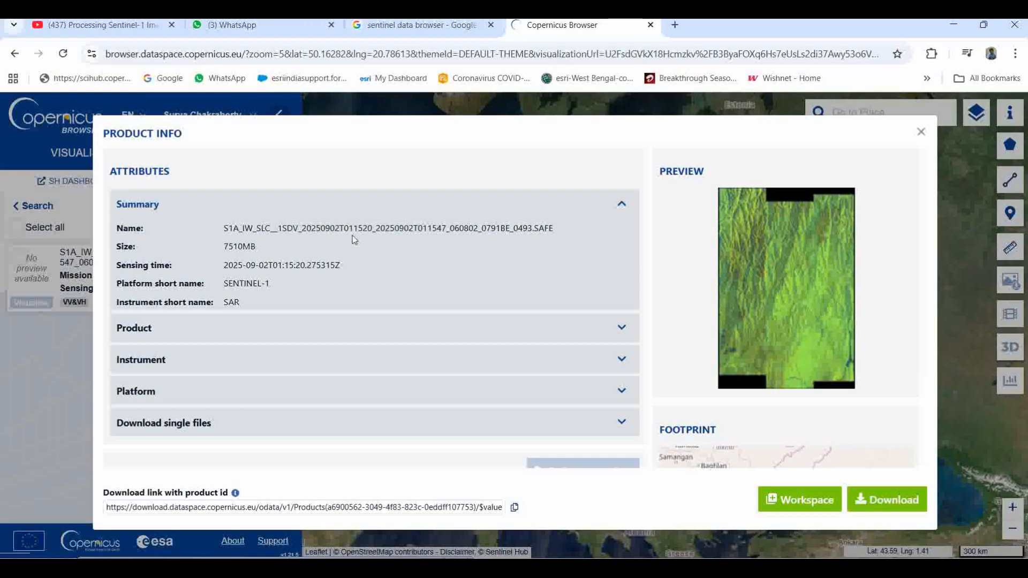
{"action": "left_click", "coordinate": [921, 133]}
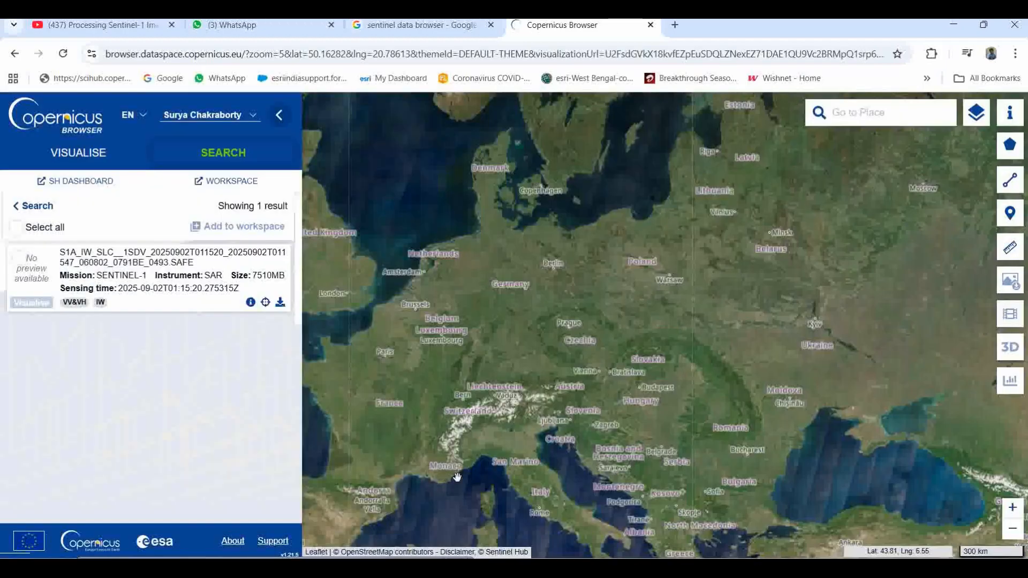
Step: In File Explorer, examine the Sentinel-1 zip files in the Before and After folders of Deformation mapping
{"action": "key", "text": "alt+Tab"}
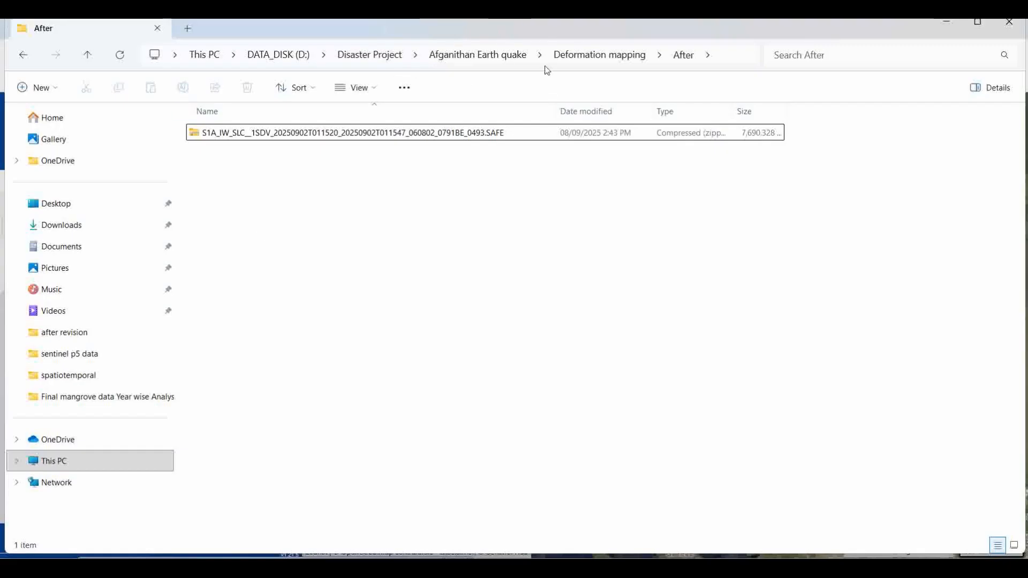
{"action": "left_click", "coordinate": [585, 58]}
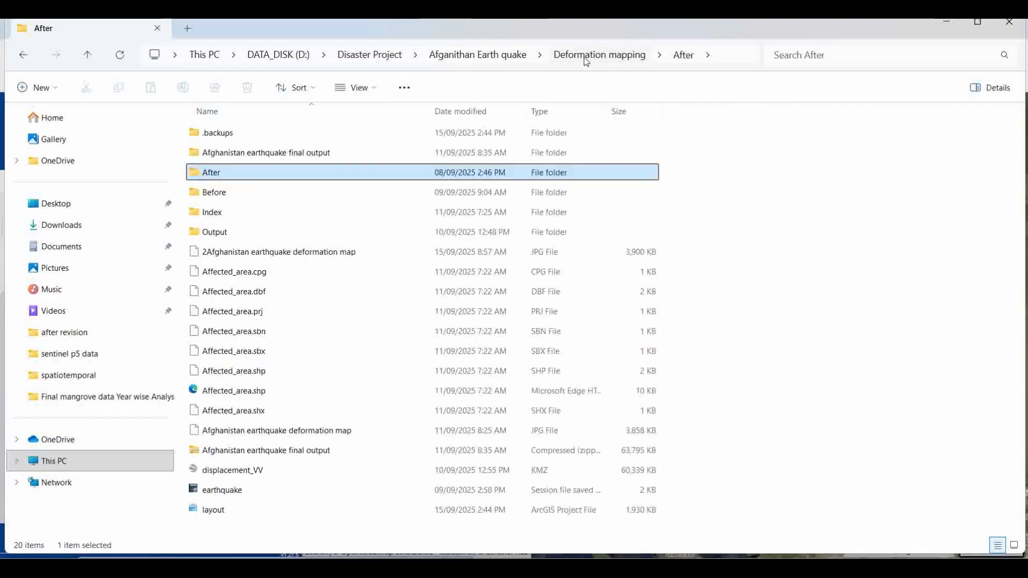
{"action": "double_click", "coordinate": [220, 194]}
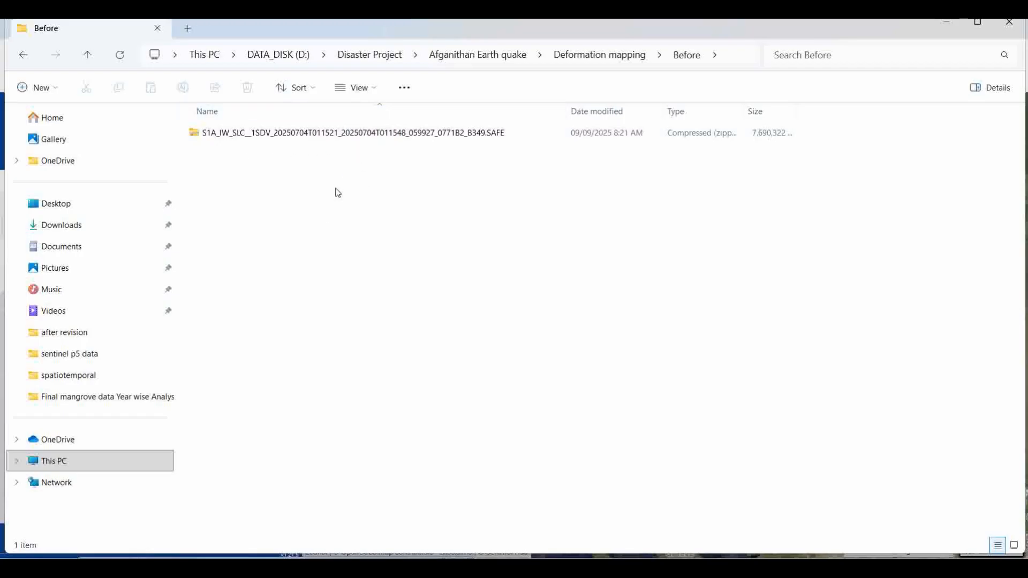
{"action": "left_click", "coordinate": [946, 22]}
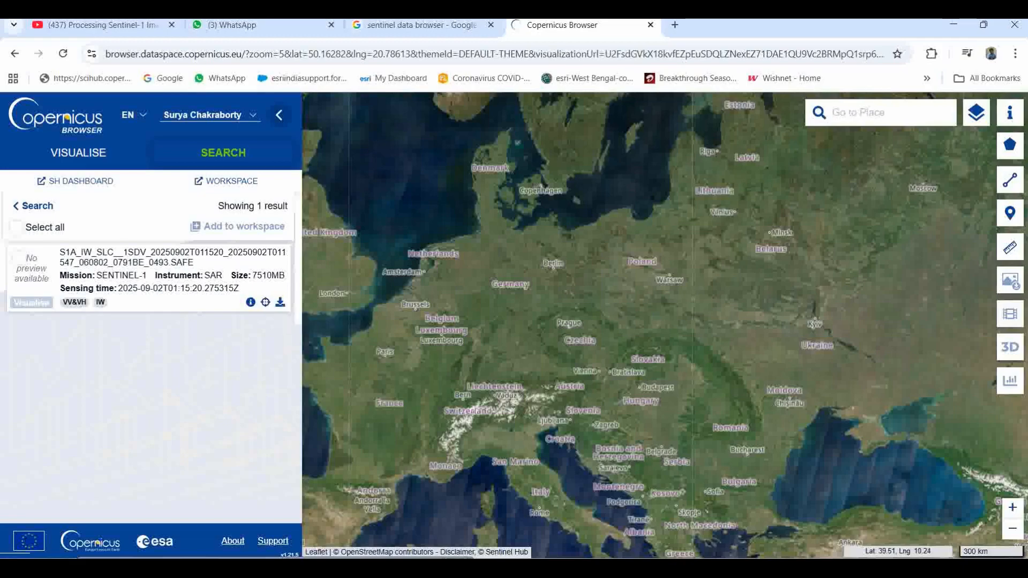
{"action": "left_click", "coordinate": [530, 508]}
{"action": "left_click", "coordinate": [946, 22]}
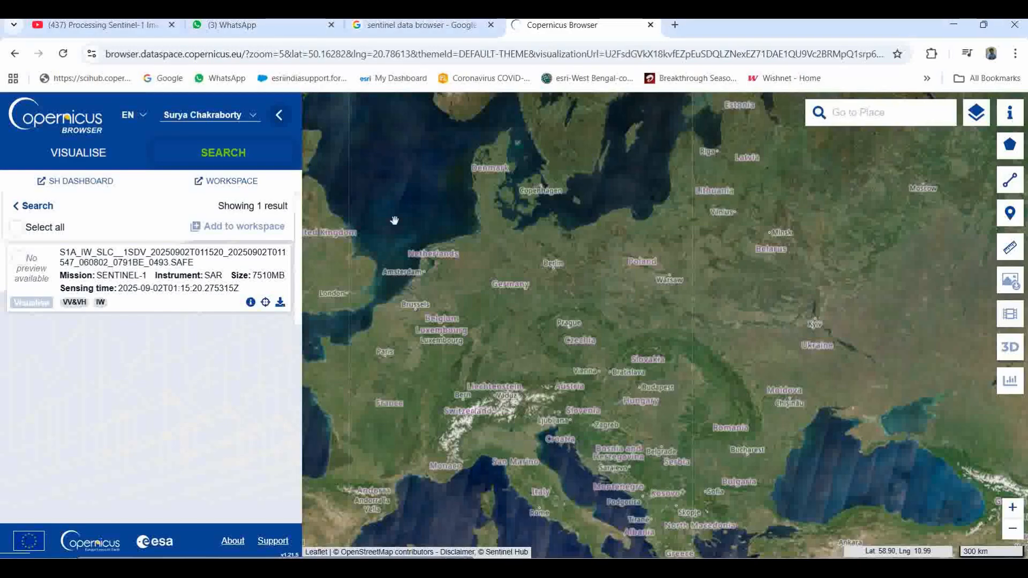
{"action": "mouse_move", "coordinate": [531, 569]}
{"action": "left_click", "coordinate": [530, 522]}
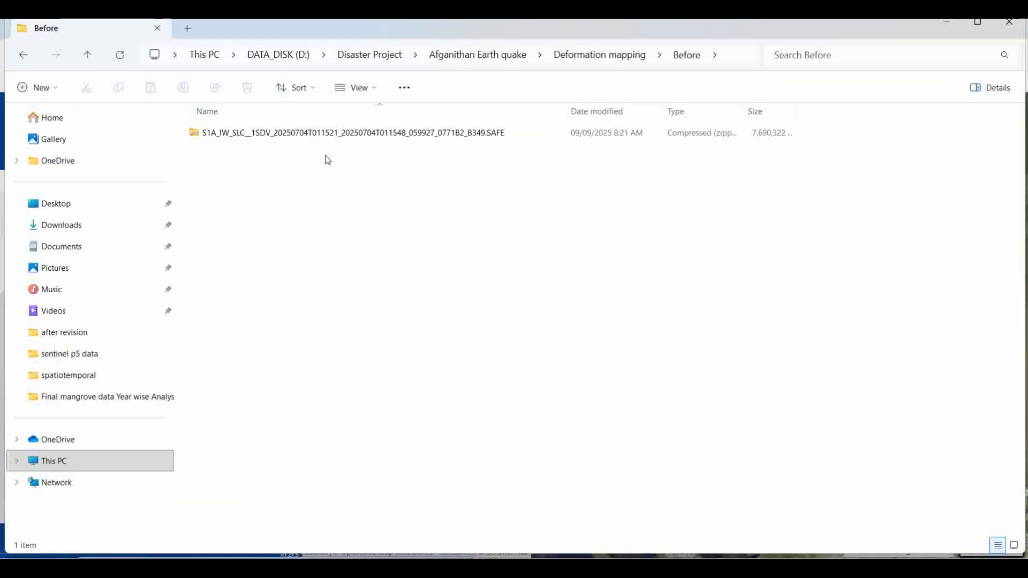
{"action": "left_click", "coordinate": [593, 56]}
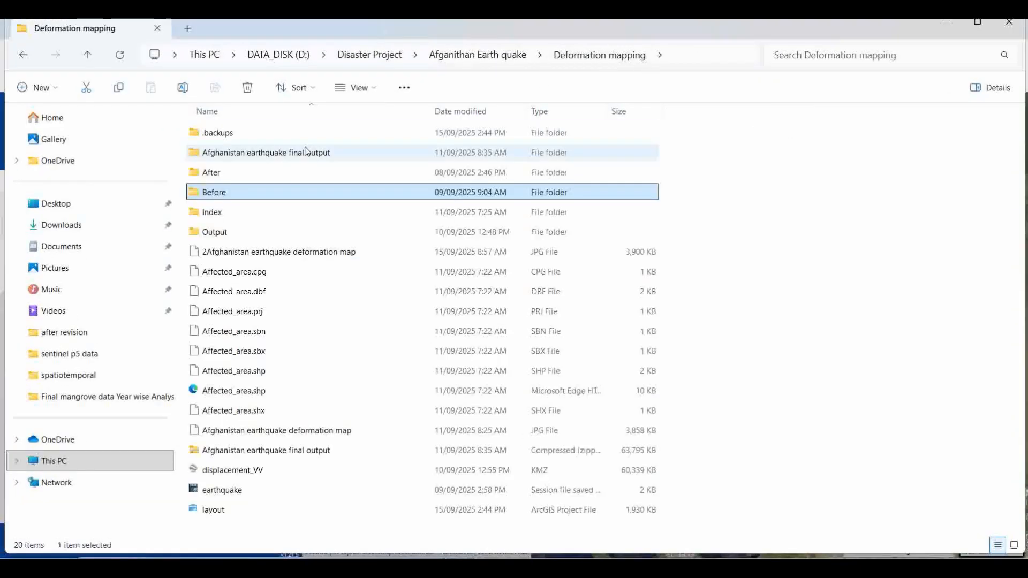
{"action": "left_click", "coordinate": [214, 177]}
{"action": "double_click", "coordinate": [214, 176]}
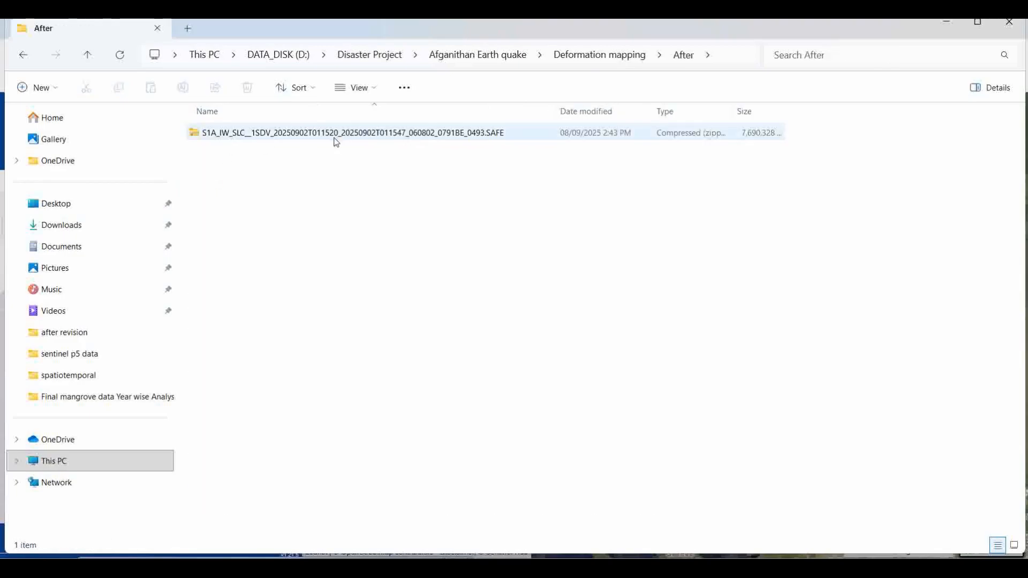
{"action": "left_click", "coordinate": [24, 56]}
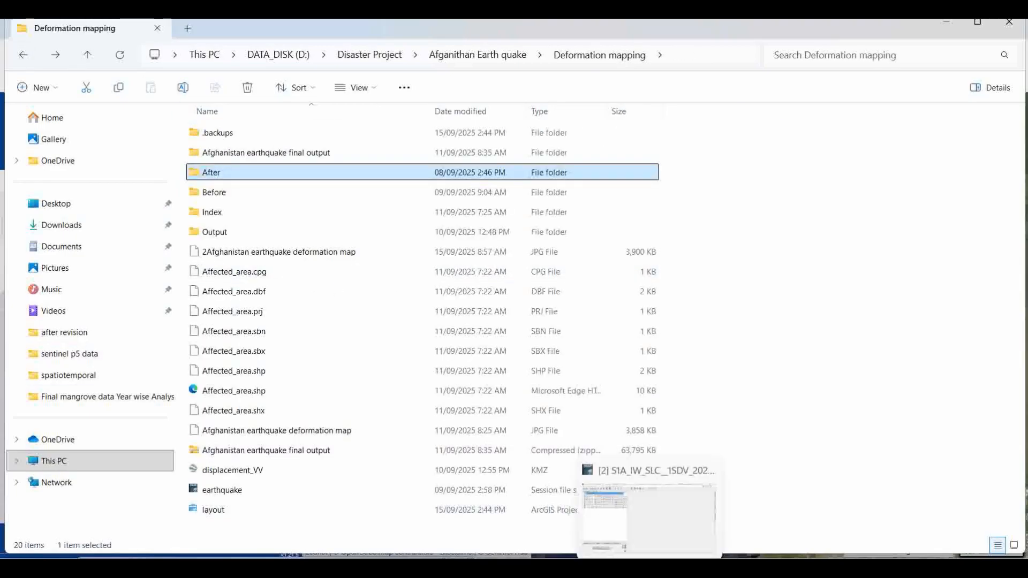
Step: Switch to SNAP and browse the Before and After folders for the Sentinel-1 zips to open, without loading them again
{"action": "left_click", "coordinate": [649, 534]}
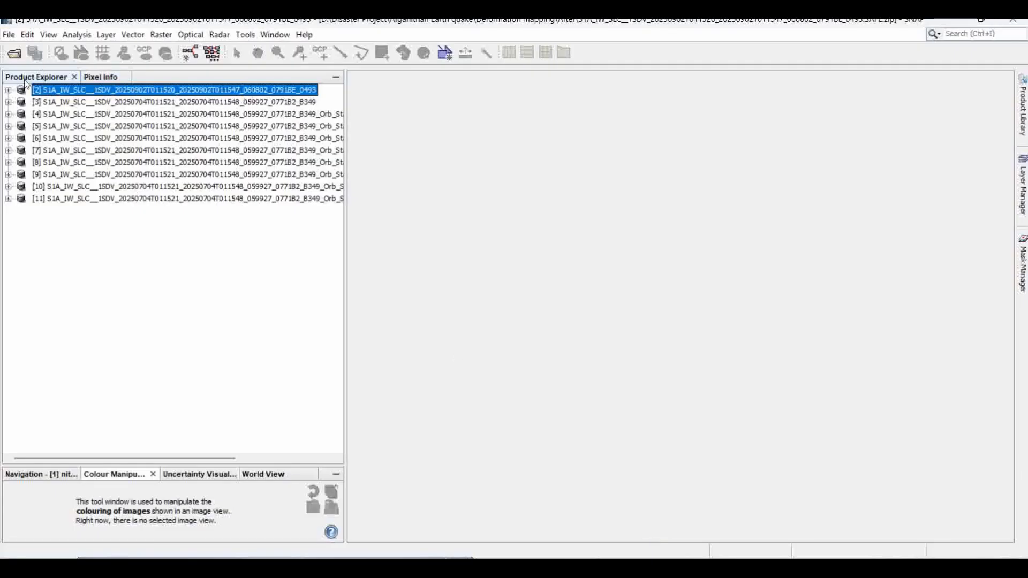
{"action": "left_click", "coordinate": [14, 55]}
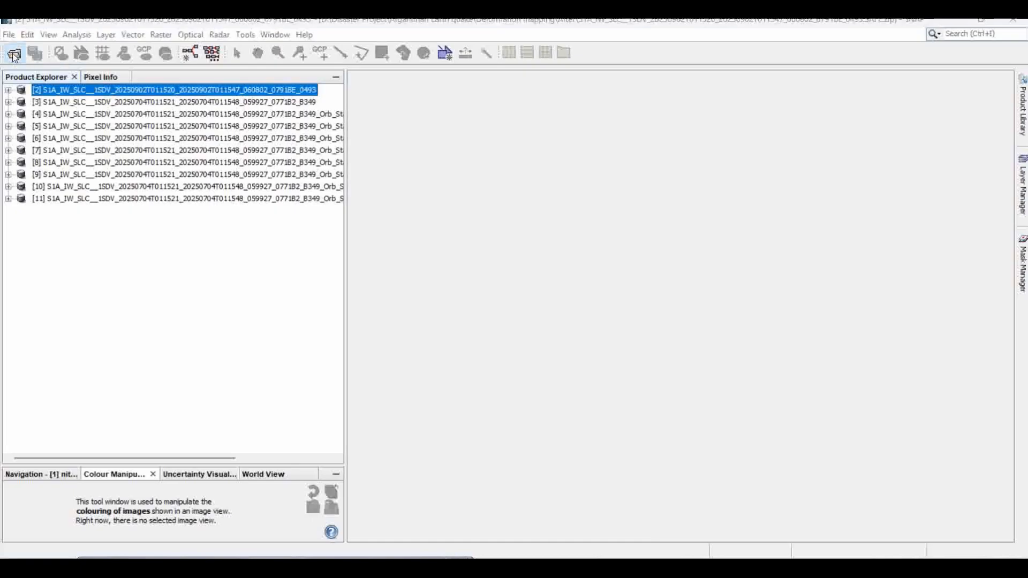
{"action": "left_click_drag", "start_coordinate": [470, 137], "coordinate": [480, 142]}
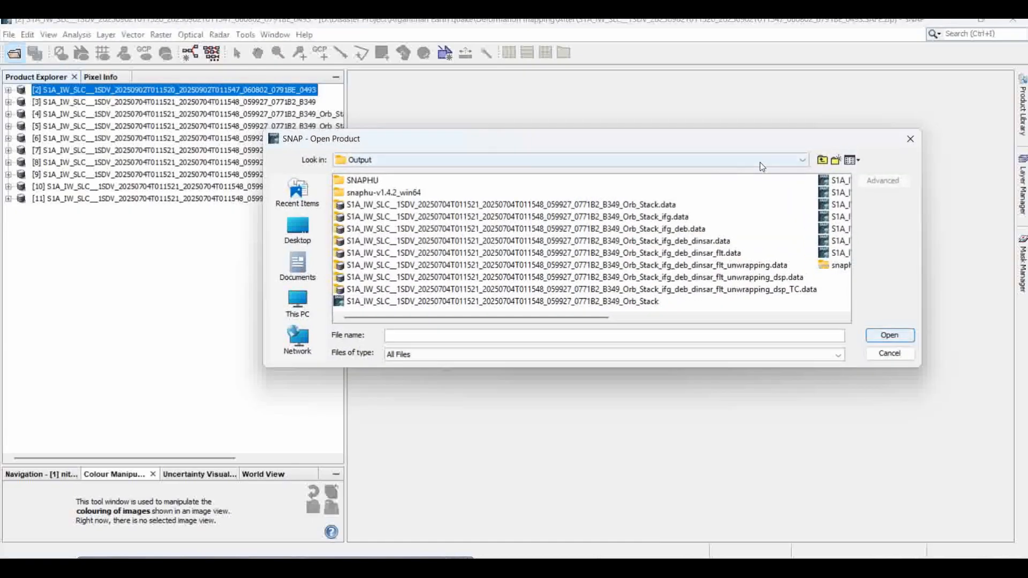
{"action": "left_click", "coordinate": [822, 160]}
{"action": "double_click", "coordinate": [367, 217]}
{"action": "left_click", "coordinate": [411, 181]}
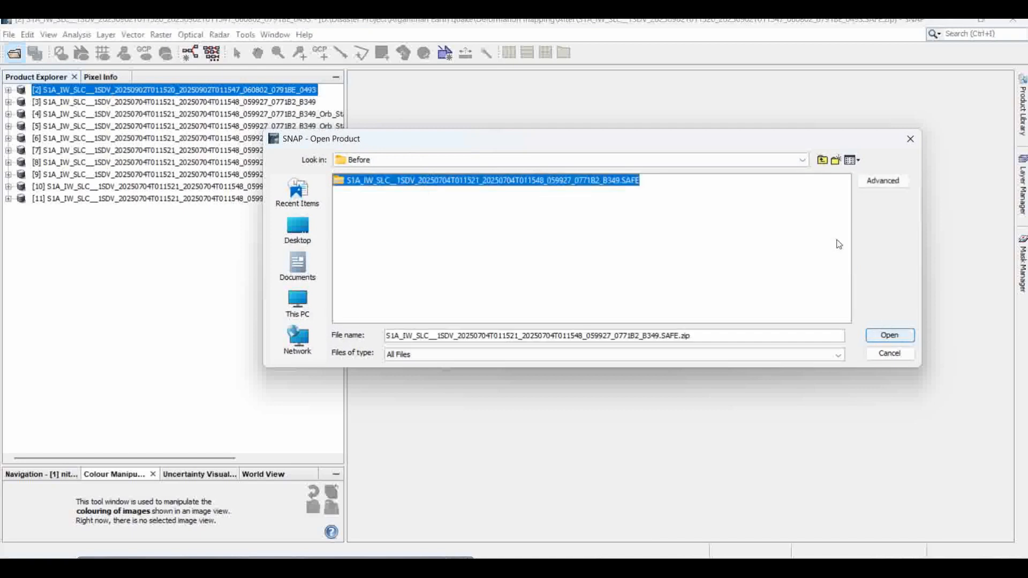
{"action": "left_click", "coordinate": [823, 161]}
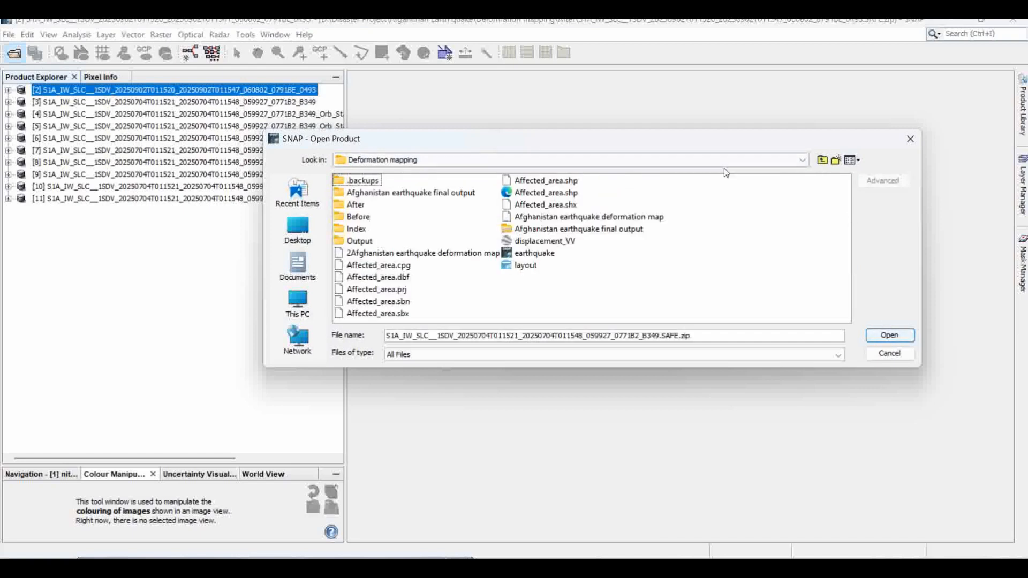
{"action": "left_click", "coordinate": [357, 207]}
{"action": "left_click", "coordinate": [357, 206]}
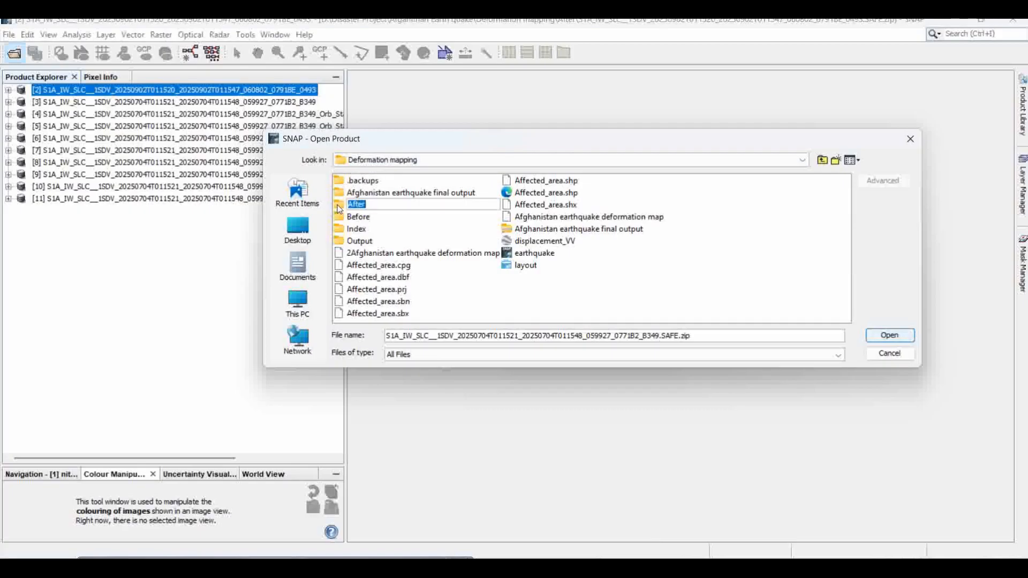
{"action": "double_click", "coordinate": [340, 209]}
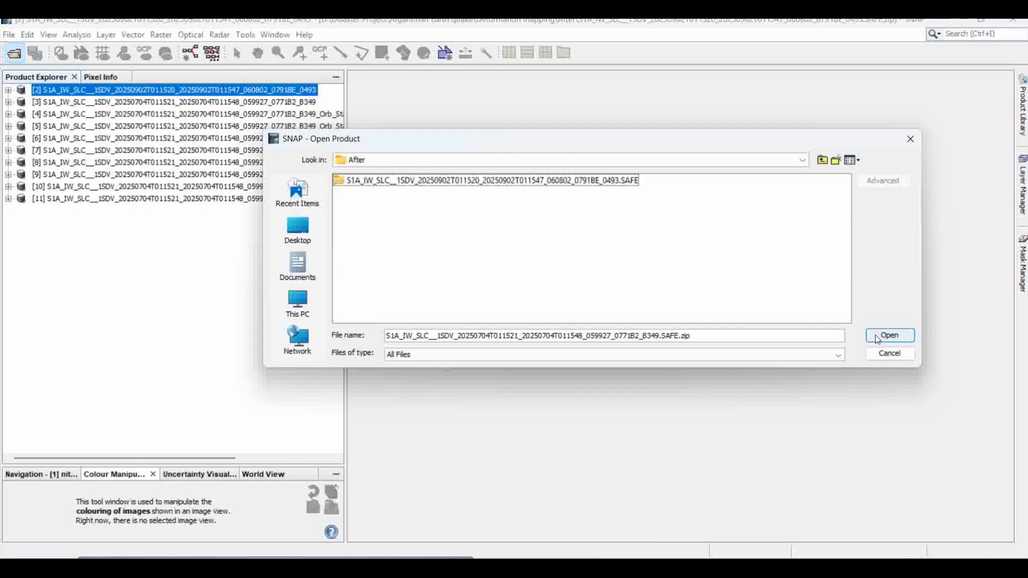
{"action": "left_click", "coordinate": [912, 143]}
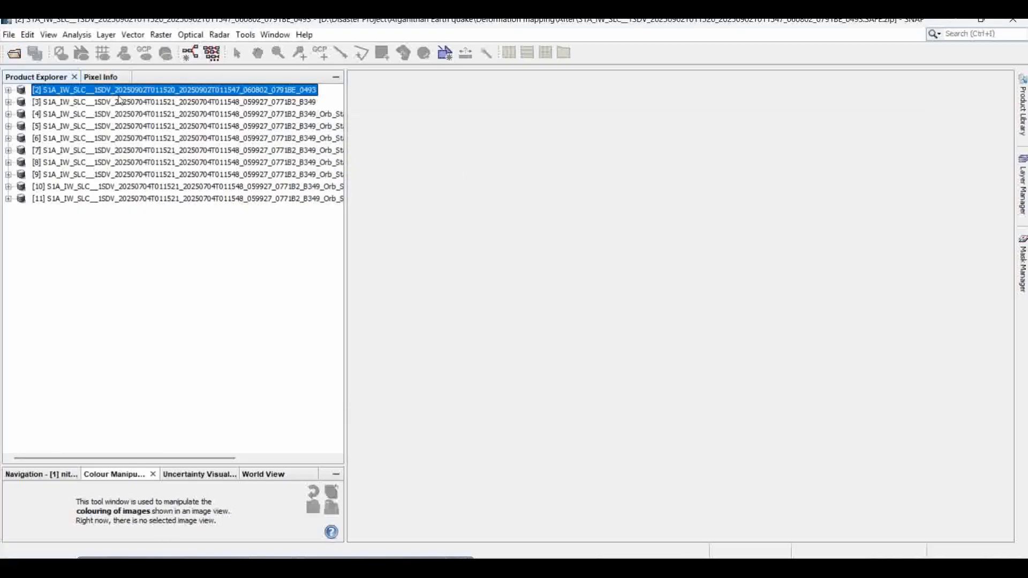
Step: Expand product [3], the 4 July 2025 Sentinel-1 scene, and list its bands
{"action": "left_click", "coordinate": [8, 102]}
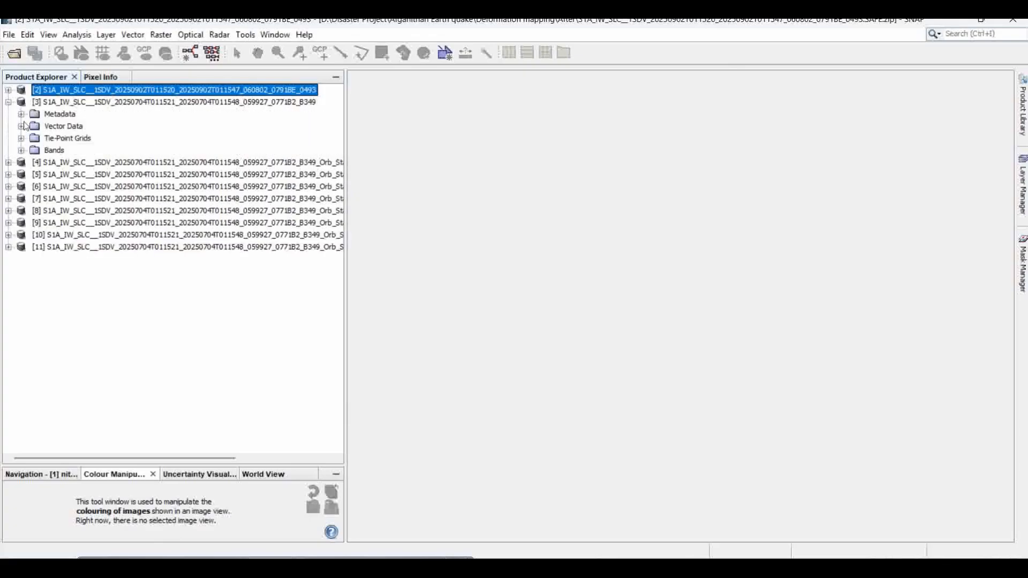
{"action": "left_click", "coordinate": [21, 150]}
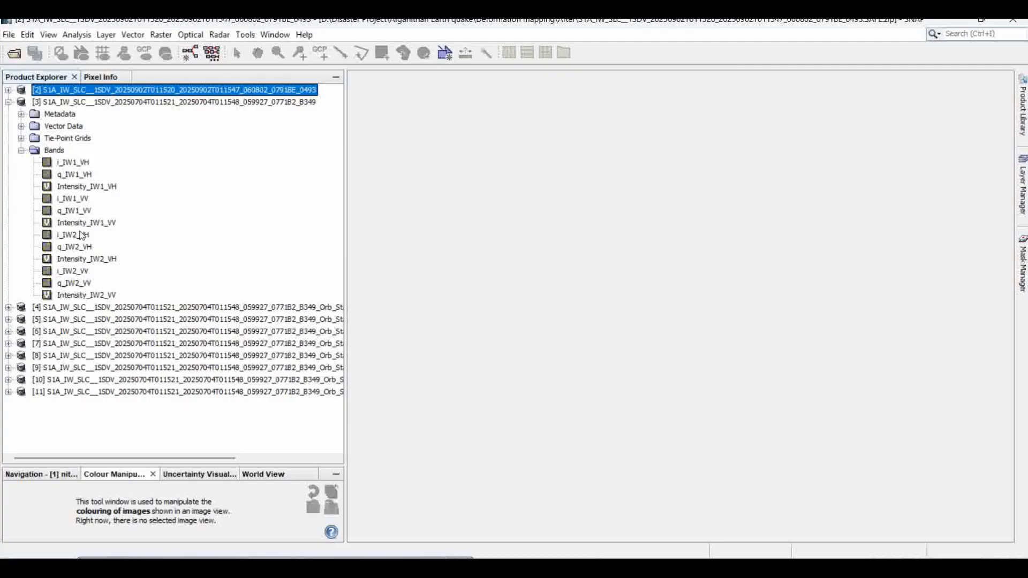
Step: Display the Intensity_IW1_VH band of product [3] and locate the opened scenes' footprints on the world map
{"action": "double_click", "coordinate": [79, 187]}
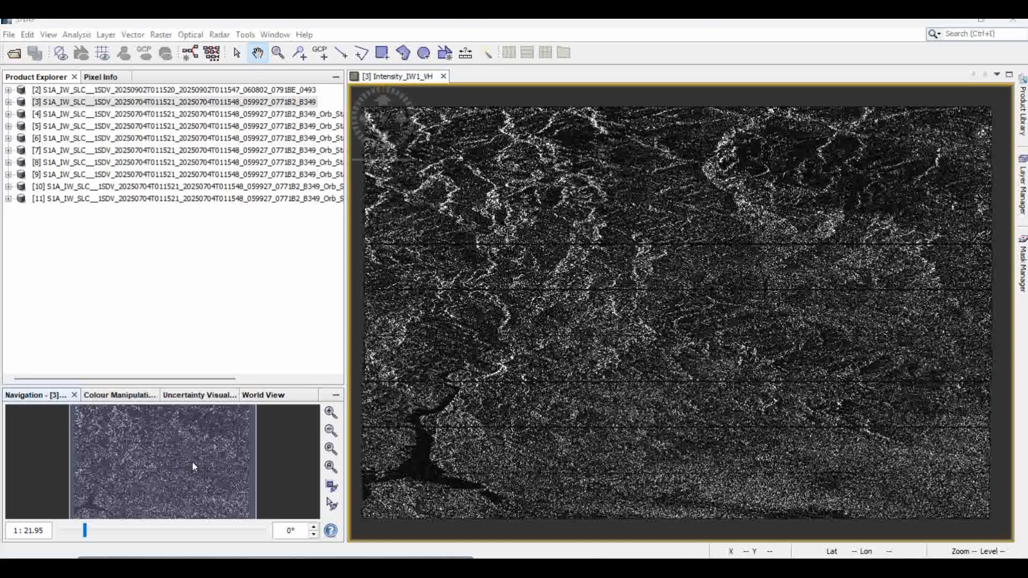
{"action": "left_click", "coordinate": [272, 394]}
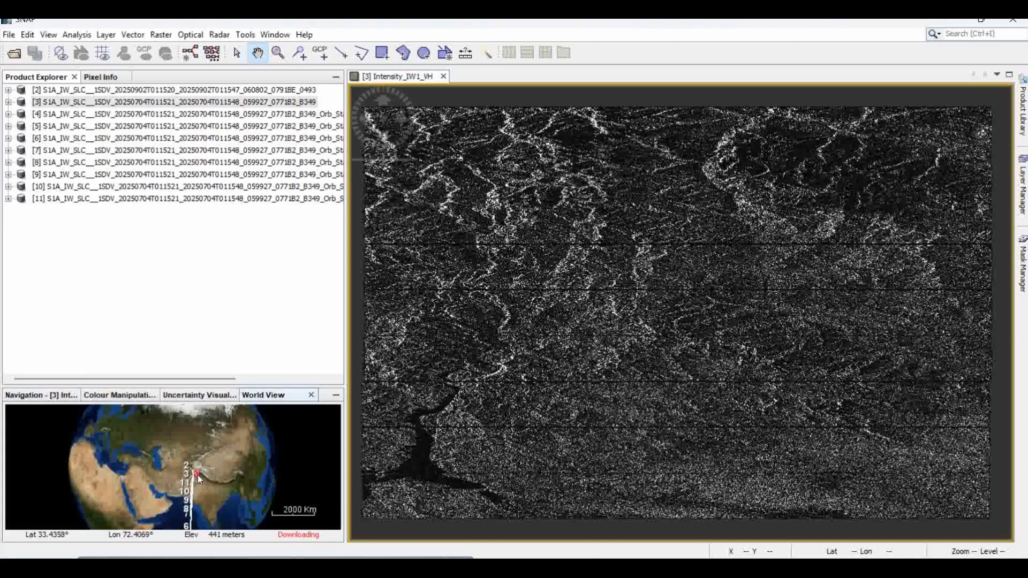
{"action": "scroll", "coordinate": [207, 474], "scroll_direction": "up", "scroll_amount": 2}
{"action": "scroll", "coordinate": [206, 475], "scroll_direction": "up", "scroll_amount": 3}
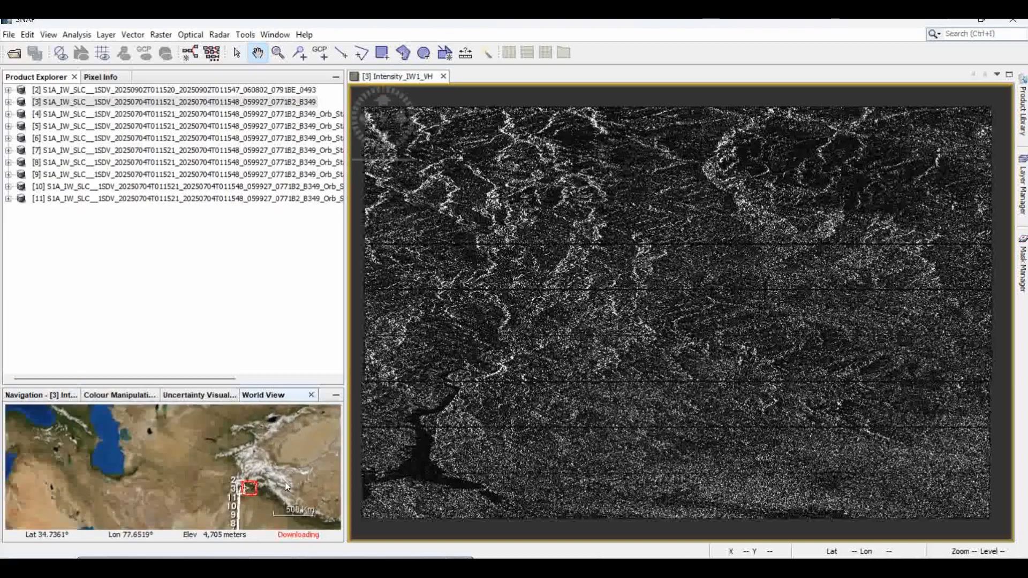
{"action": "scroll", "coordinate": [321, 485], "scroll_direction": "up", "scroll_amount": 2}
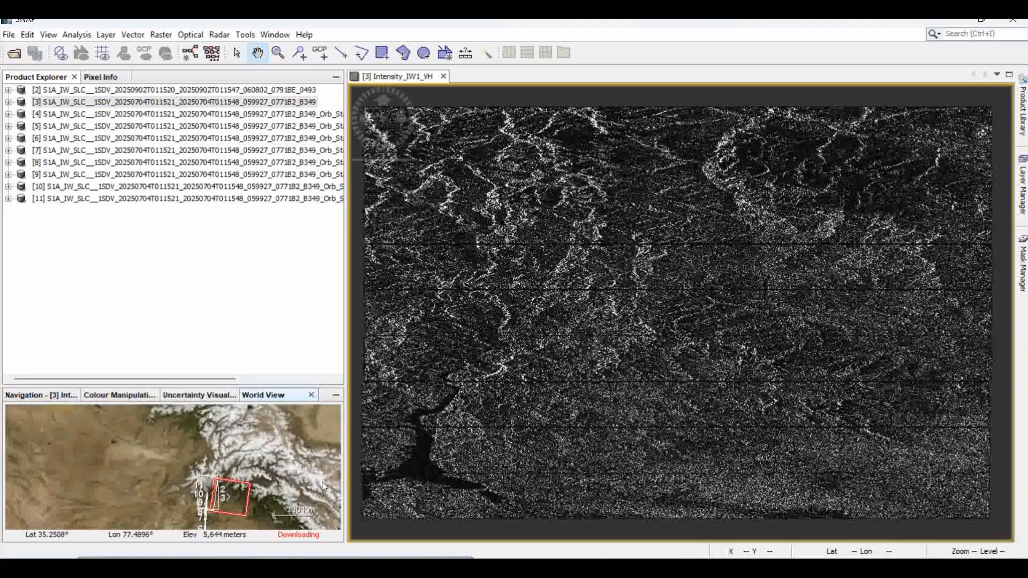
{"action": "left_click_drag", "start_coordinate": [304, 479], "coordinate": [305, 445]}
{"action": "scroll", "coordinate": [254, 460], "scroll_direction": "up", "scroll_amount": 2}
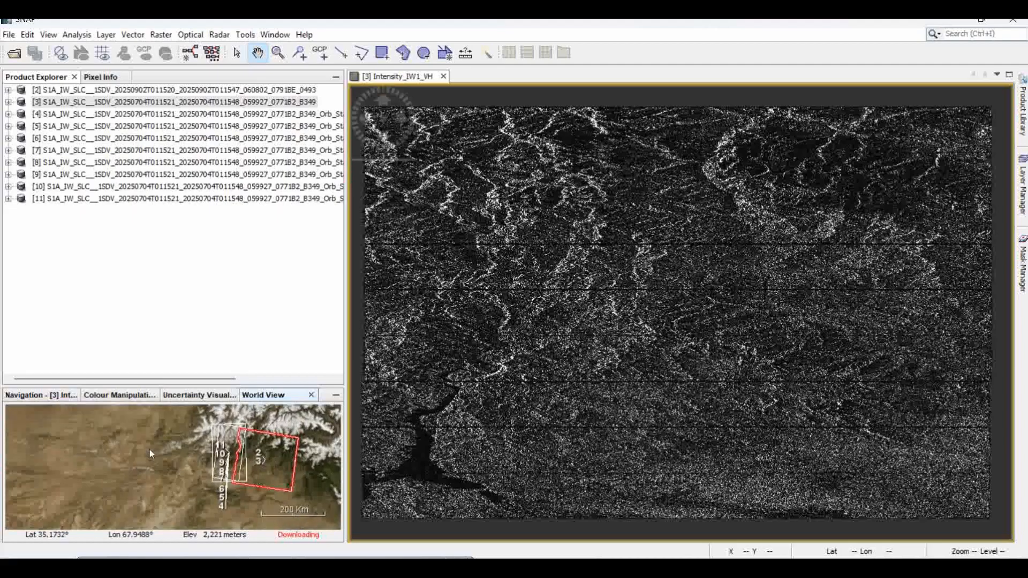
{"action": "left_click_drag", "start_coordinate": [150, 448], "coordinate": [108, 448]}
{"action": "scroll", "coordinate": [273, 467], "scroll_direction": "up", "scroll_amount": 1}
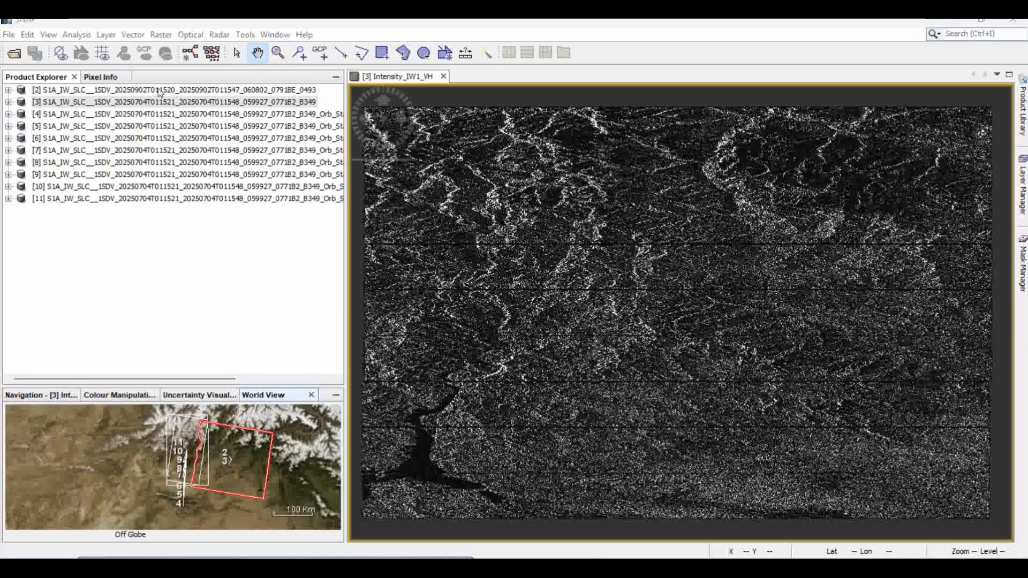
Step: Run the InSAR Stack Overview on all opened products, examine master selection, baselines and modeled coherence, and close the overview
{"action": "left_click", "coordinate": [218, 35]}
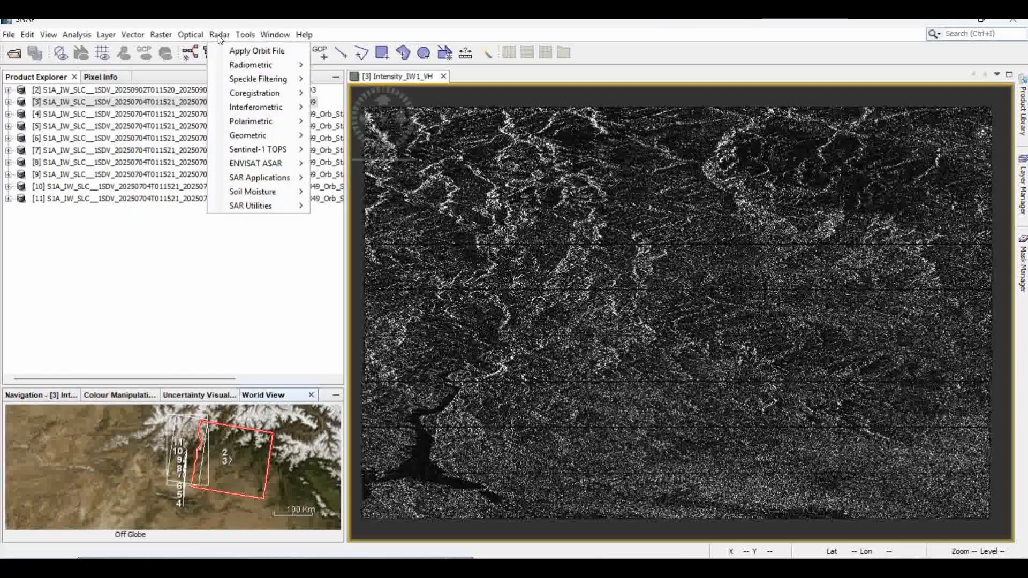
{"action": "mouse_move", "coordinate": [256, 107]}
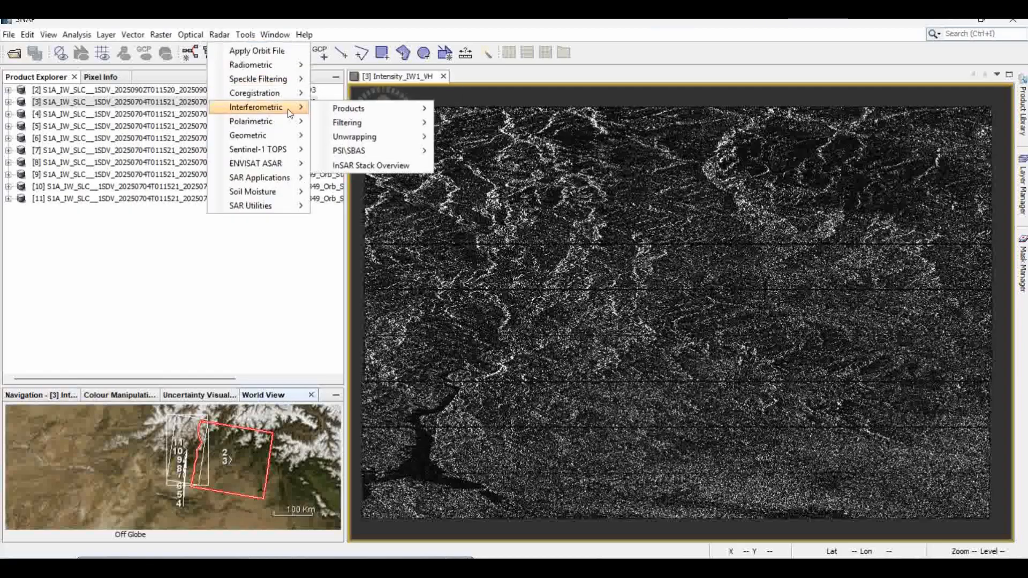
{"action": "left_click", "coordinate": [373, 167]}
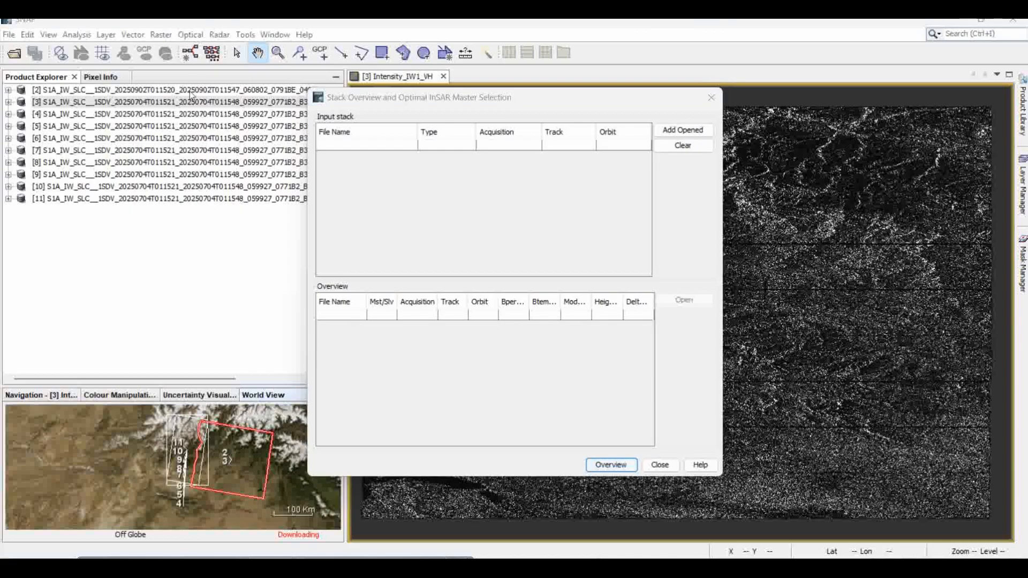
{"action": "left_click", "coordinate": [212, 90], "text": "shift"}
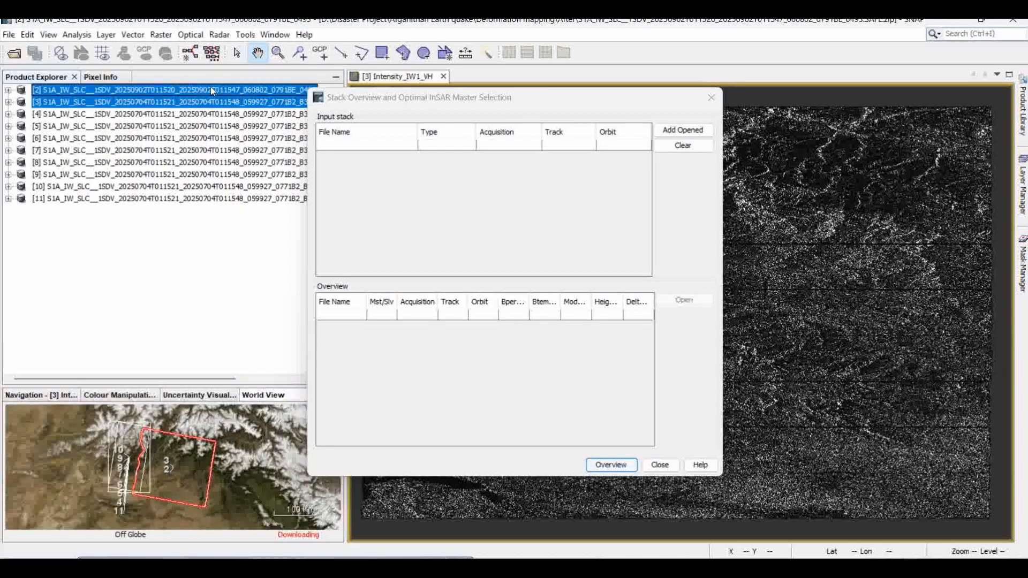
{"action": "left_click", "coordinate": [685, 131]}
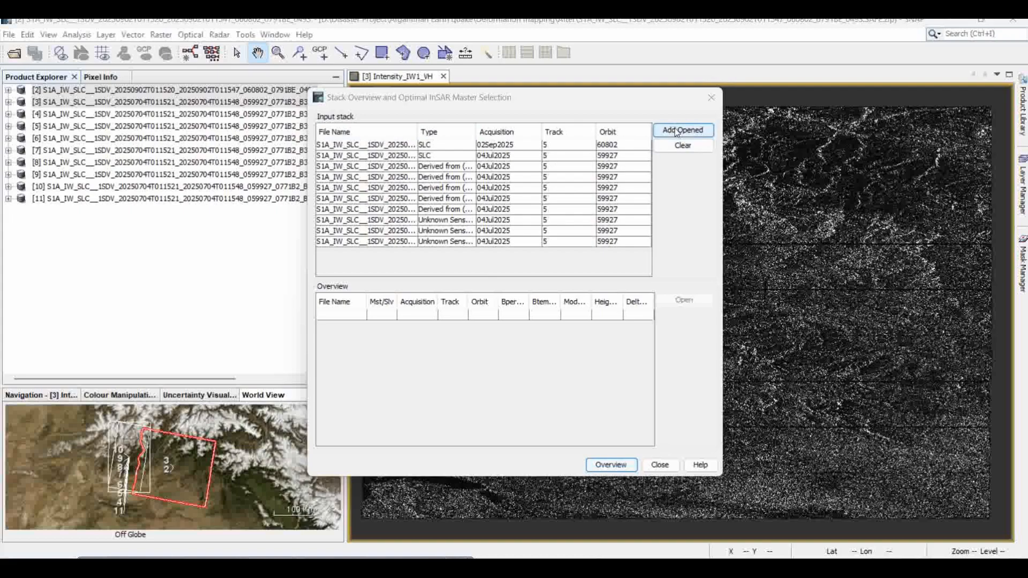
{"action": "left_click", "coordinate": [610, 465]}
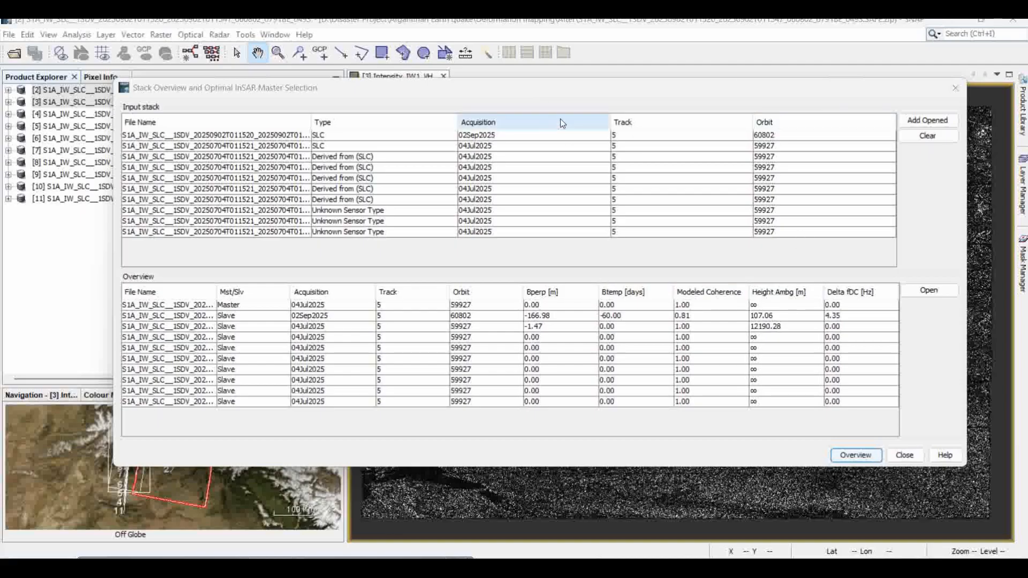
{"action": "left_click_drag", "start_coordinate": [597, 89], "coordinate": [593, 101]}
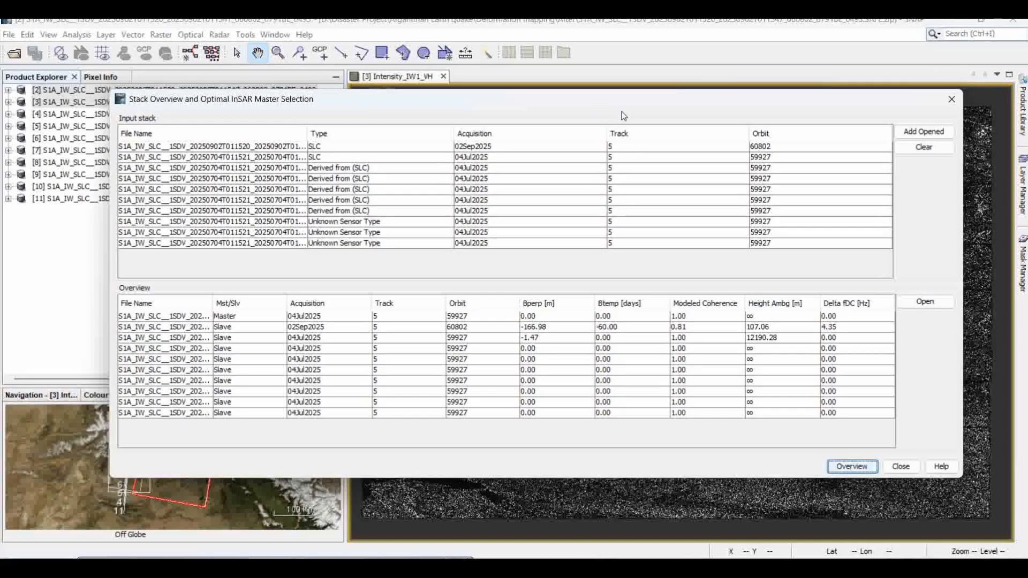
{"action": "left_click", "coordinate": [951, 99]}
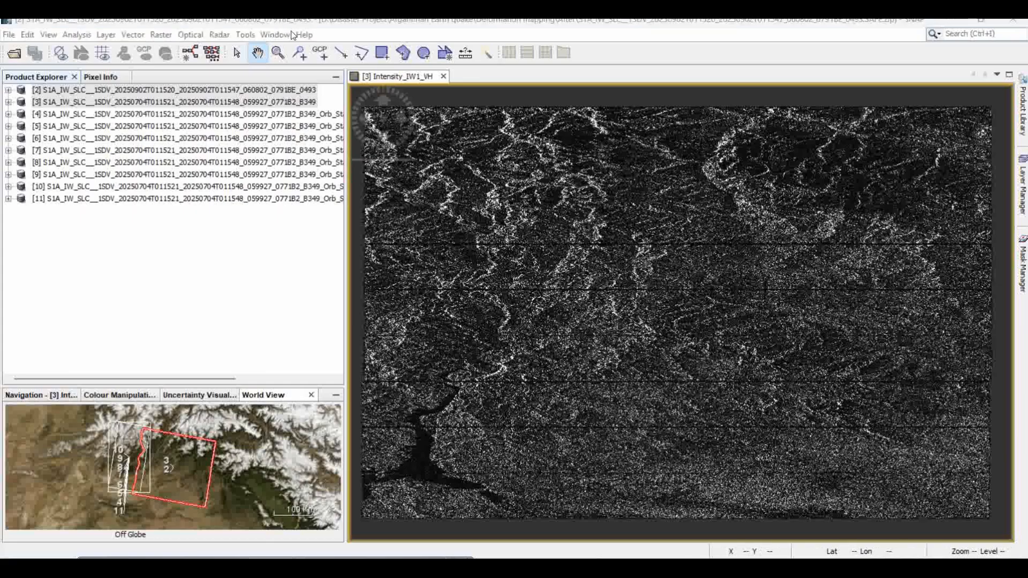
Step: Start S-1 TOPS Coregistration and choose product [3], the 4 July 2025 scene, as the second source product
{"action": "left_click", "coordinate": [220, 35]}
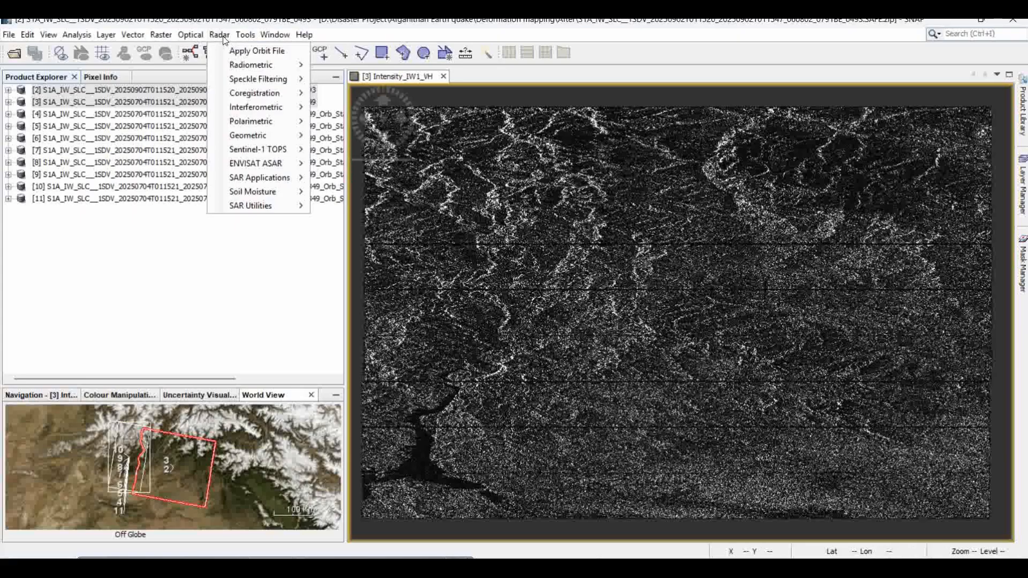
{"action": "mouse_move", "coordinate": [260, 94]}
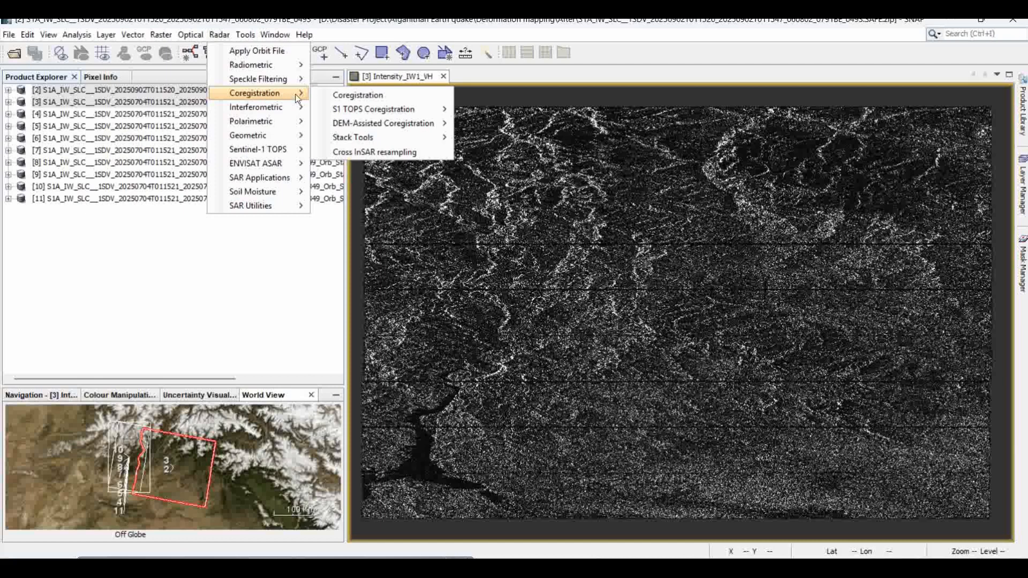
{"action": "mouse_move", "coordinate": [339, 109]}
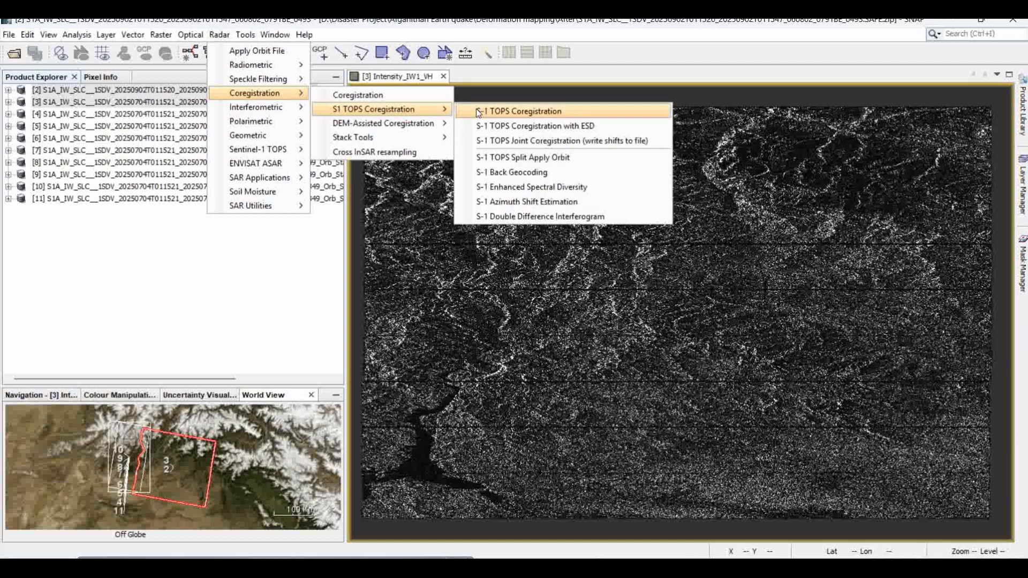
{"action": "left_click", "coordinate": [533, 110]}
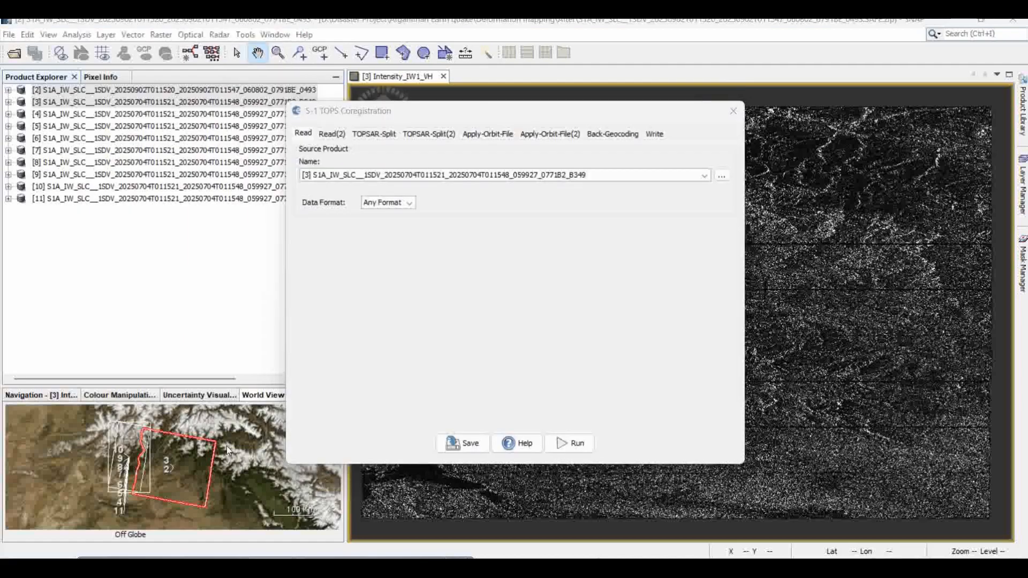
{"action": "left_click", "coordinate": [307, 135]}
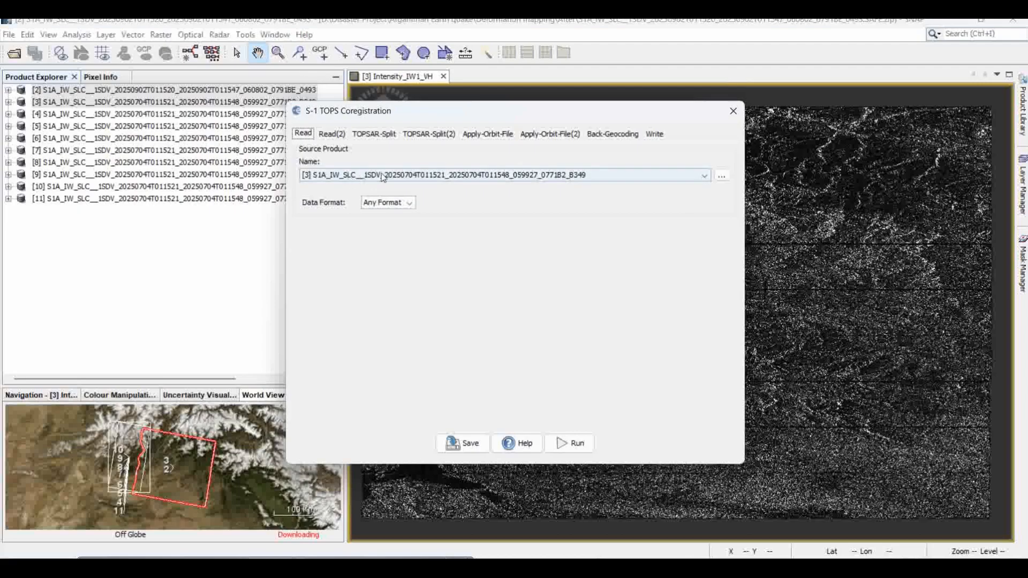
{"action": "left_click", "coordinate": [332, 134]}
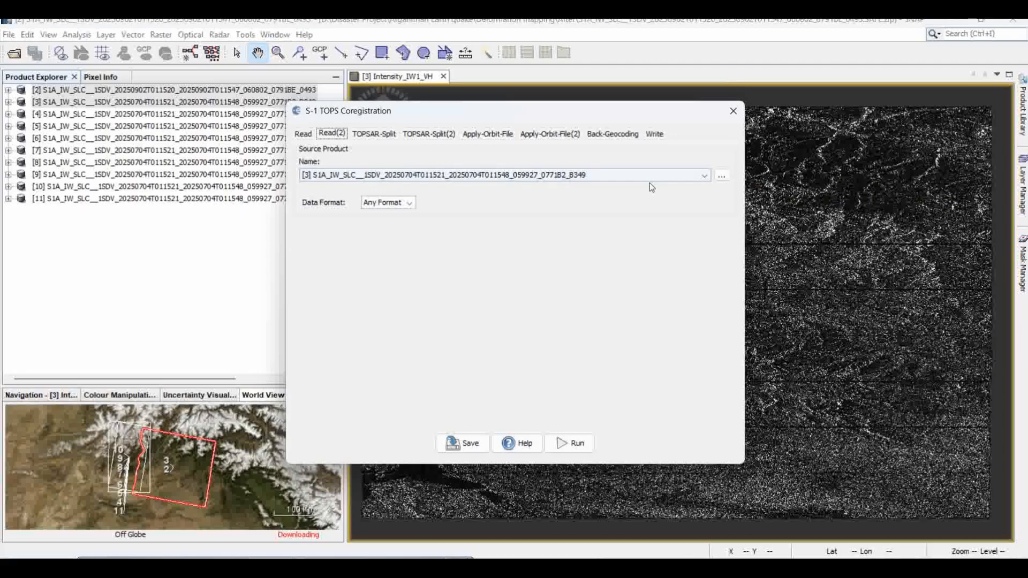
{"action": "left_click", "coordinate": [303, 133]}
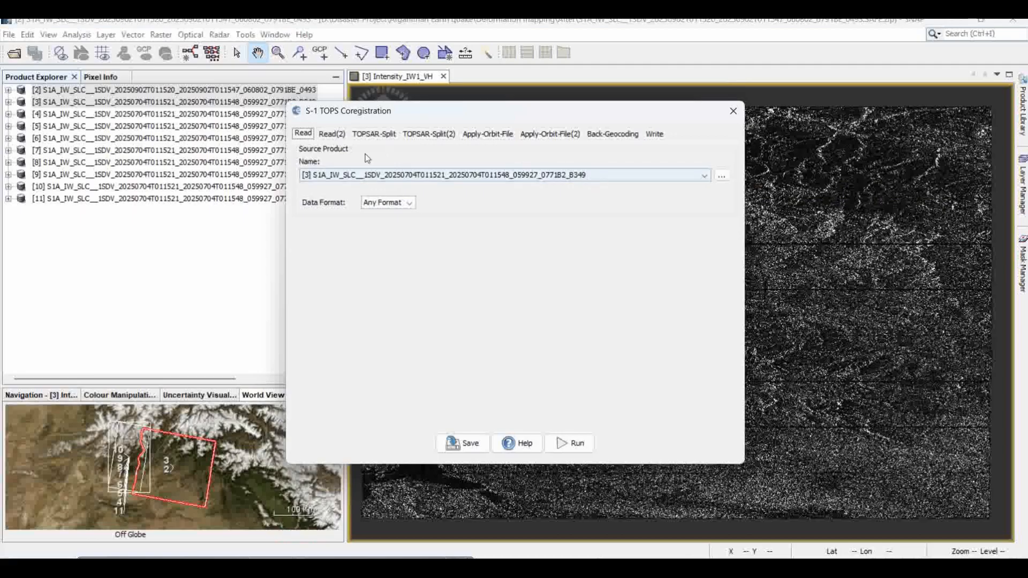
{"action": "left_click", "coordinate": [332, 133]}
{"action": "left_click", "coordinate": [685, 176]}
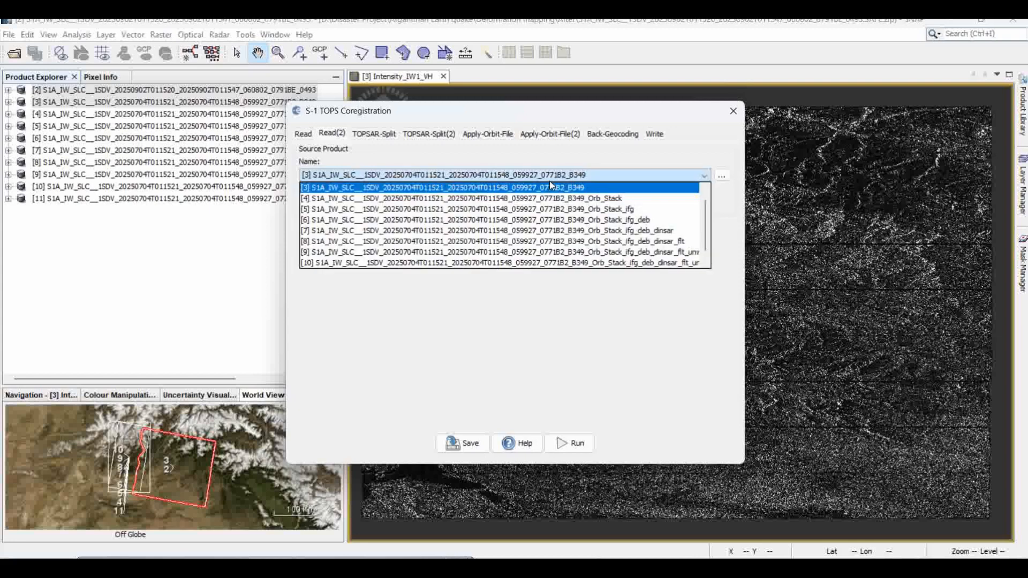
{"action": "scroll", "coordinate": [565, 204], "scroll_direction": "up", "scroll_amount": 1}
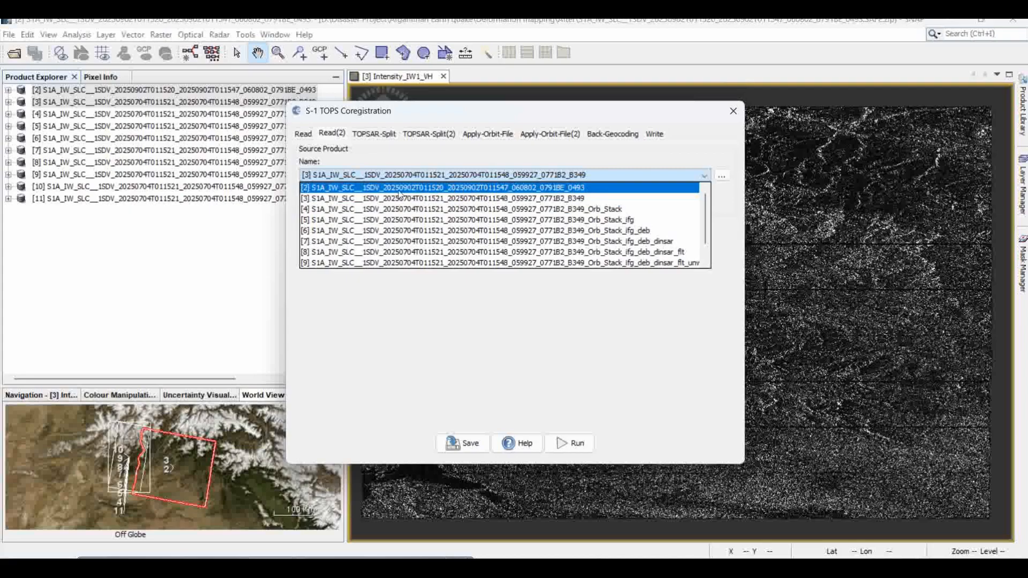
{"action": "left_click", "coordinate": [366, 199]}
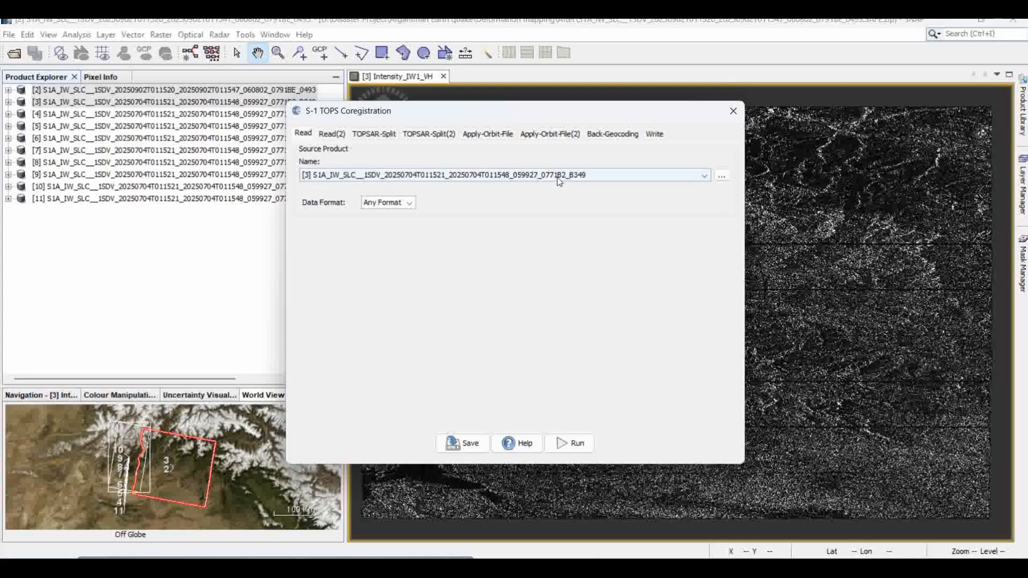
Step: Choose product [2], the 2 September 2025 scene, as the first source product and check the second source's product choices
{"action": "left_click", "coordinate": [344, 134]}
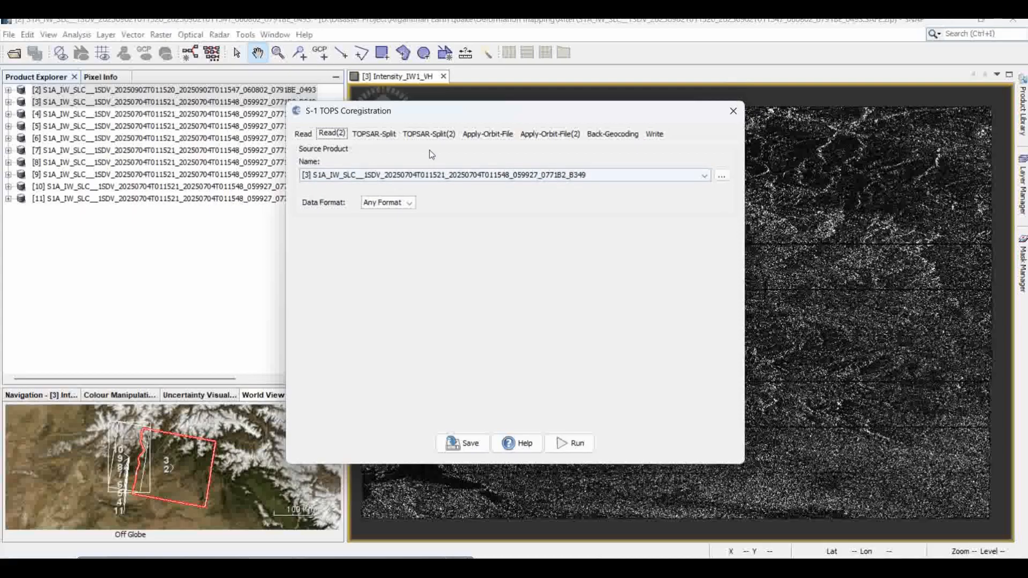
{"action": "left_click_drag", "start_coordinate": [407, 113], "coordinate": [490, 116]}
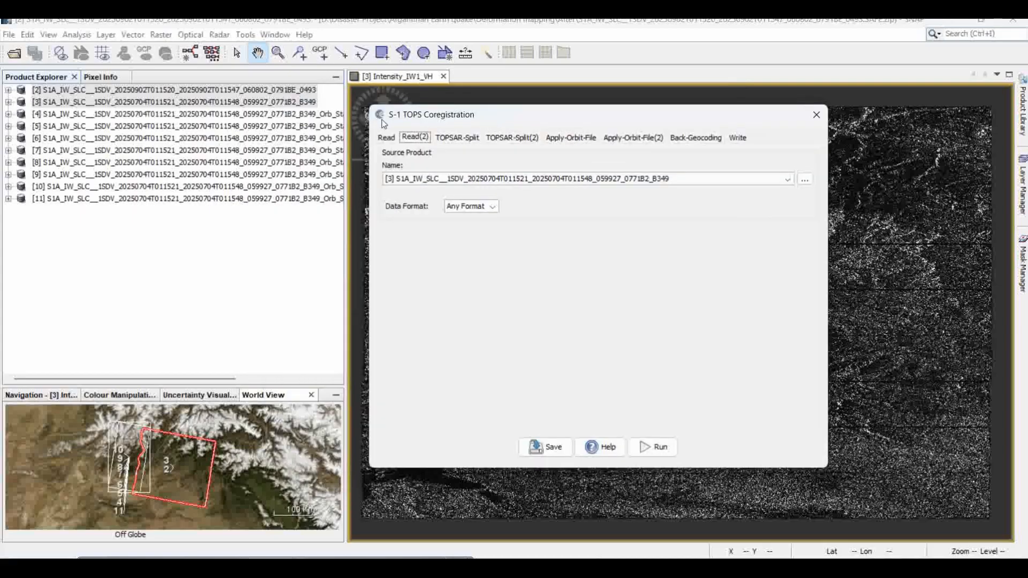
{"action": "left_click", "coordinate": [389, 139]}
{"action": "left_click", "coordinate": [787, 179]}
{"action": "scroll", "coordinate": [697, 194], "scroll_direction": "up", "scroll_amount": 1}
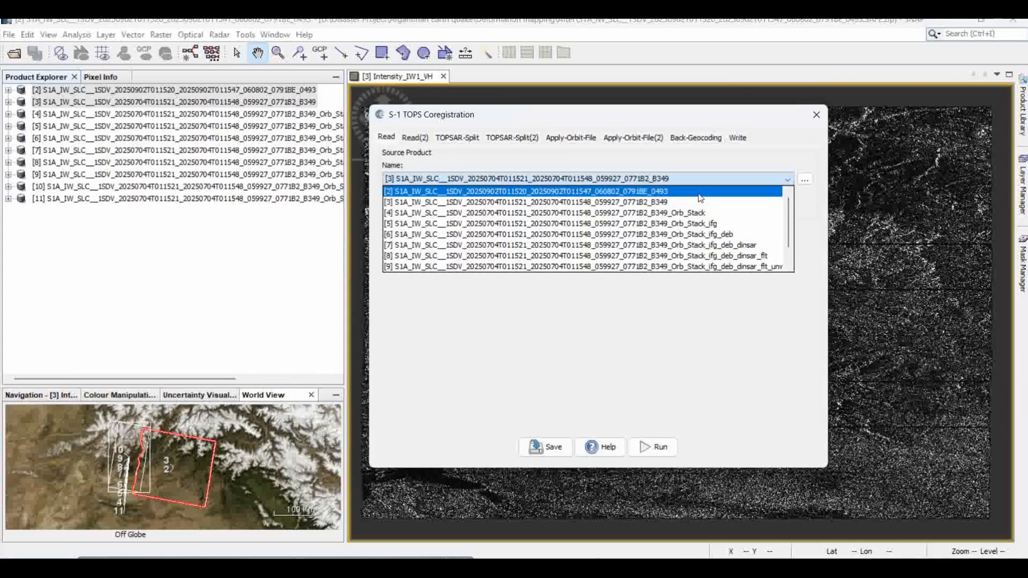
{"action": "left_click", "coordinate": [665, 194]}
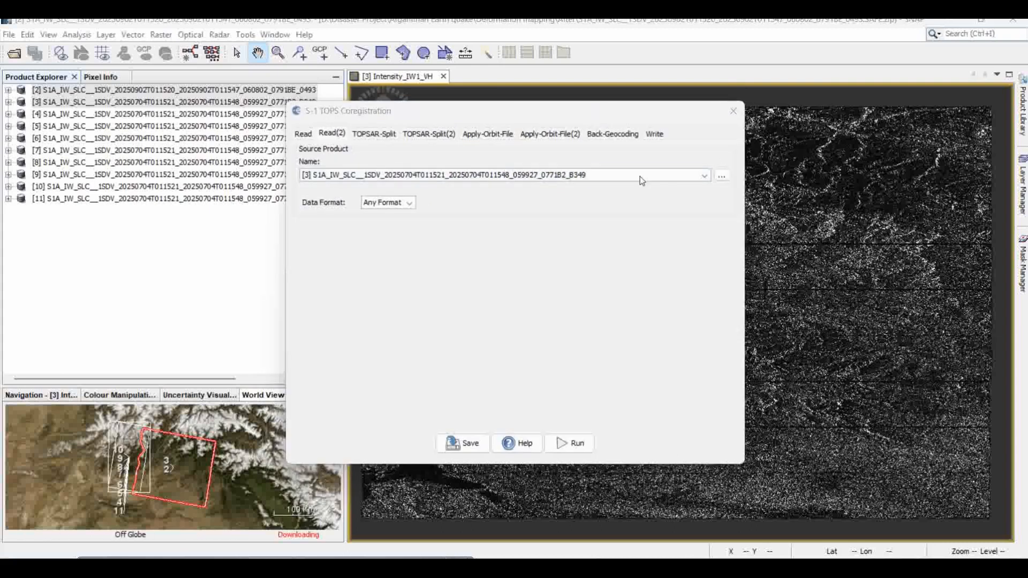
{"action": "left_click", "coordinate": [705, 178]}
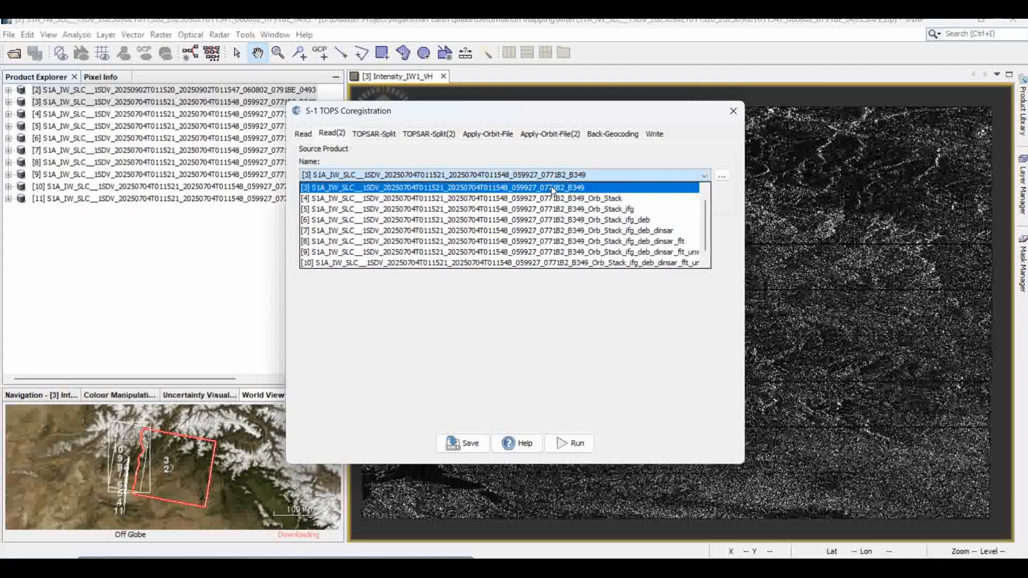
Step: Set the first TOPSAR-Split to subswath IW2 and narrow its burst range by raising the starting burst
{"action": "left_click", "coordinate": [377, 136]}
{"action": "left_click", "coordinate": [375, 135]}
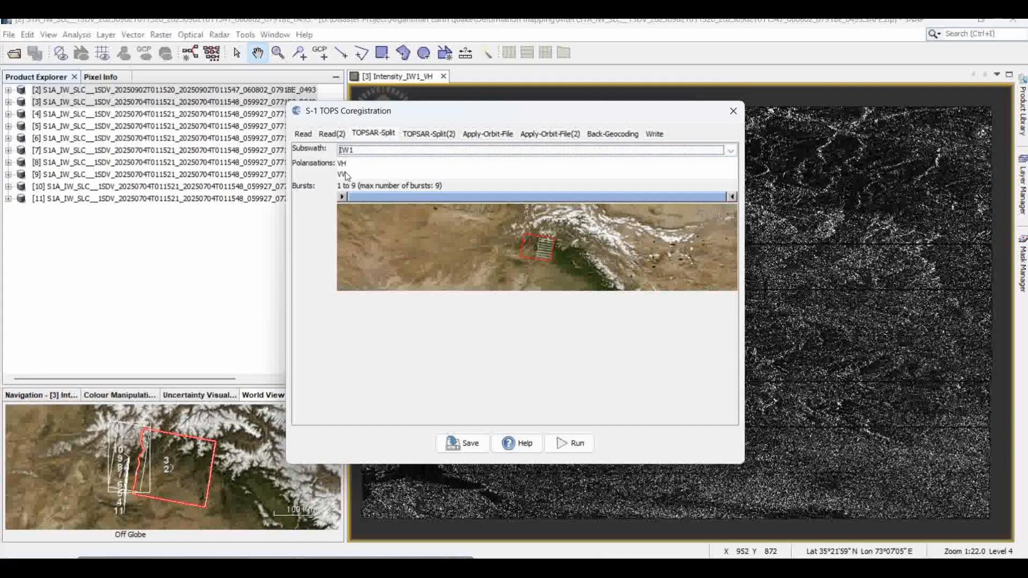
{"action": "left_click", "coordinate": [730, 151]}
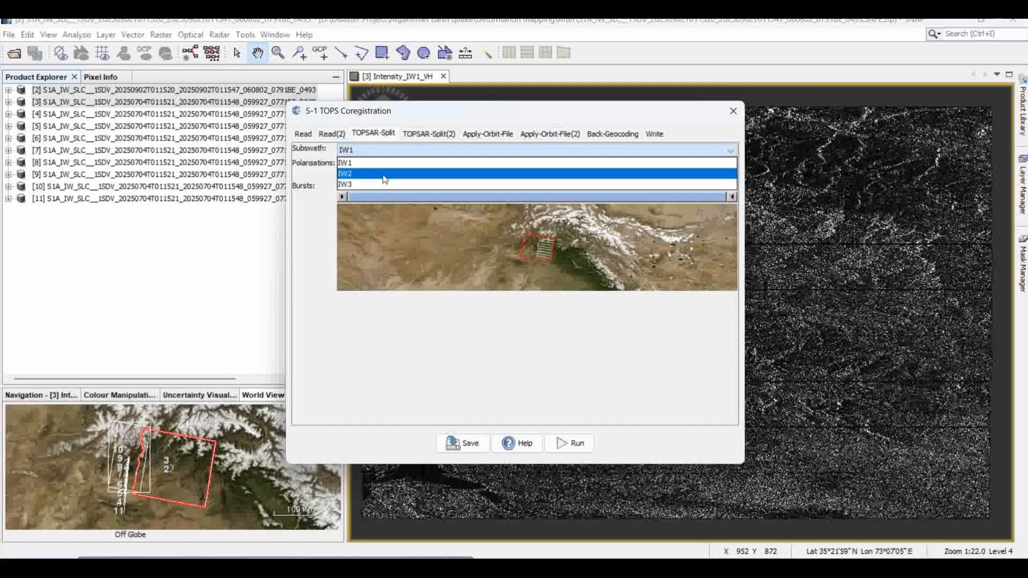
{"action": "left_click", "coordinate": [356, 174]}
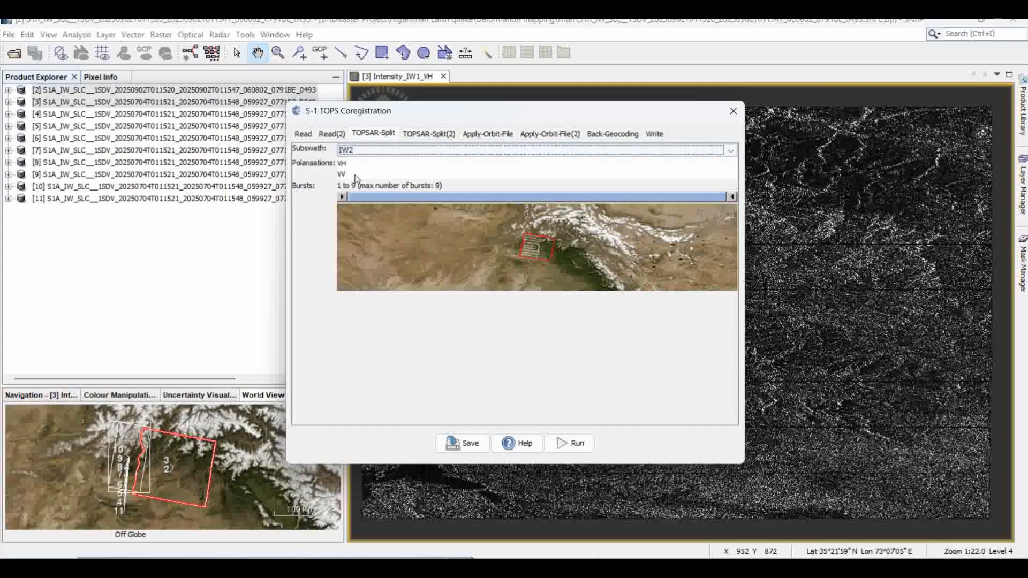
{"action": "left_click", "coordinate": [691, 149]}
{"action": "left_click", "coordinate": [471, 185]}
{"action": "left_click", "coordinate": [730, 151]}
{"action": "left_click", "coordinate": [392, 174]}
{"action": "left_click_drag", "start_coordinate": [343, 197], "coordinate": [608, 196]}
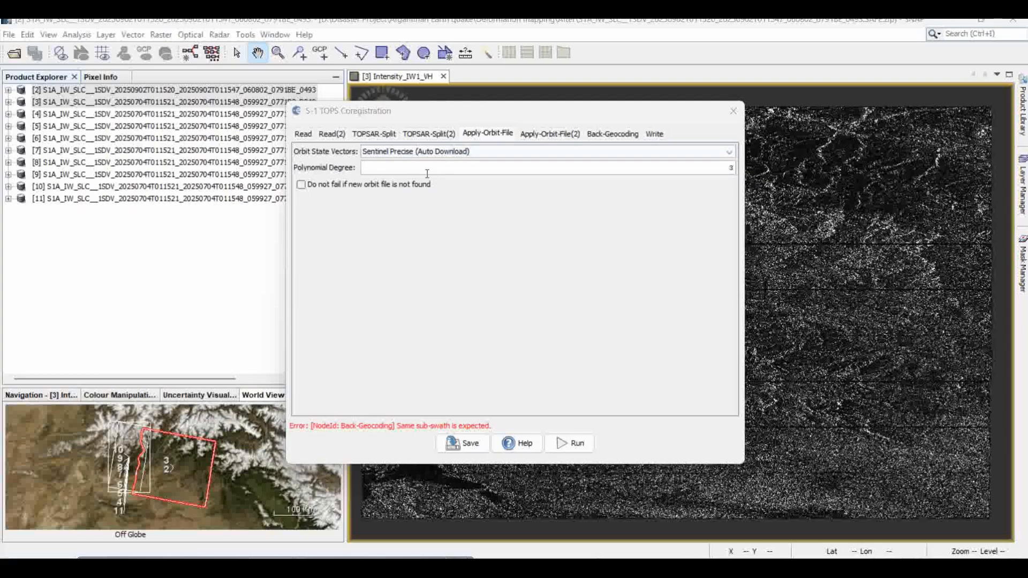
Step: Review the coregistration's Apply-Orbit-File options, Back-Geocoding elevation model choices and target product settings, and close the dialog without running it
{"action": "left_click", "coordinate": [306, 187]}
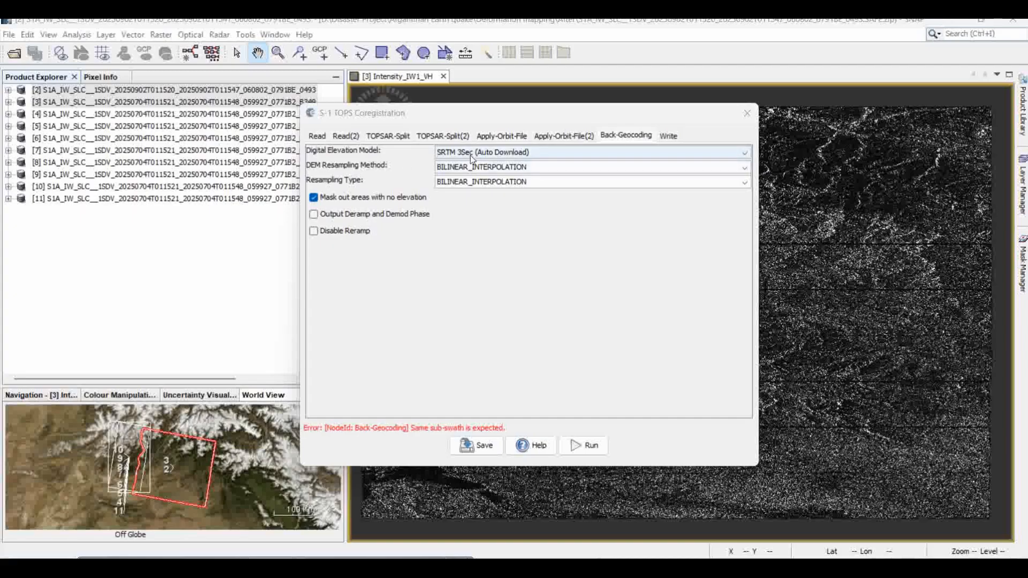
{"action": "left_click", "coordinate": [721, 152]}
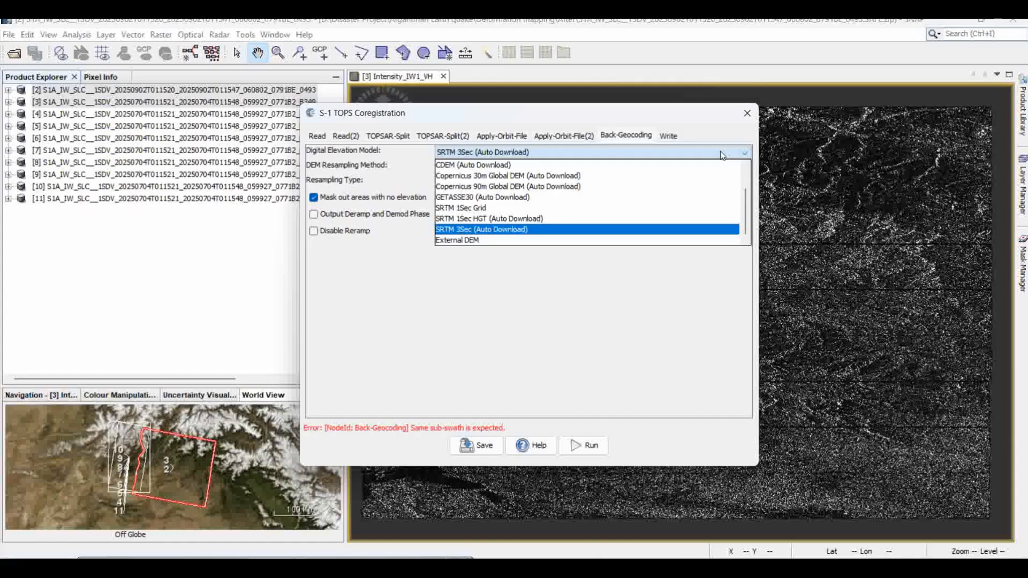
{"action": "left_click", "coordinate": [721, 151]}
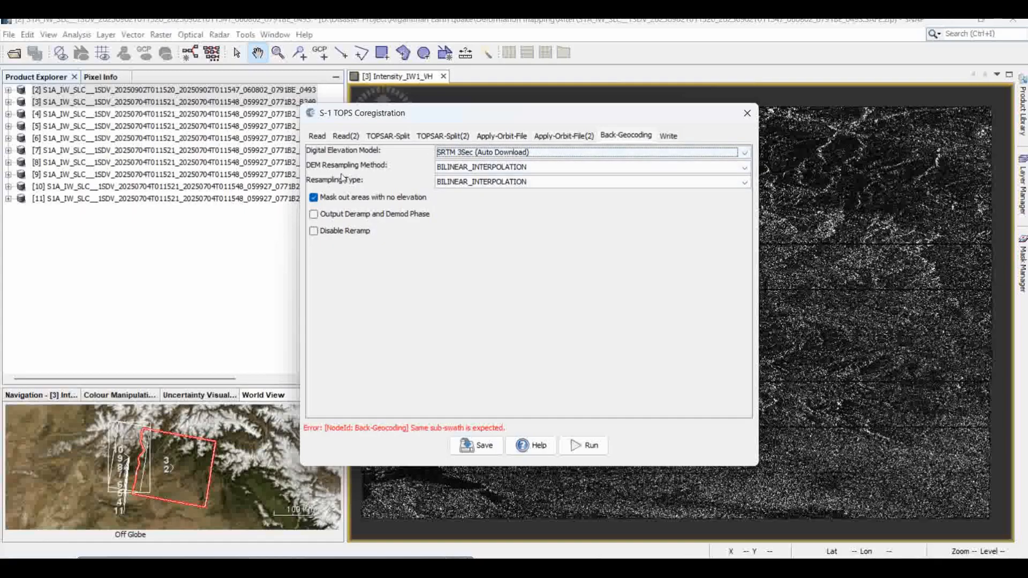
{"action": "left_click", "coordinate": [669, 138]}
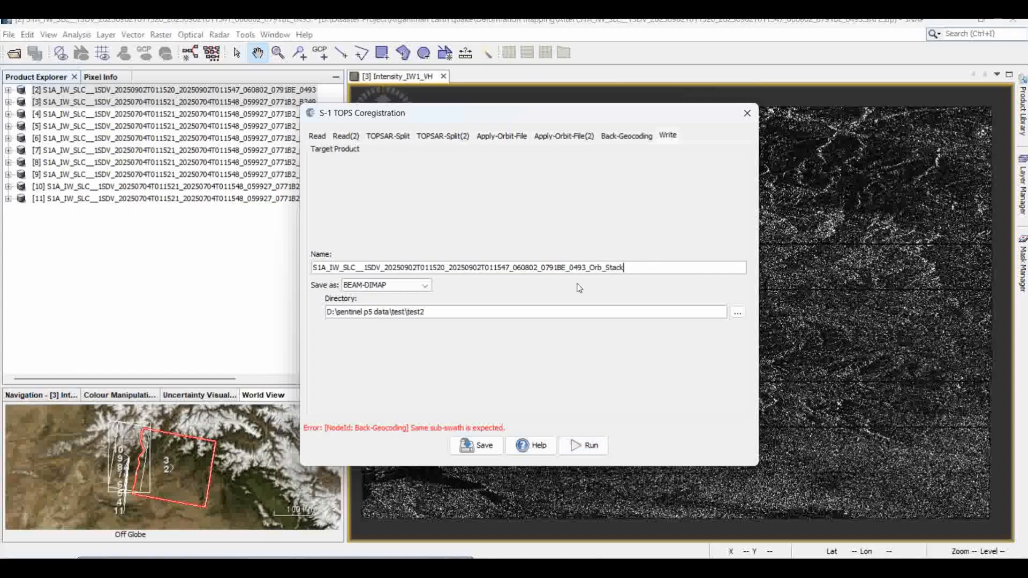
{"action": "left_click", "coordinate": [747, 114]}
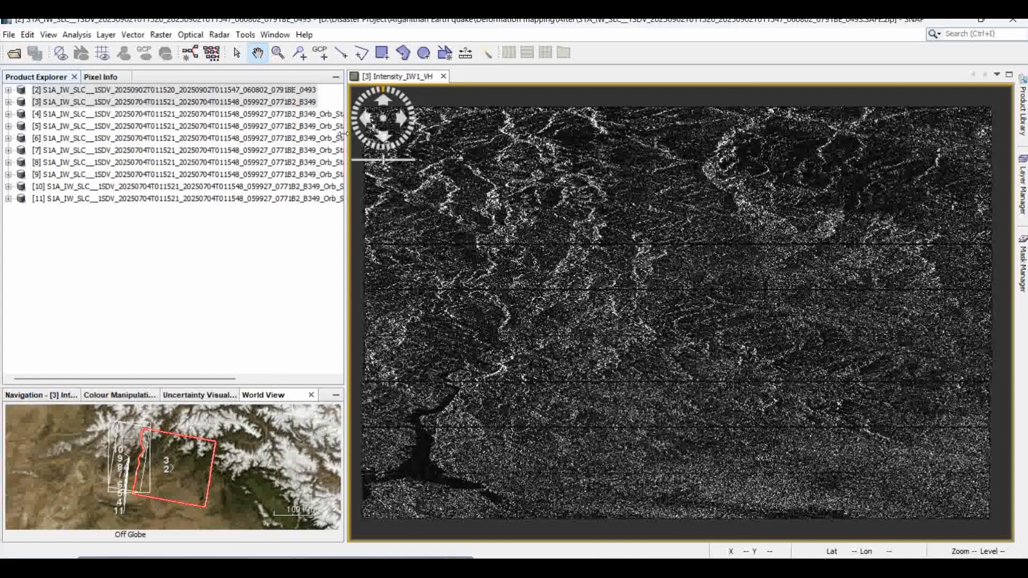
Step: Close the Intensity_IW1_VH view, widen the product list and open the Intensity_IW3_VV_mst_04Jul2025 band of the coregistered Orb_Stack product [4]
{"action": "left_click_drag", "start_coordinate": [346, 135], "coordinate": [456, 128]}
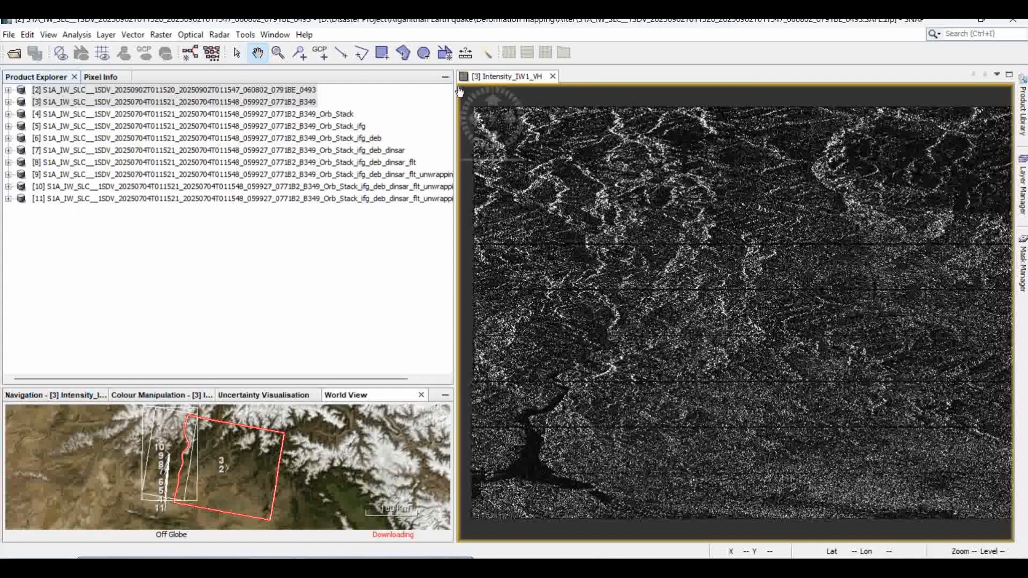
{"action": "left_click", "coordinate": [552, 76]}
{"action": "left_click", "coordinate": [71, 114]}
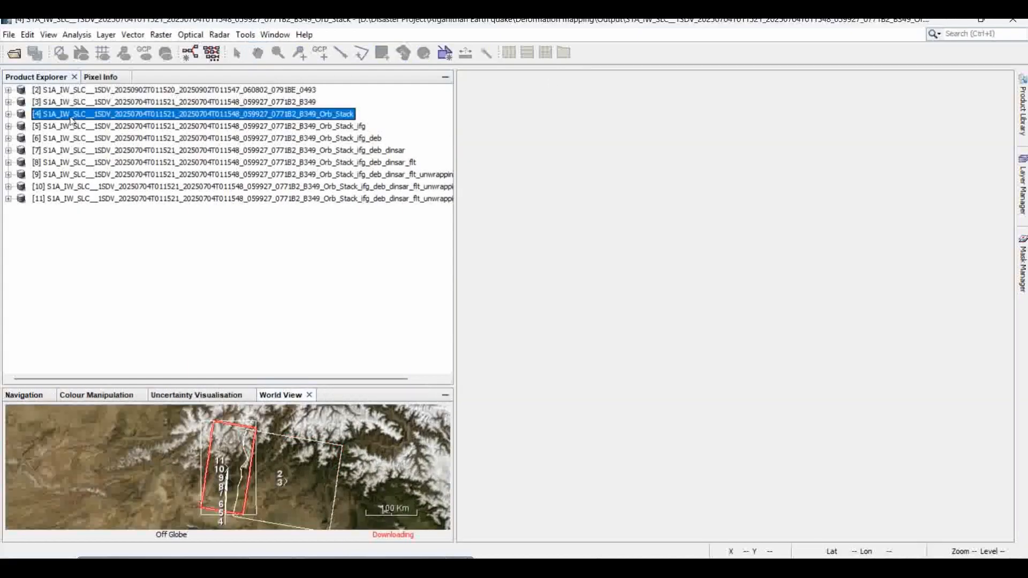
{"action": "left_click", "coordinate": [8, 114]}
{"action": "left_click", "coordinate": [21, 162]}
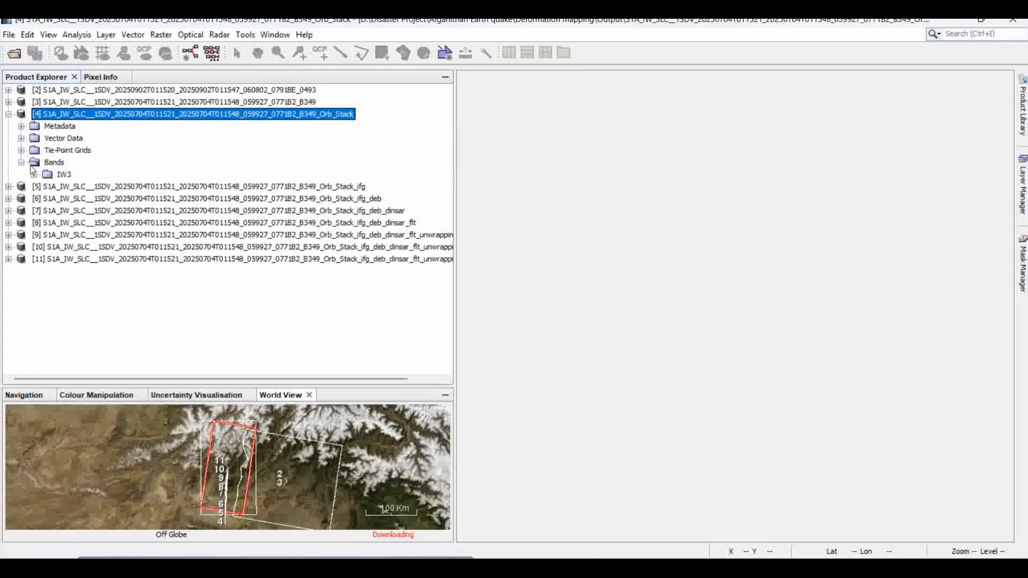
{"action": "left_click", "coordinate": [34, 175]}
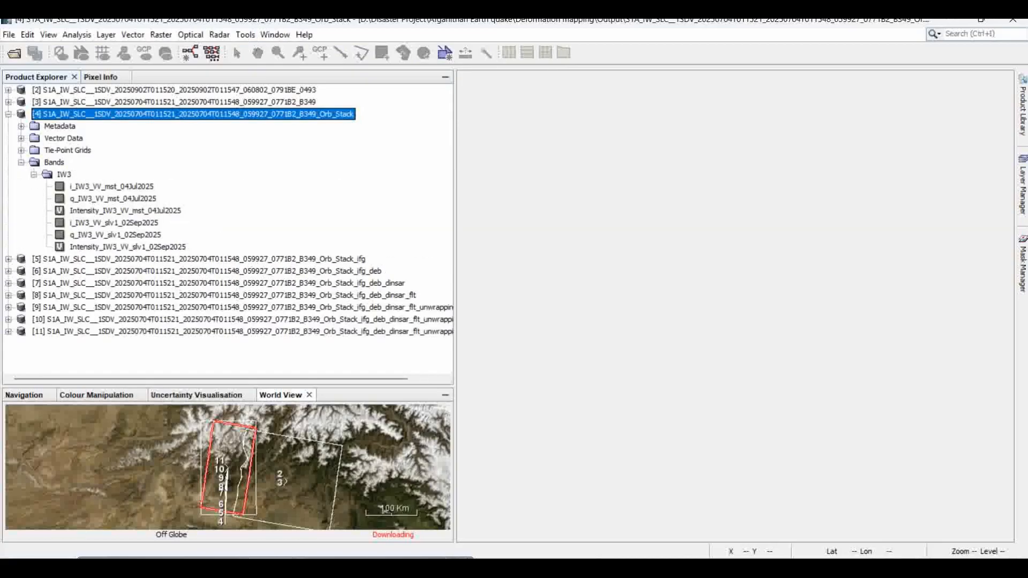
{"action": "double_click", "coordinate": [116, 211]}
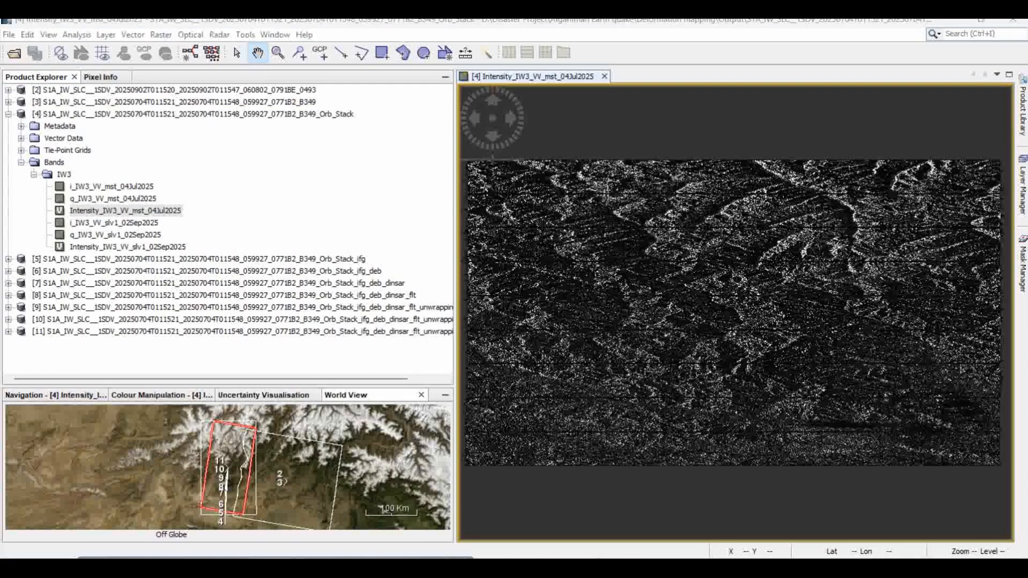
Step: Start Interferogram Formation and choose product [4], the coregistered Orb_Stack, as the source product
{"action": "left_click", "coordinate": [8, 114]}
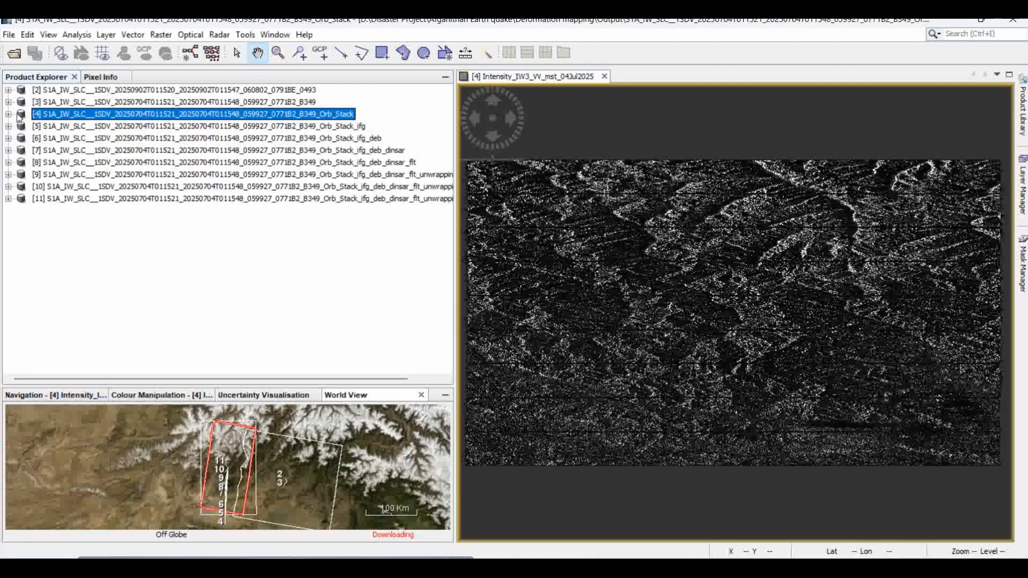
{"action": "left_click", "coordinate": [220, 35]}
{"action": "mouse_move", "coordinate": [264, 111]}
{"action": "mouse_move", "coordinate": [326, 108]}
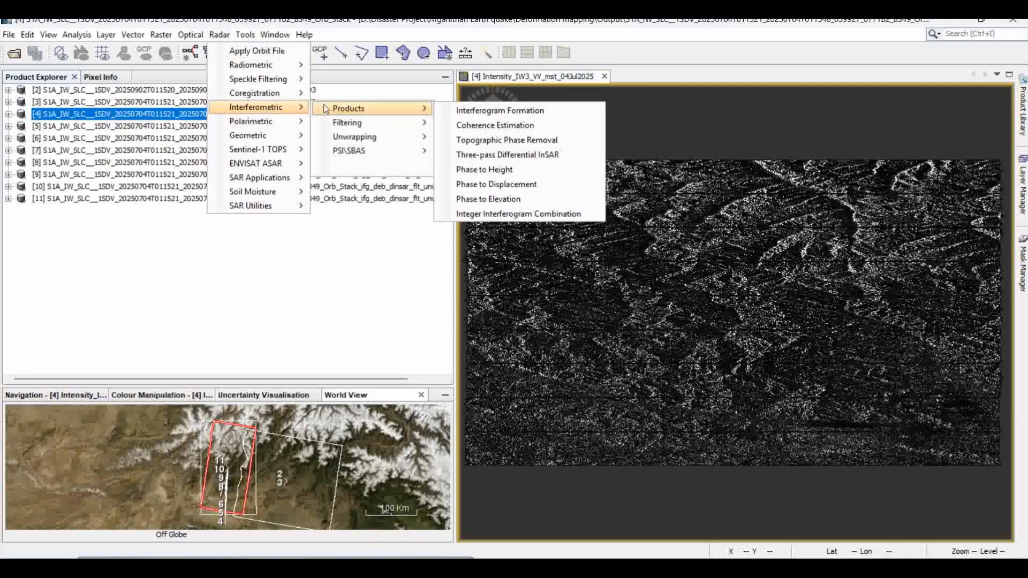
{"action": "left_click", "coordinate": [503, 112]}
{"action": "left_click_drag", "start_coordinate": [484, 149], "coordinate": [498, 138]}
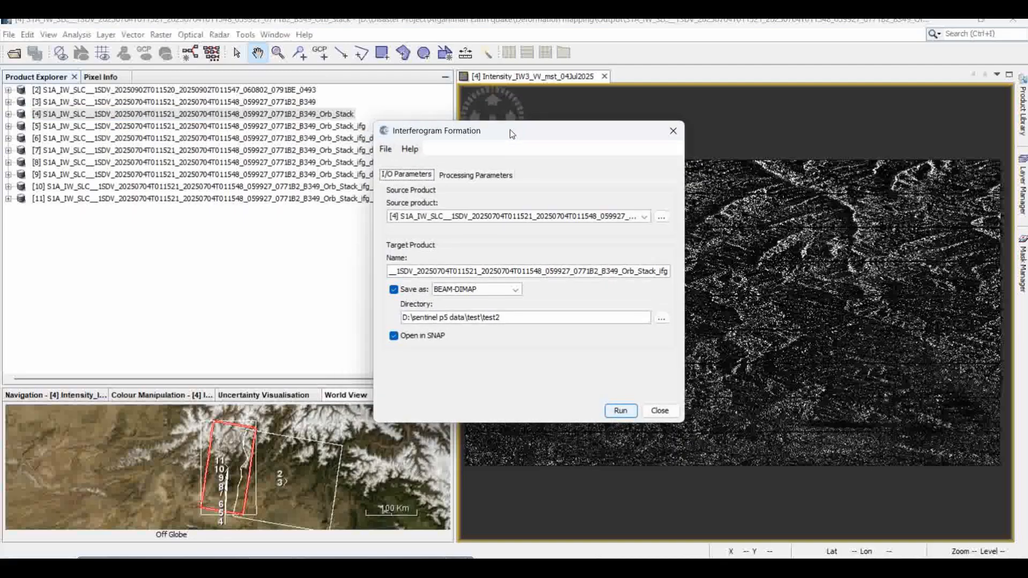
{"action": "left_click", "coordinate": [640, 216]}
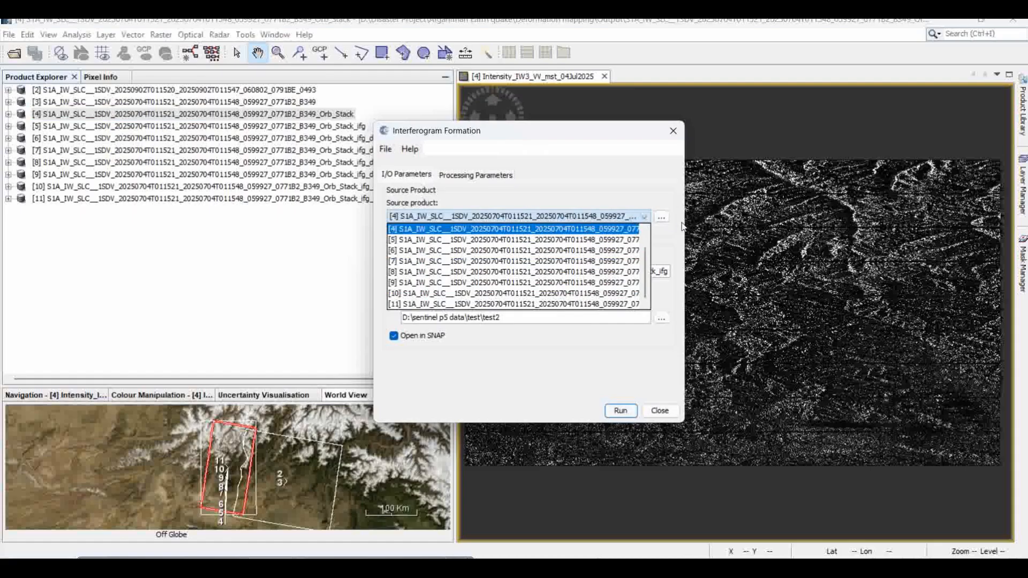
{"action": "left_click_drag", "start_coordinate": [685, 222], "coordinate": [905, 224]}
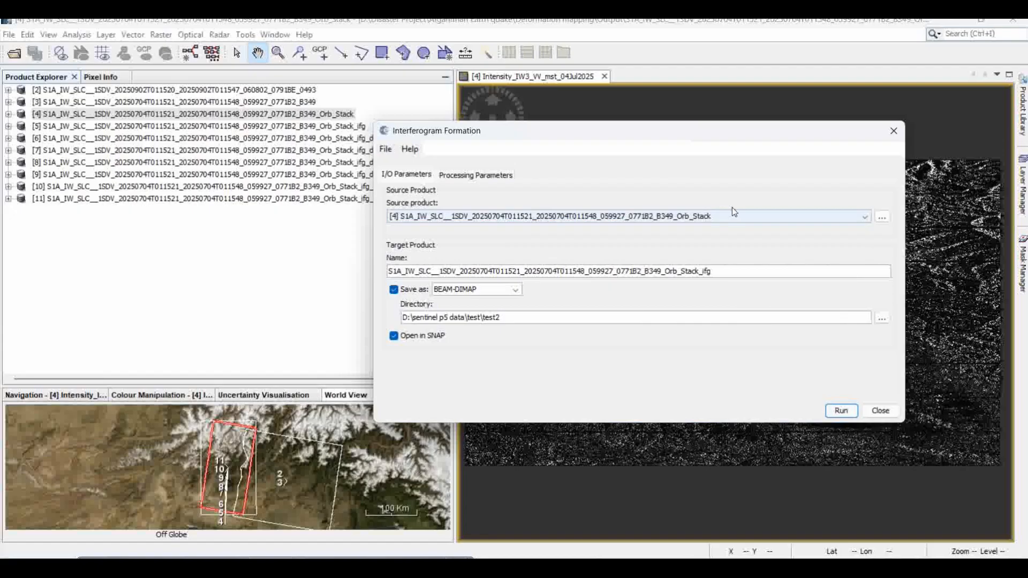
{"action": "left_click", "coordinate": [635, 216]}
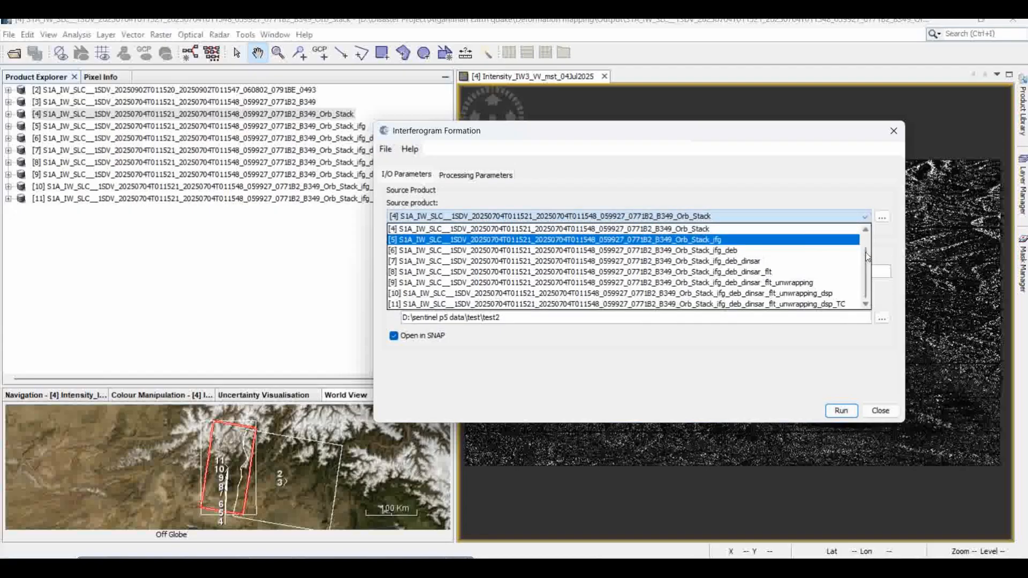
{"action": "left_click", "coordinate": [688, 229]}
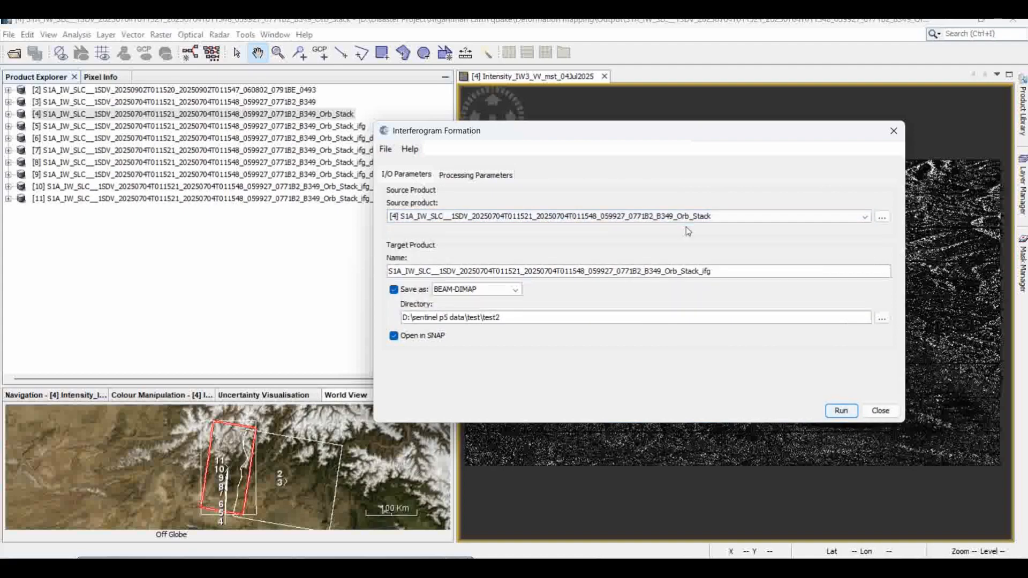
Step: Review the flat-earth, topographic phase and coherence processing parameters of the interferogram, and close the dialog without running it
{"action": "left_click", "coordinate": [468, 175]}
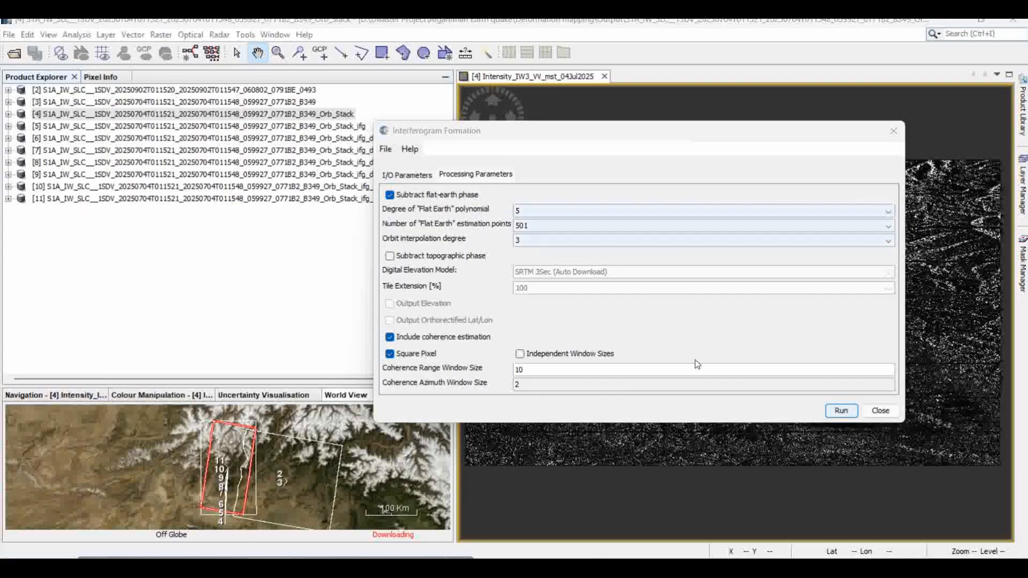
{"action": "left_click", "coordinate": [406, 178]}
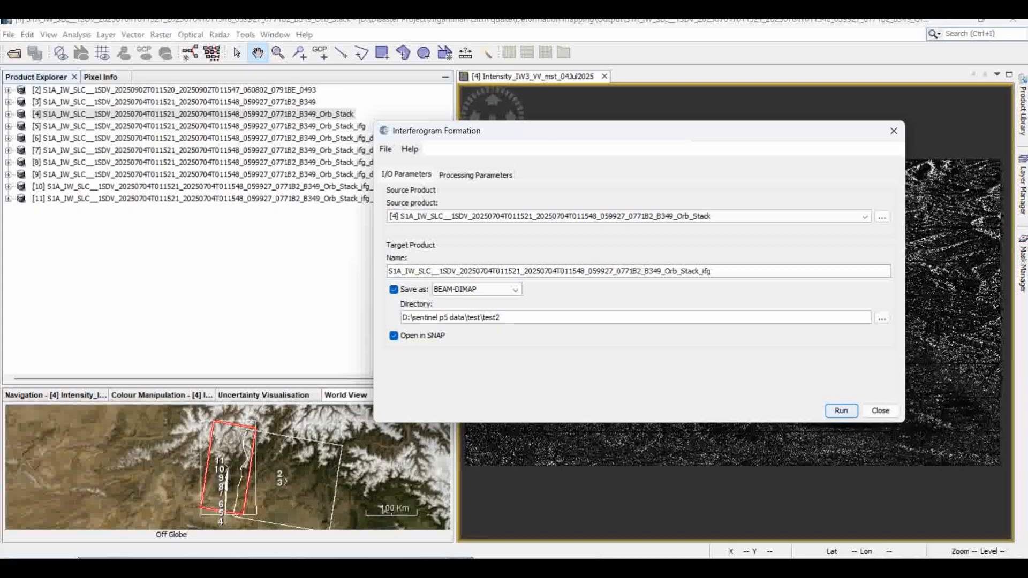
{"action": "key", "text": "Escape"}
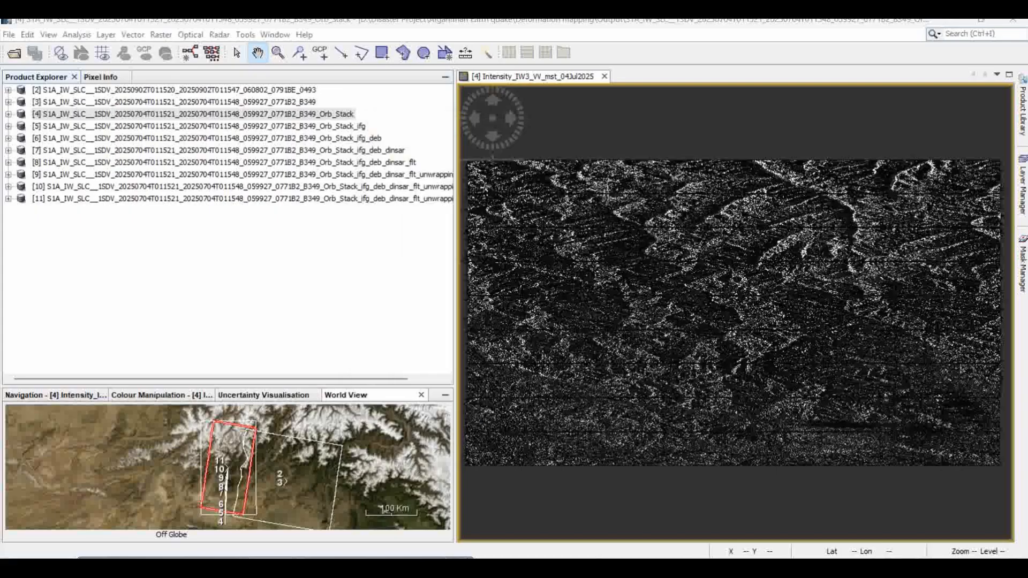
Step: Close the intensity view, open the Phase_ifg_IW3_VV_04Jul2025_02Sep2025 band of product [5] and examine the fringes near the image's lower edge
{"action": "left_click", "coordinate": [604, 76]}
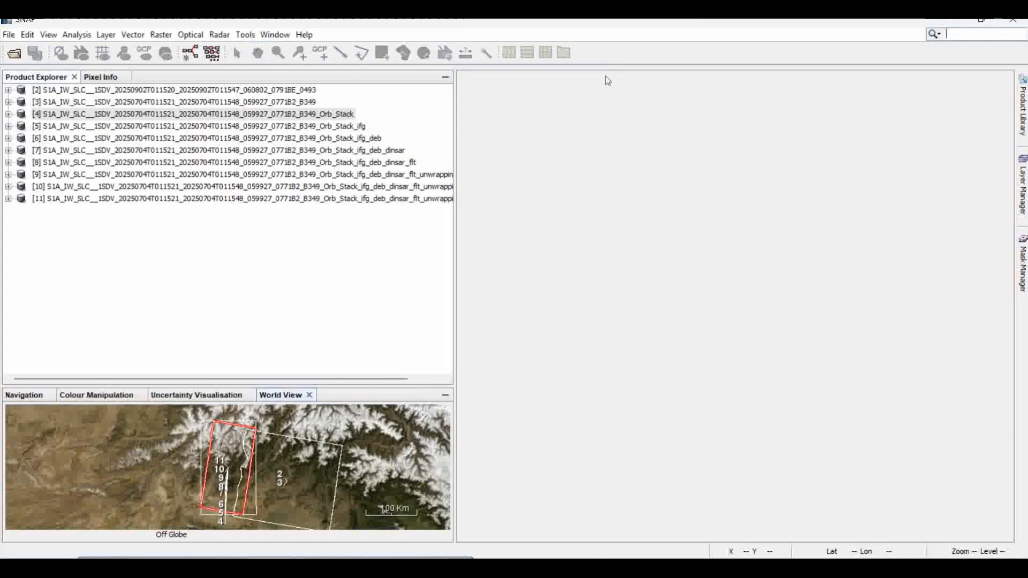
{"action": "left_click", "coordinate": [37, 127]}
{"action": "left_click", "coordinate": [8, 127]}
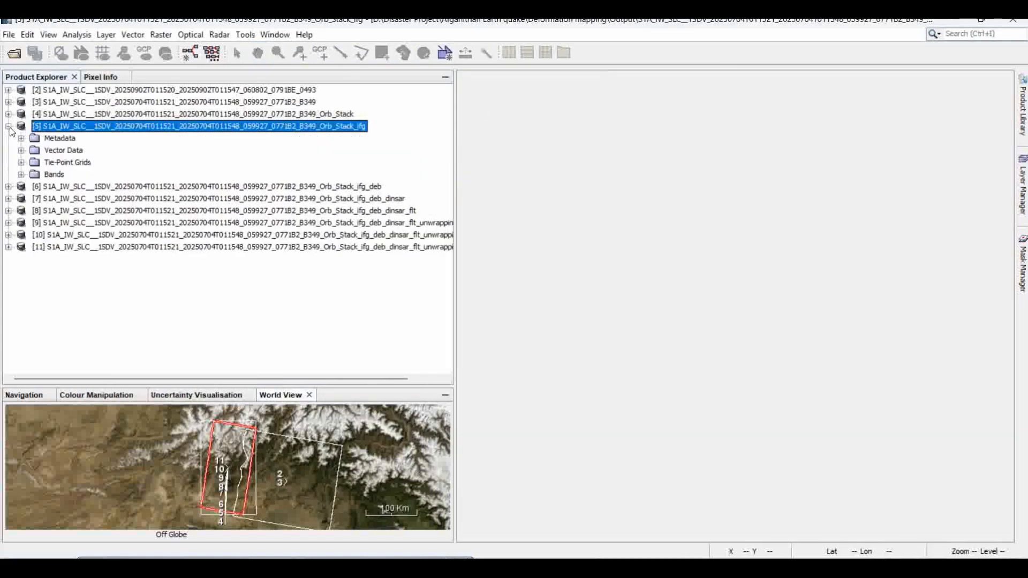
{"action": "left_click", "coordinate": [22, 175]}
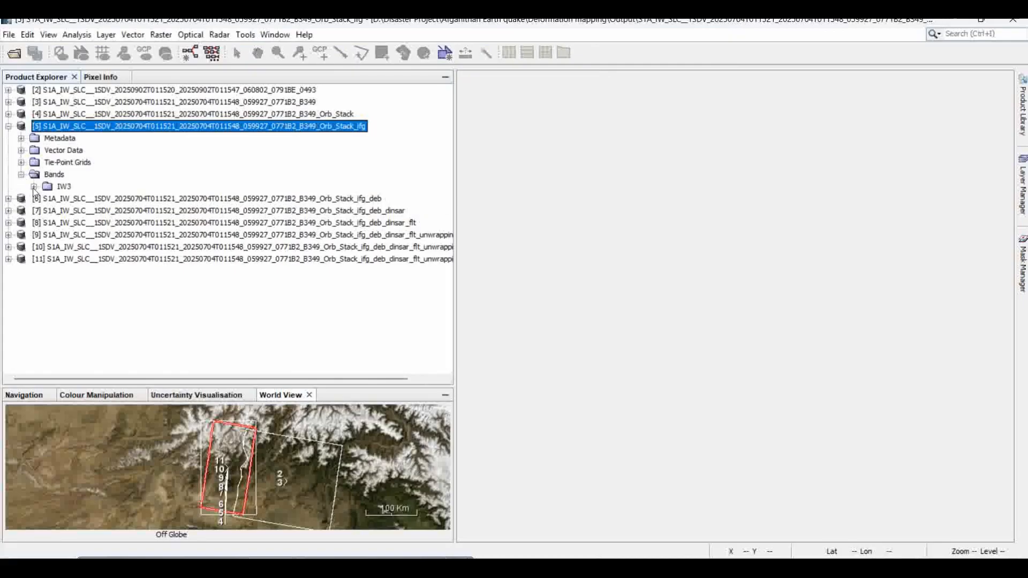
{"action": "left_click", "coordinate": [33, 187]}
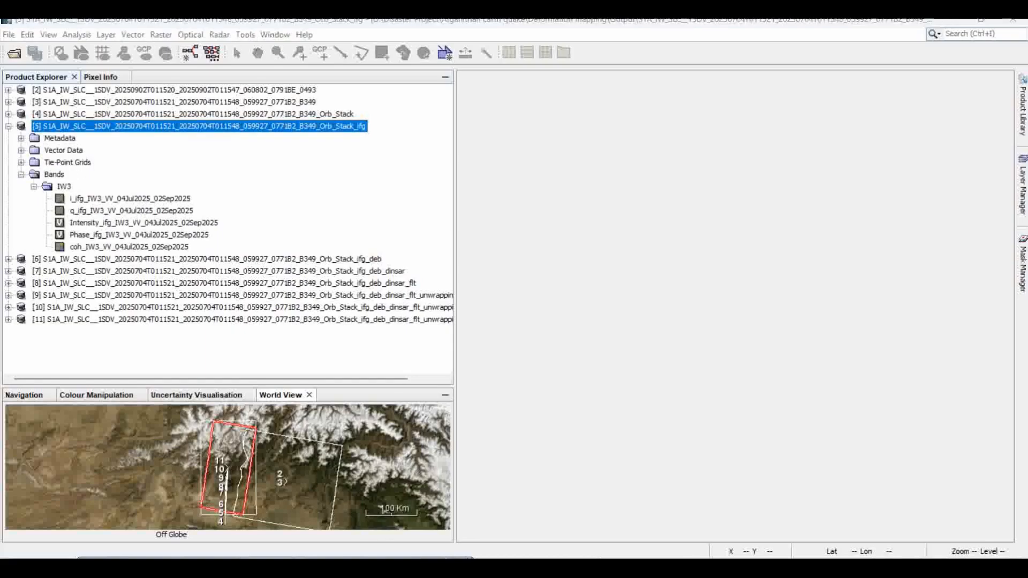
{"action": "double_click", "coordinate": [128, 235]}
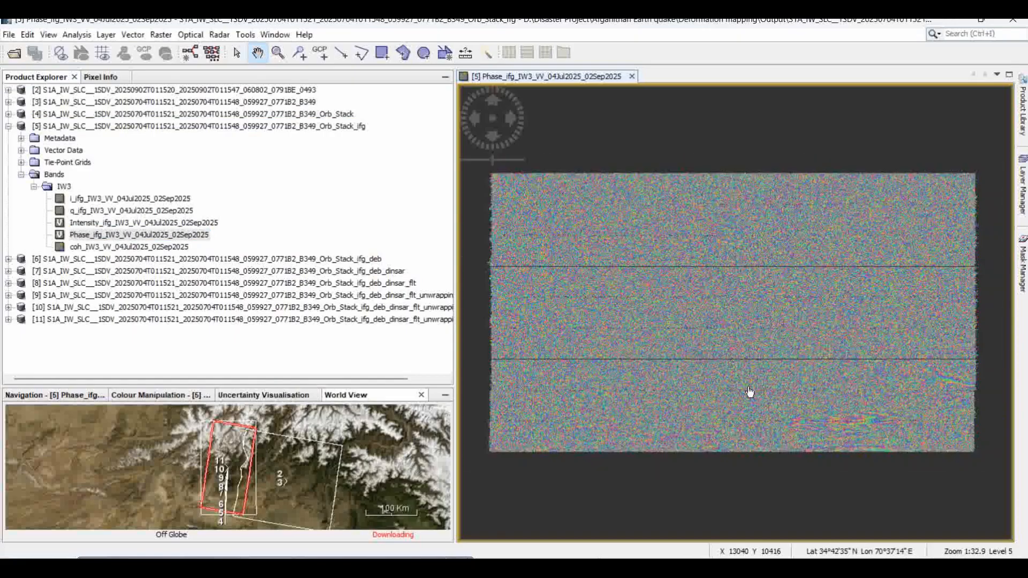
{"action": "scroll", "coordinate": [856, 431], "scroll_direction": "down", "scroll_amount": 1}
{"action": "scroll", "coordinate": [856, 435], "scroll_direction": "up", "scroll_amount": 3}
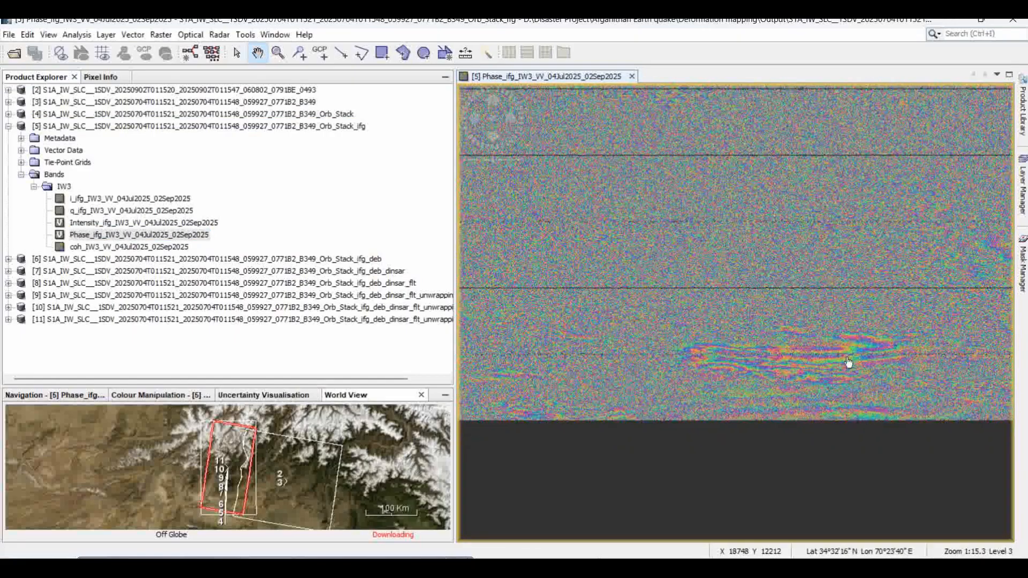
{"action": "scroll", "coordinate": [848, 363], "scroll_direction": "up", "scroll_amount": 1}
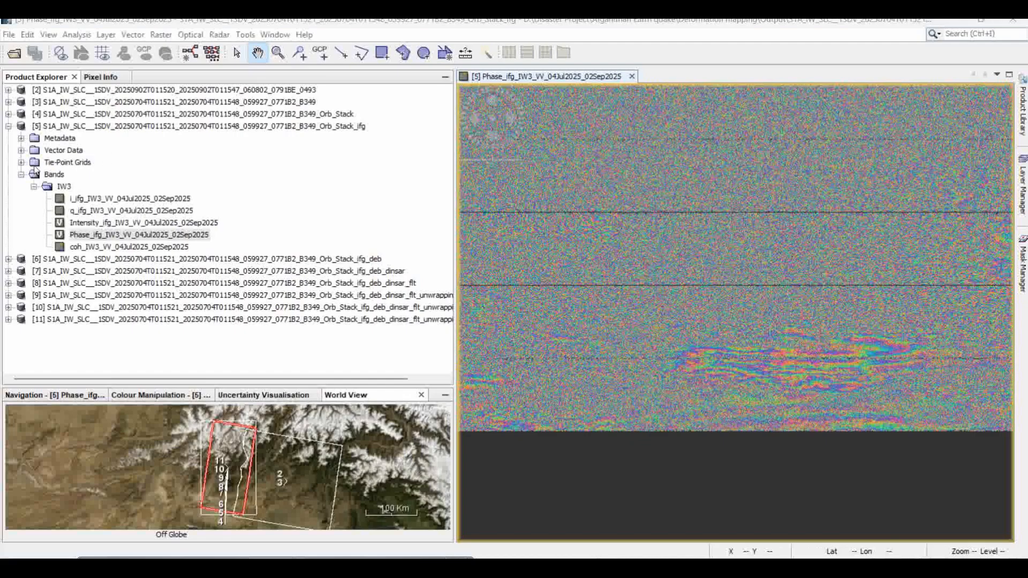
{"action": "left_click", "coordinate": [8, 127]}
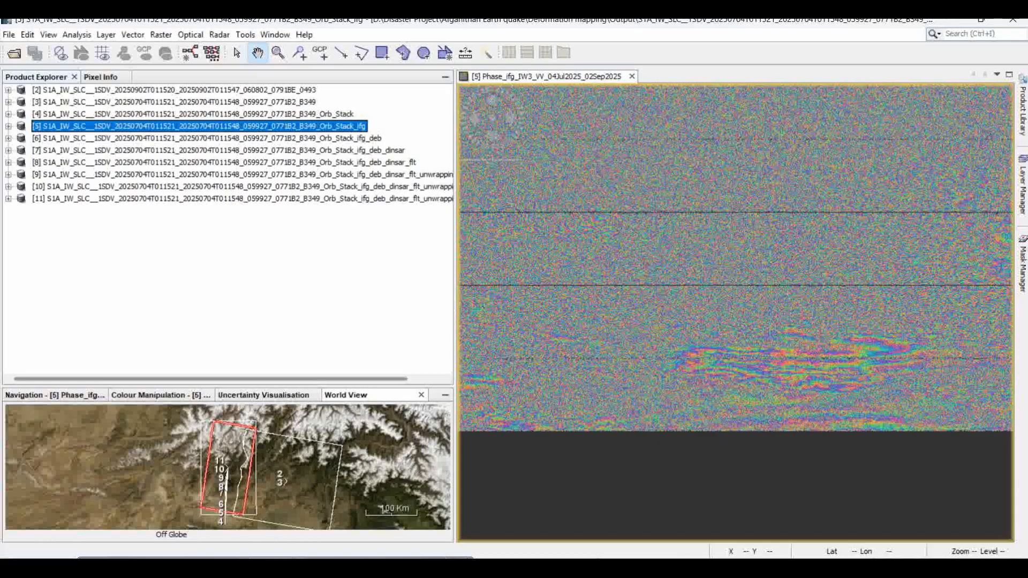
Step: Start S-1 TOPS Deburst with product [5], the Orb_Stack_ifg interferogram, selected, and move its dialog clear of the product list
{"action": "left_click", "coordinate": [374, 567]}
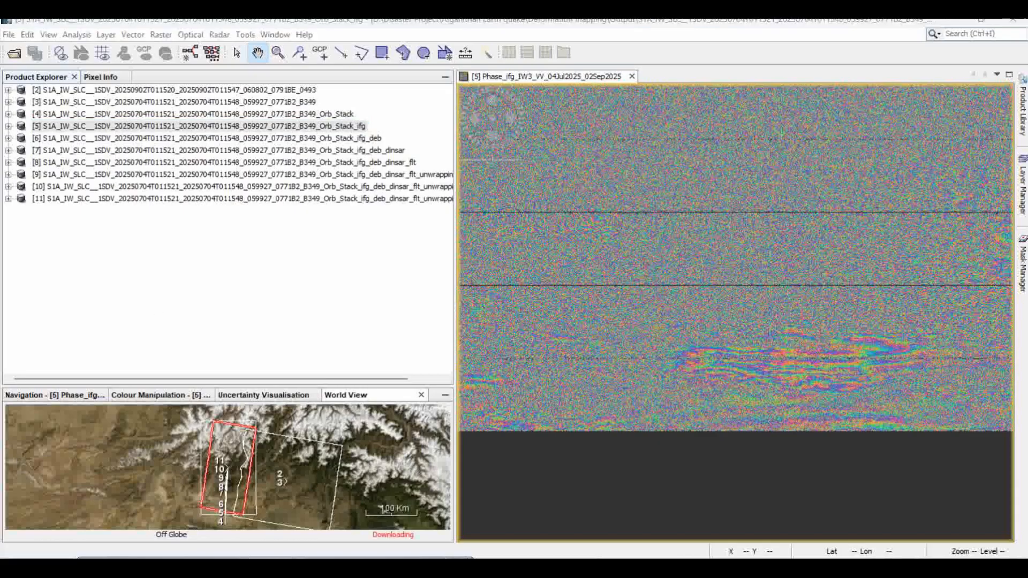
{"action": "left_click", "coordinate": [217, 34]}
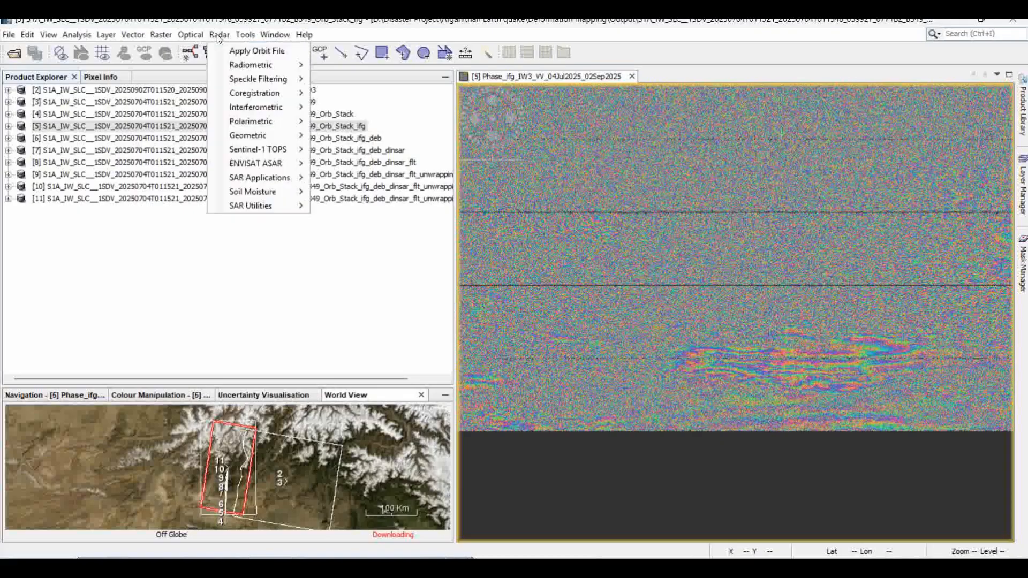
{"action": "mouse_move", "coordinate": [250, 142]}
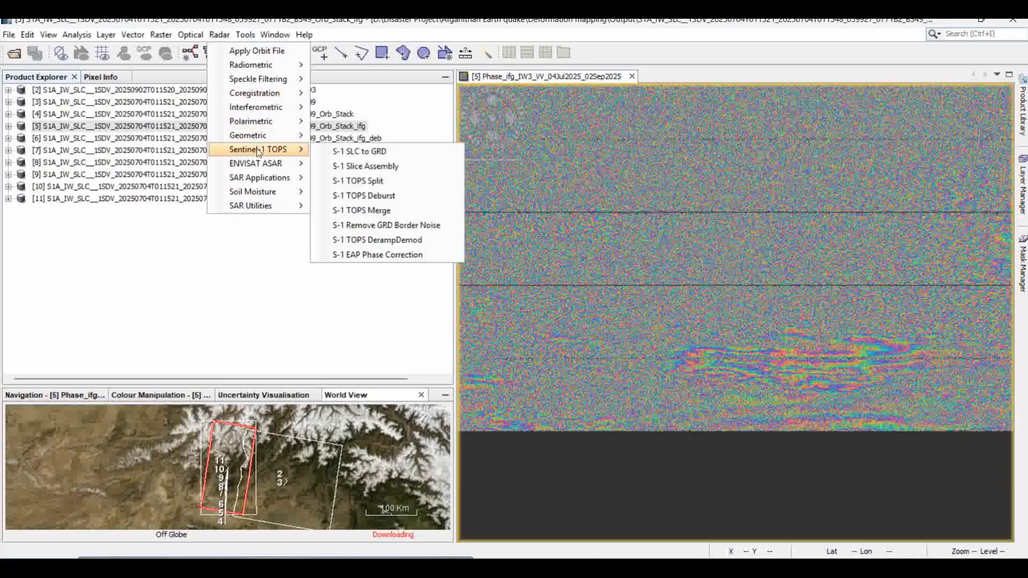
{"action": "left_click", "coordinate": [376, 196]}
{"action": "left_click_drag", "start_coordinate": [507, 152], "coordinate": [598, 118]}
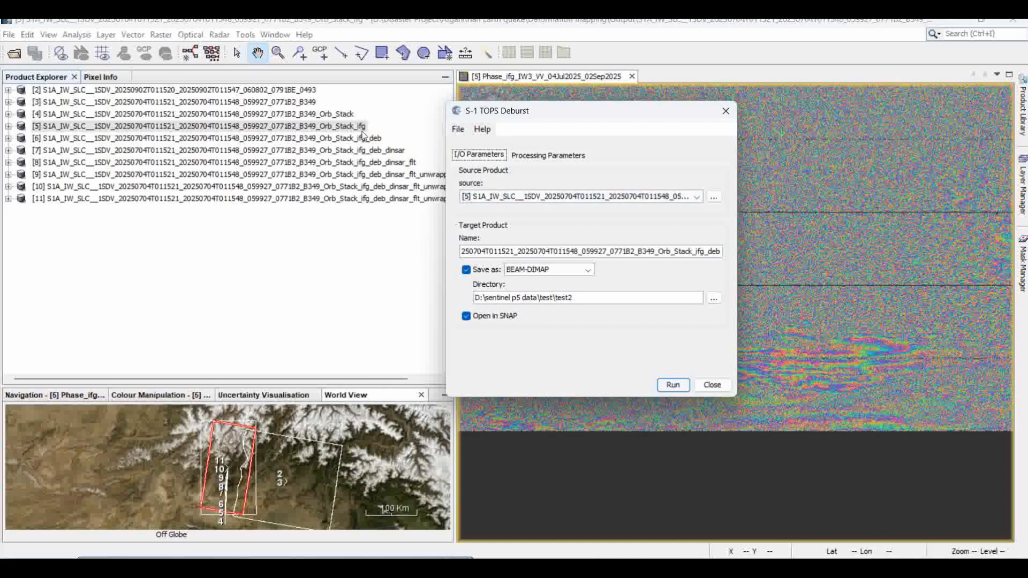
Step: Widen the deburst dialog, choose product [5], the Orb_Stack_ifg interferogram, as source and review the polarisation parameter
{"action": "left_click", "coordinate": [697, 196]}
{"action": "scroll", "coordinate": [678, 283], "scroll_direction": "down", "scroll_amount": 1}
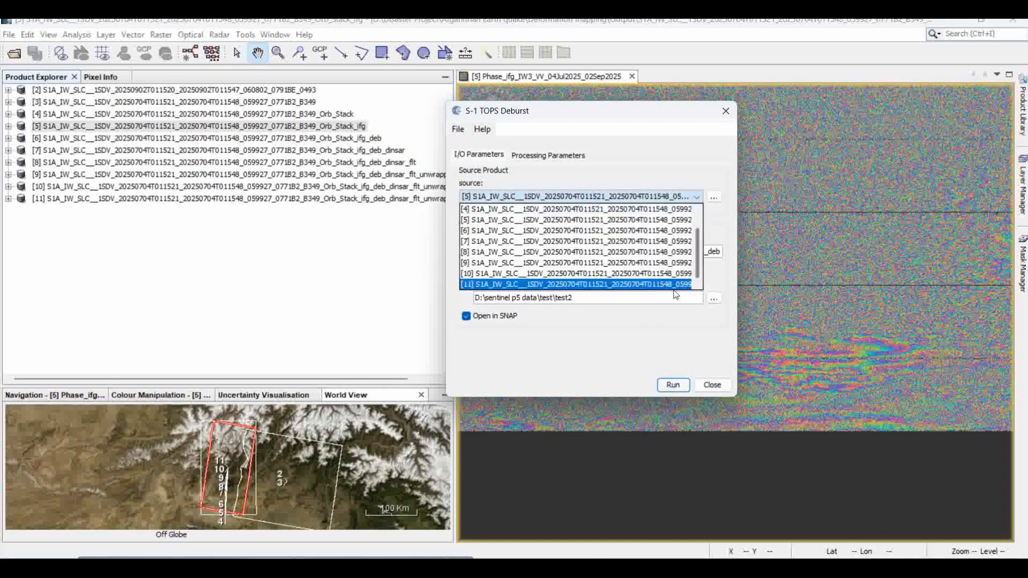
{"action": "left_click_drag", "start_coordinate": [736, 257], "coordinate": [934, 233]}
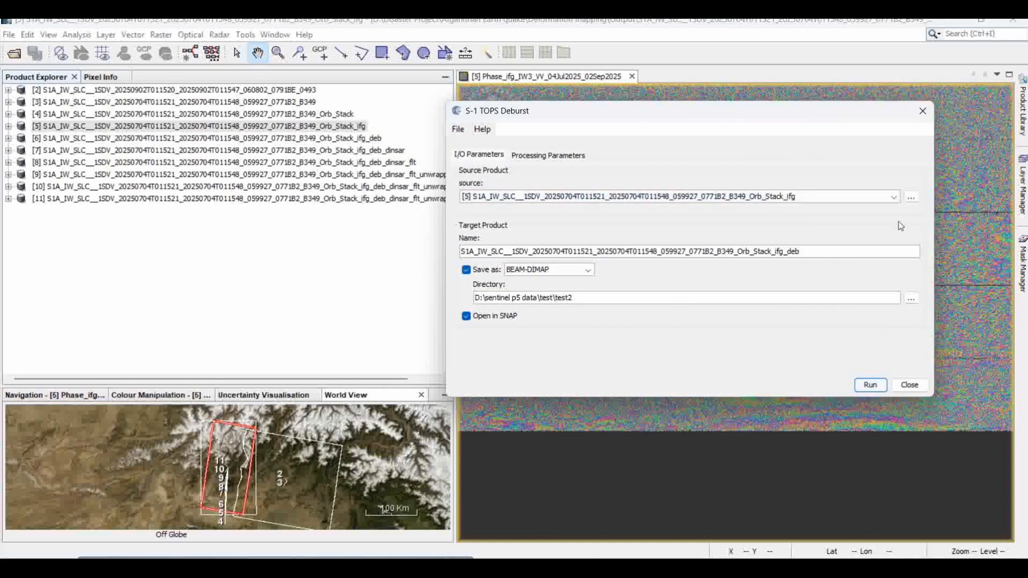
{"action": "left_click", "coordinate": [854, 198]}
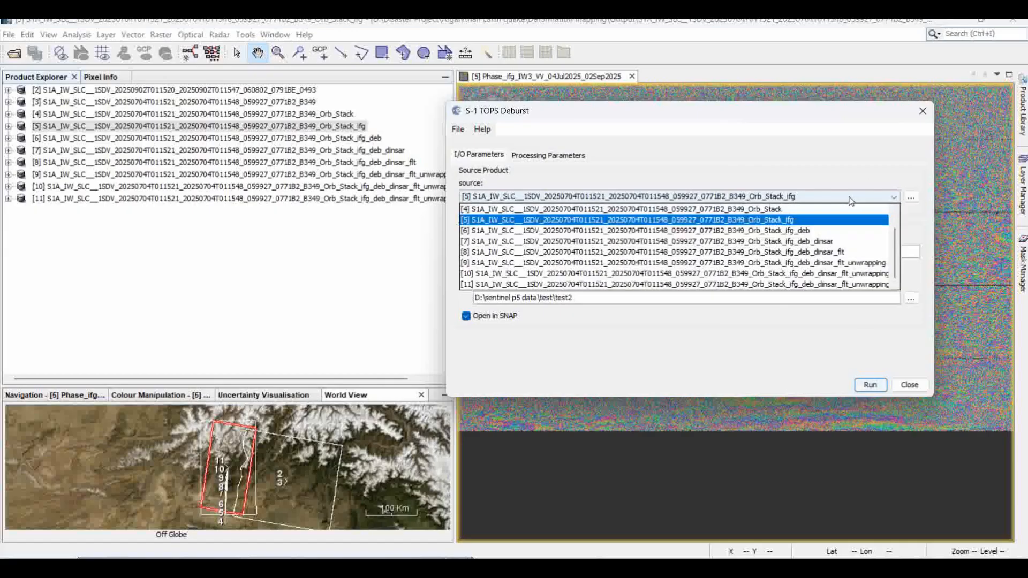
{"action": "left_click", "coordinate": [782, 224]}
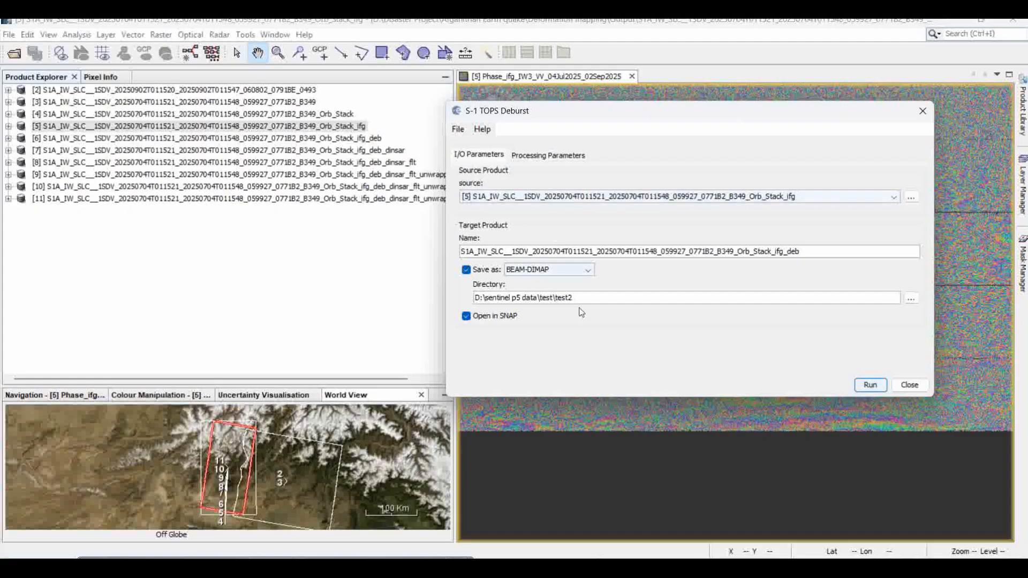
{"action": "left_click", "coordinate": [547, 157]}
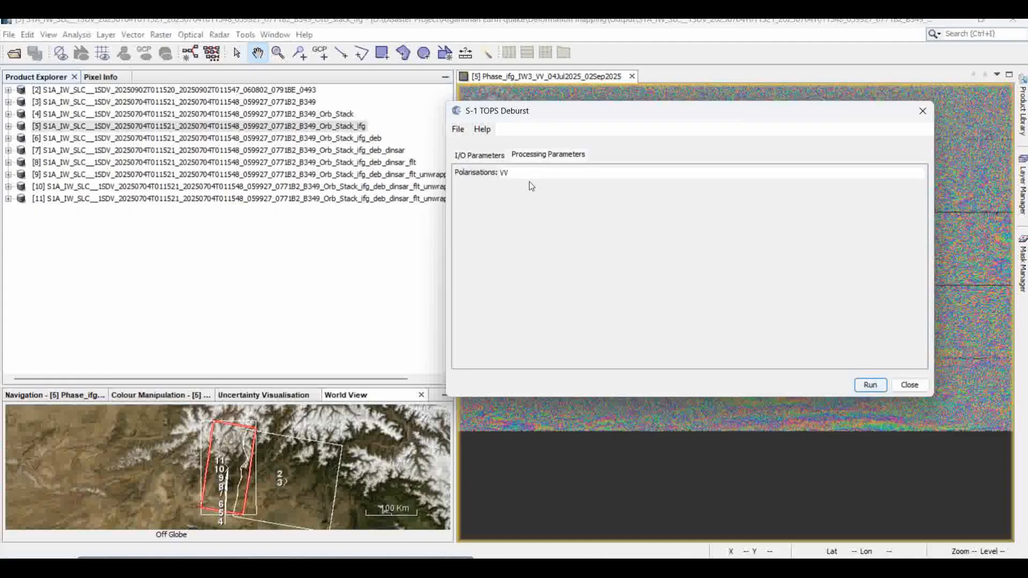
{"action": "left_click", "coordinate": [476, 157]}
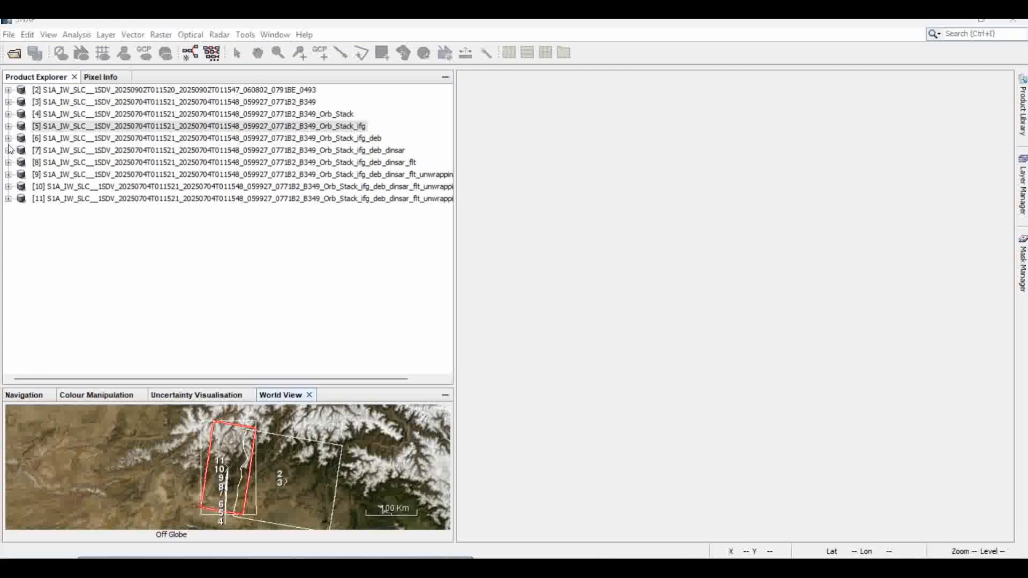
Step: Open the Phase_ifg_IW3_VV_04Jul2025_02Sep2025 band of debursted product [6], examine the fringes near its lower edge, and collapse the product
{"action": "left_click", "coordinate": [8, 138]}
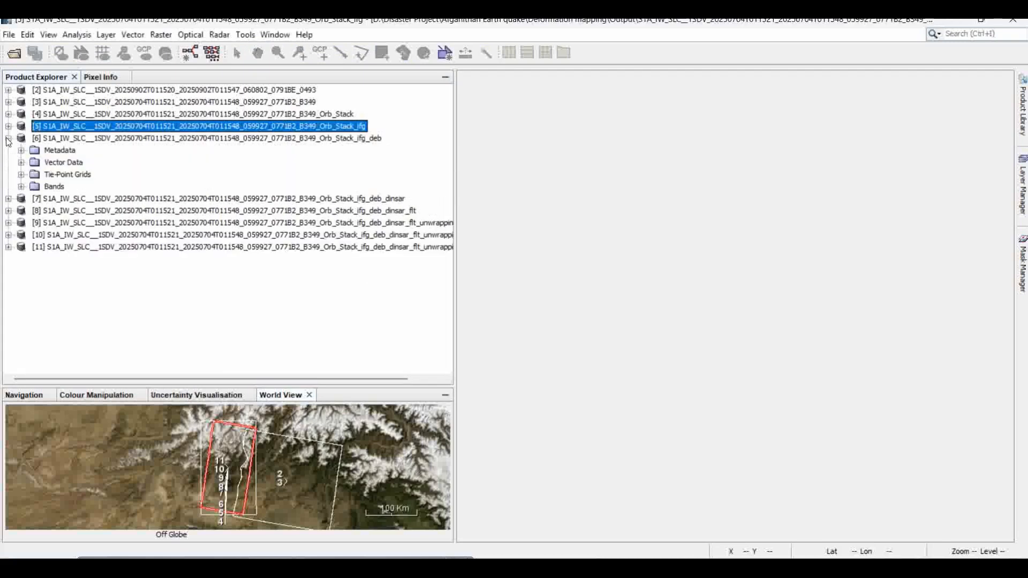
{"action": "left_click", "coordinate": [21, 187]}
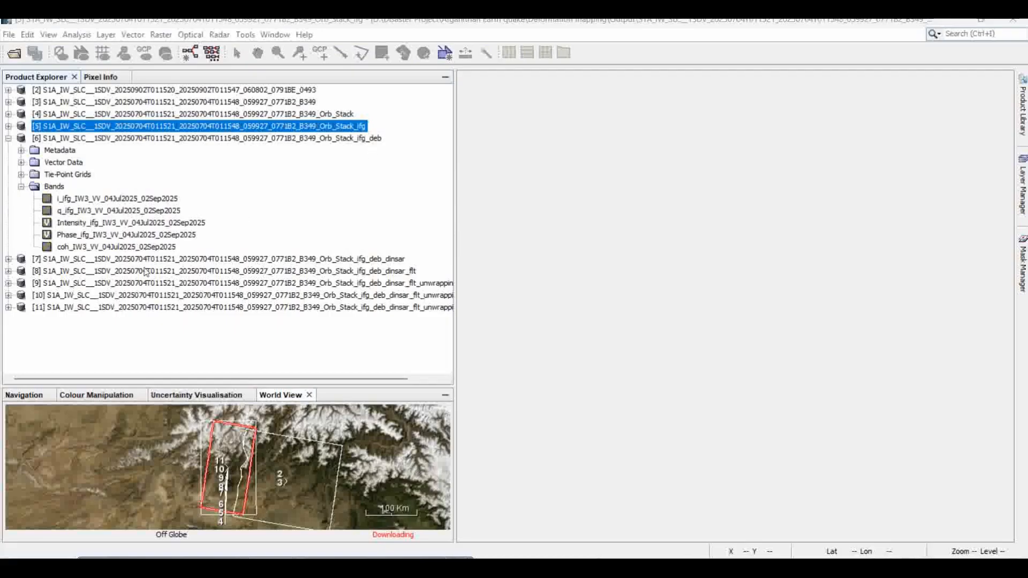
{"action": "double_click", "coordinate": [104, 236]}
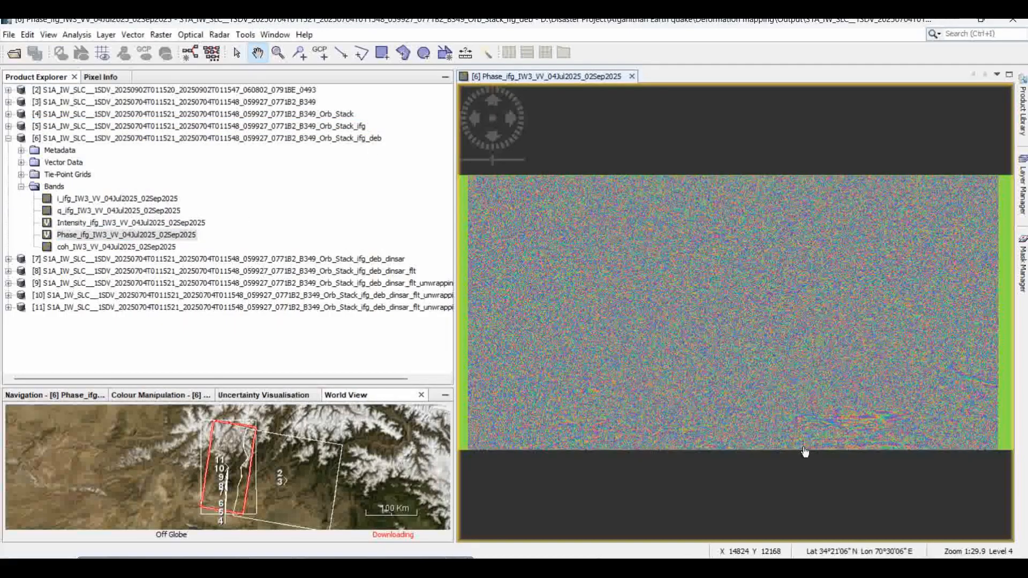
{"action": "scroll", "coordinate": [908, 421], "scroll_direction": "up", "scroll_amount": 4}
{"action": "scroll", "coordinate": [862, 423], "scroll_direction": "up", "scroll_amount": 2}
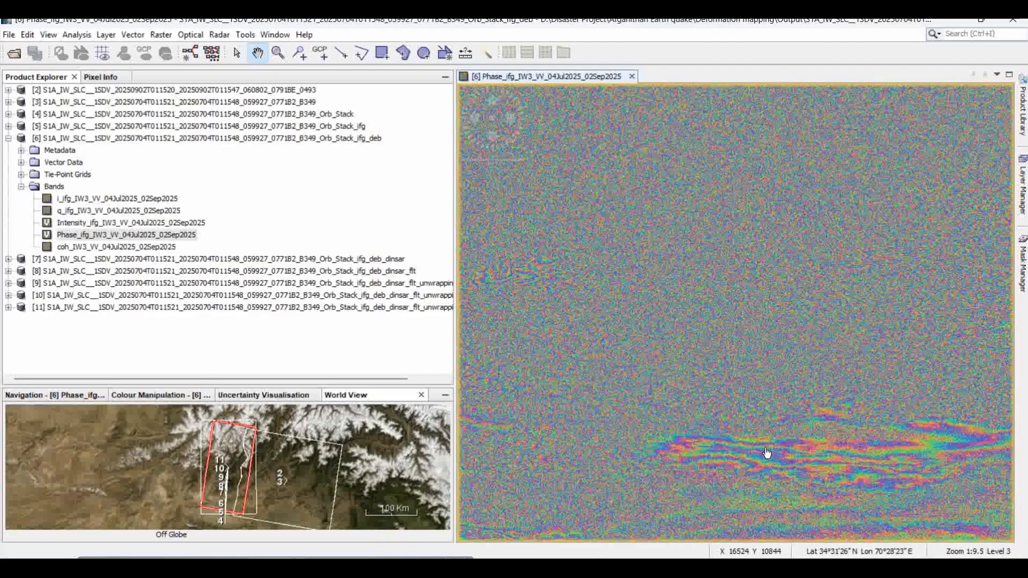
{"action": "left_click", "coordinate": [21, 186]}
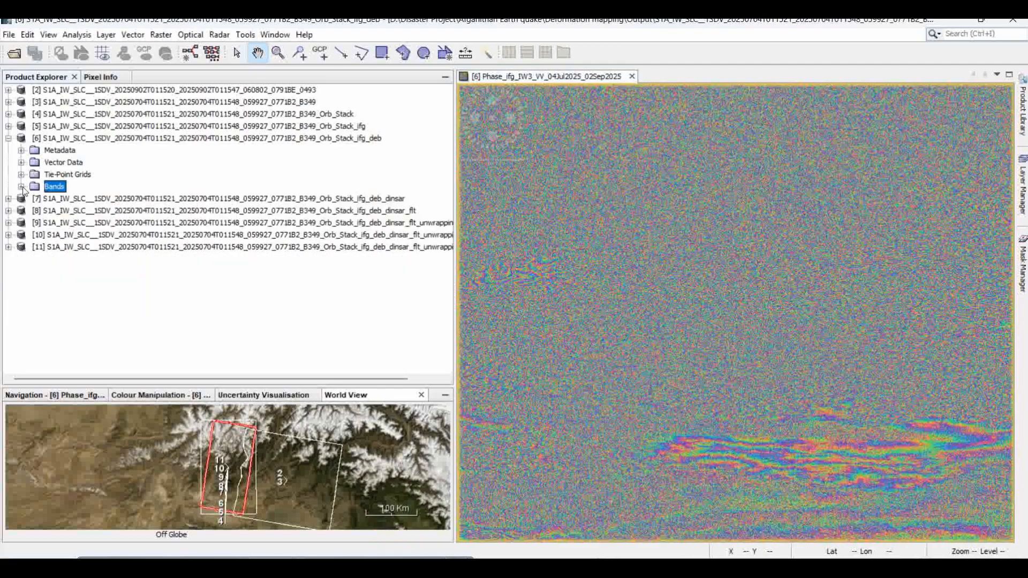
{"action": "left_click", "coordinate": [8, 138]}
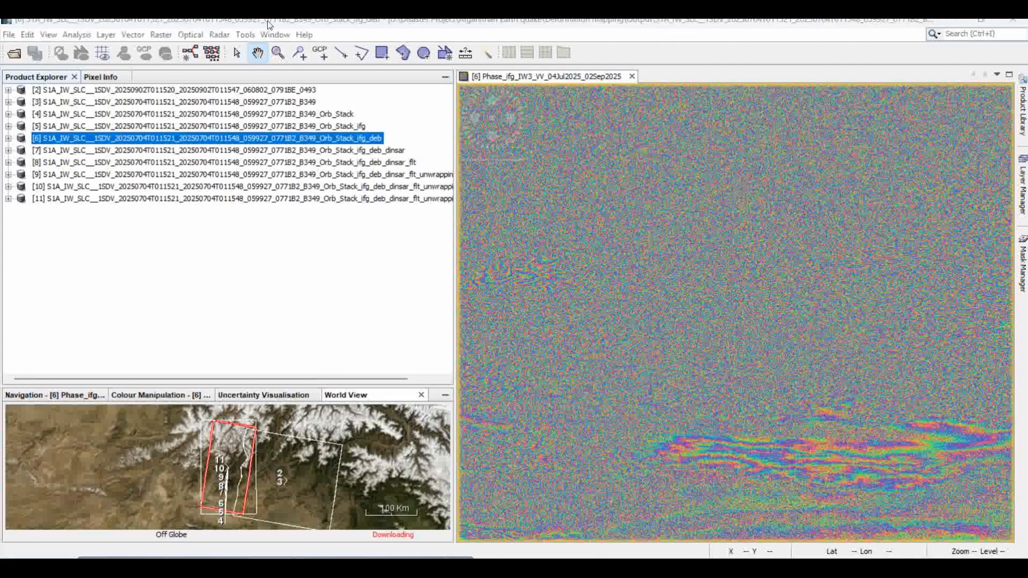
Step: Start Topographic Phase Removal, widen its dialog and keep product [6], the debursted Orb_Stack_ifg_deb, as the source product
{"action": "left_click", "coordinate": [219, 36]}
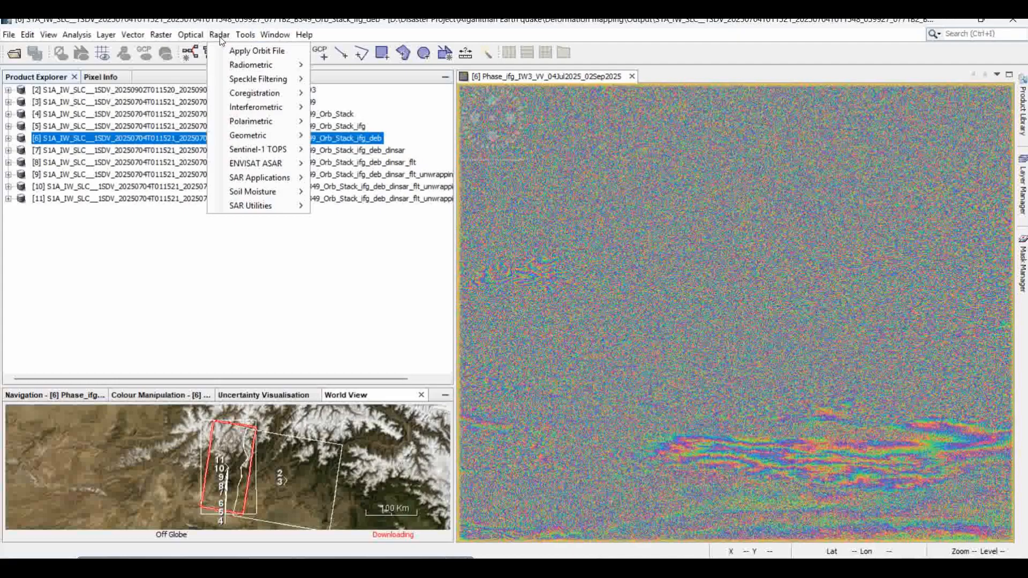
{"action": "mouse_move", "coordinate": [242, 109]}
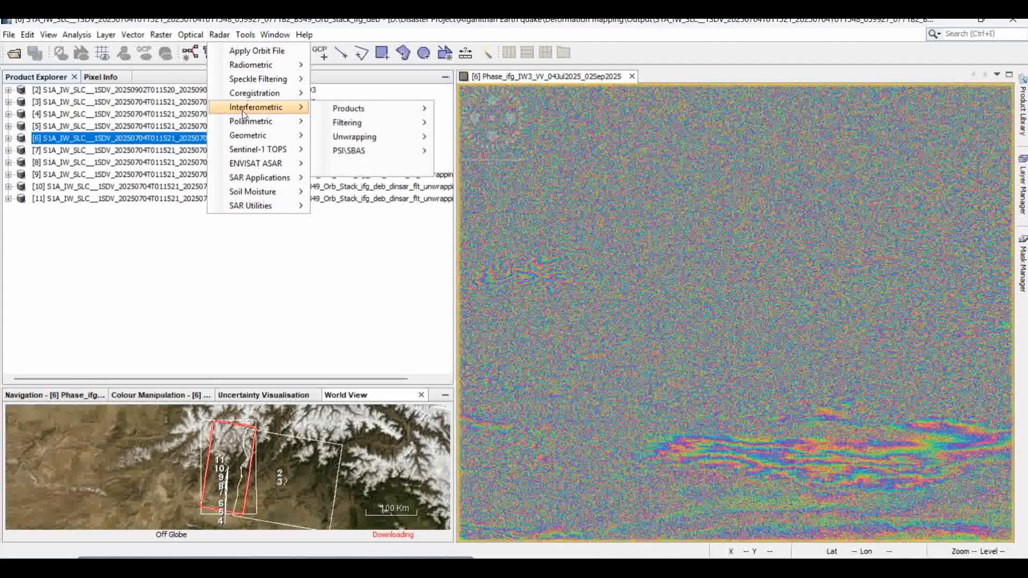
{"action": "mouse_move", "coordinate": [372, 112]}
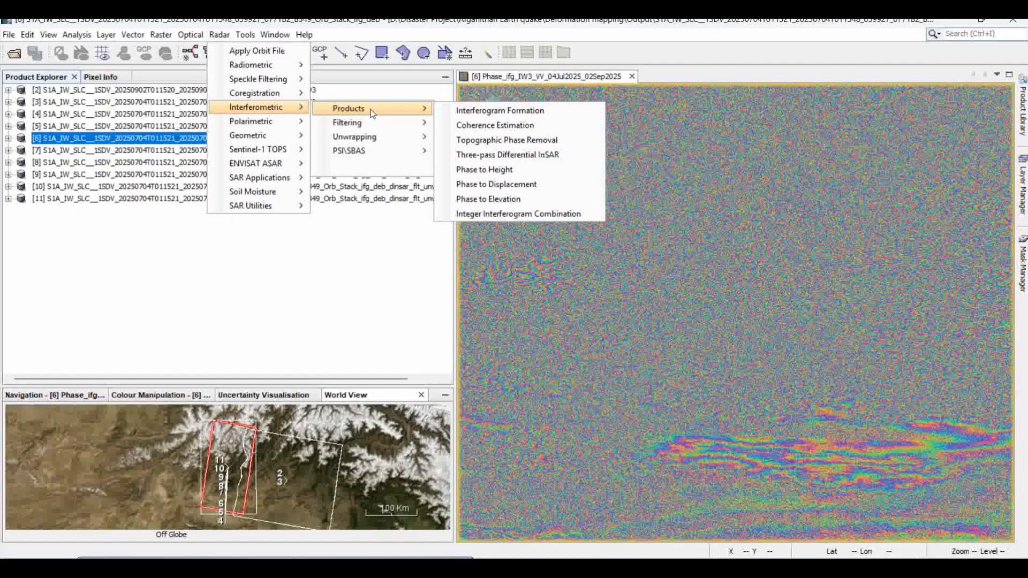
{"action": "left_click", "coordinate": [523, 146]}
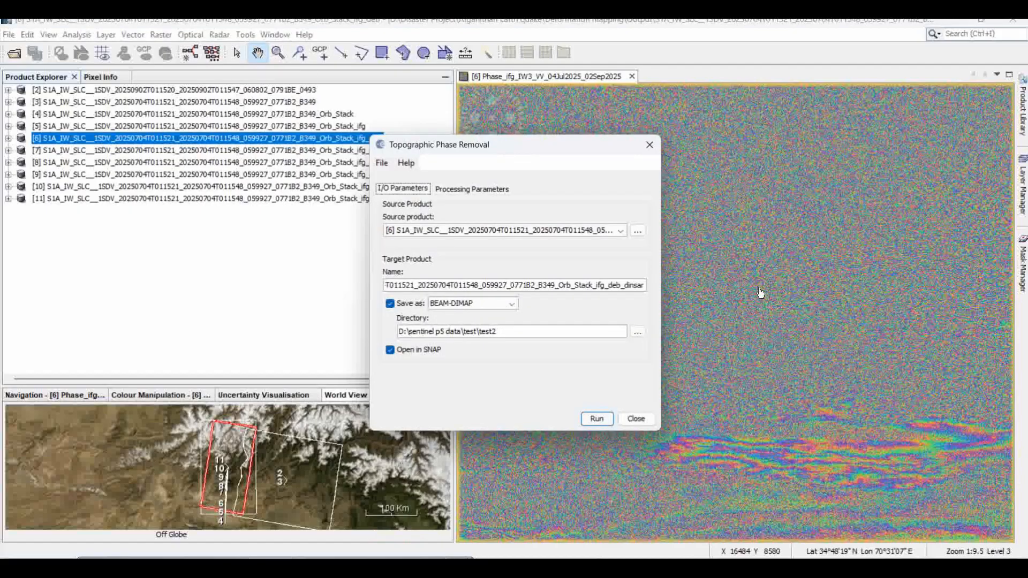
{"action": "left_click_drag", "start_coordinate": [660, 276], "coordinate": [877, 276]}
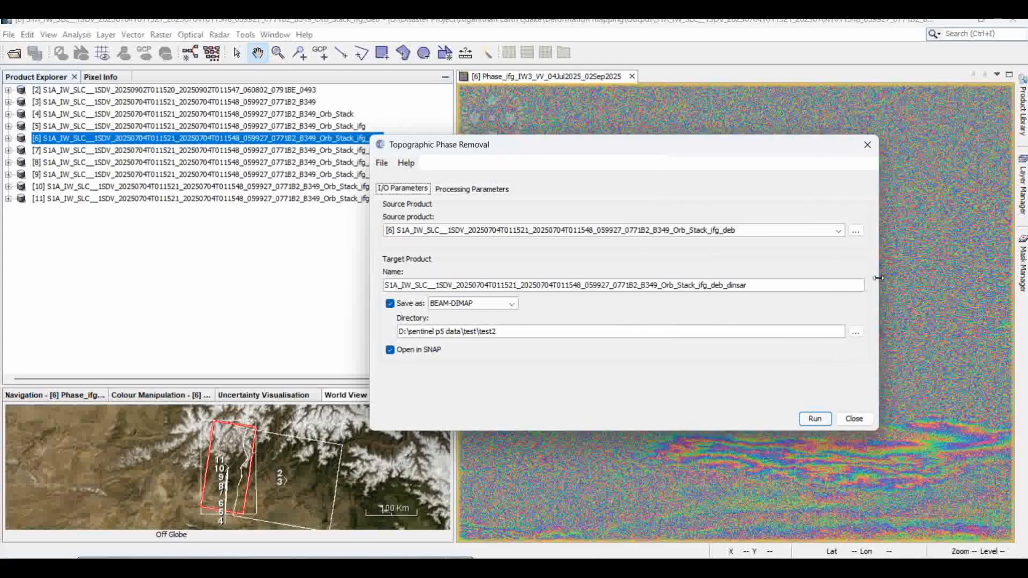
{"action": "left_click", "coordinate": [678, 231]}
{"action": "left_click", "coordinate": [679, 232]}
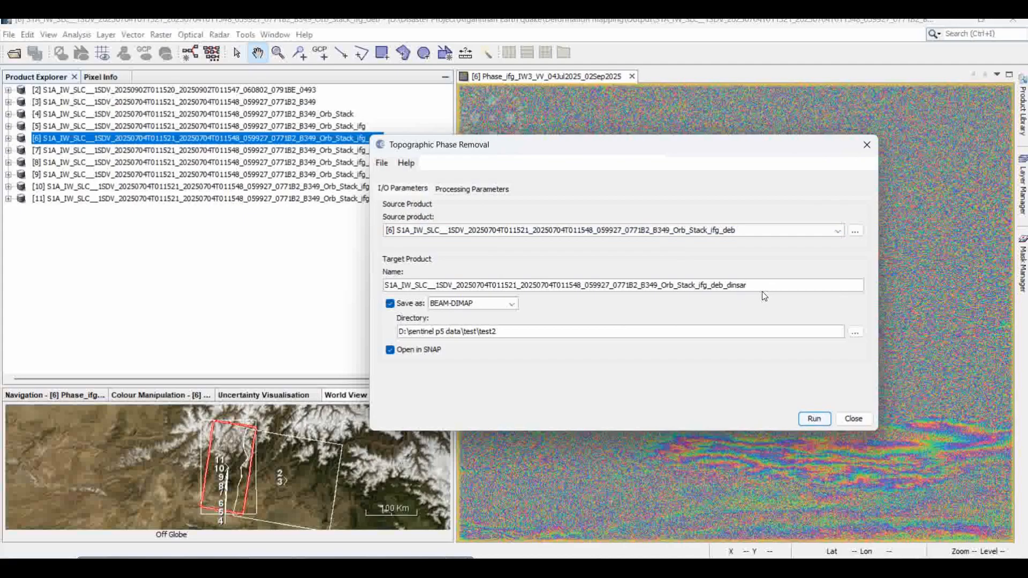
Step: Review the orbit interpolation, elevation model and output band parameters of Topographic Phase Removal, and close the dialog without running it
{"action": "left_click", "coordinate": [461, 191]}
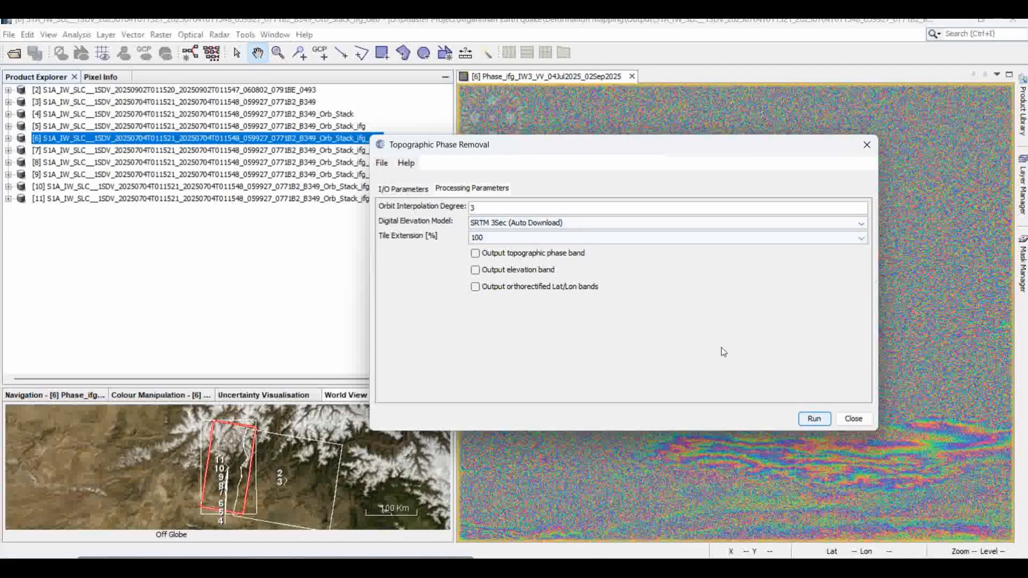
{"action": "left_click", "coordinate": [403, 189]}
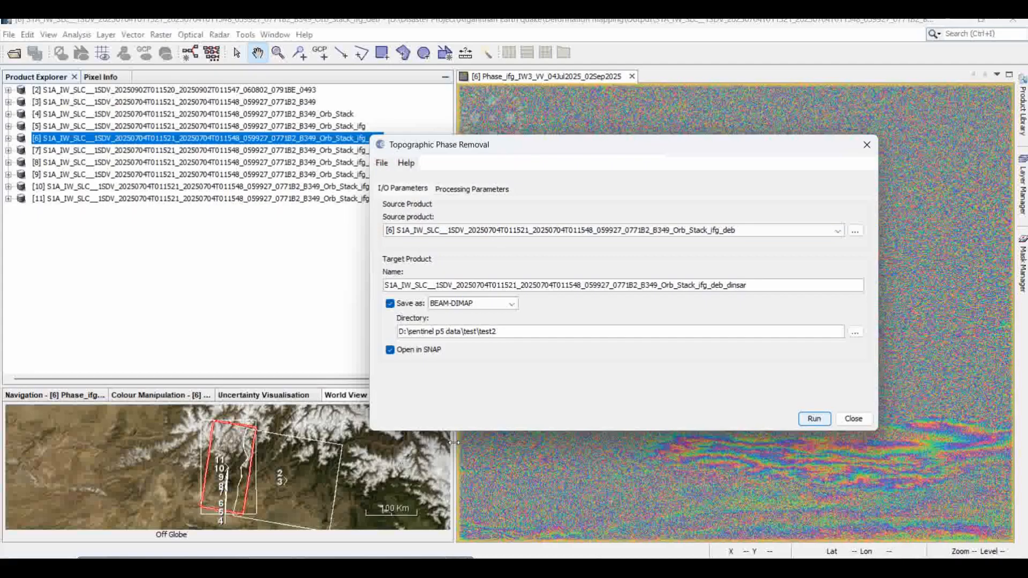
{"action": "left_click", "coordinate": [853, 418]}
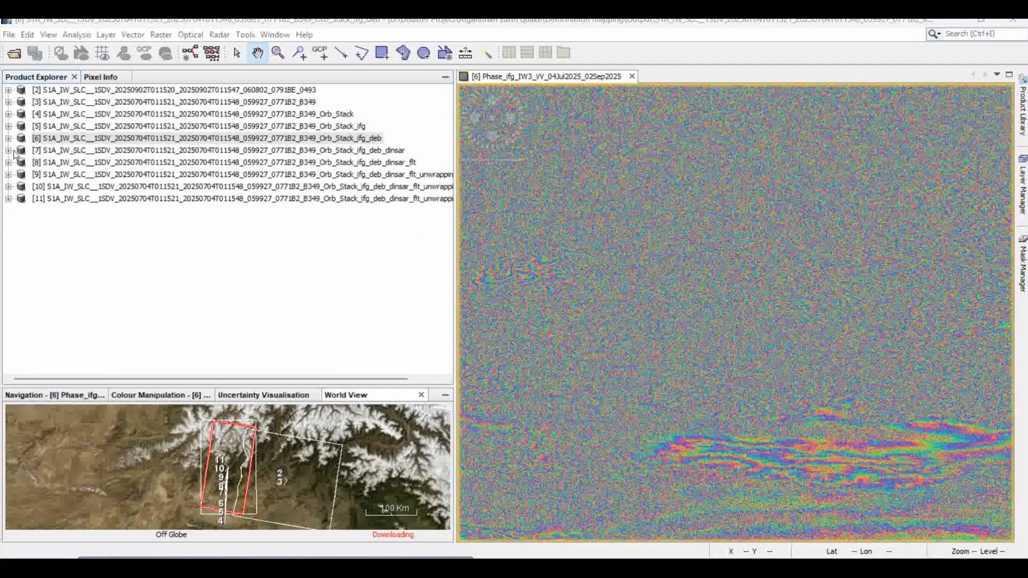
Step: Close the debursted phase view, open the Phase_ifg_srd_VV_04Jul2025_02Sep2025 band of product [7] and examine the fringes near the lower edge
{"action": "left_click", "coordinate": [60, 151]}
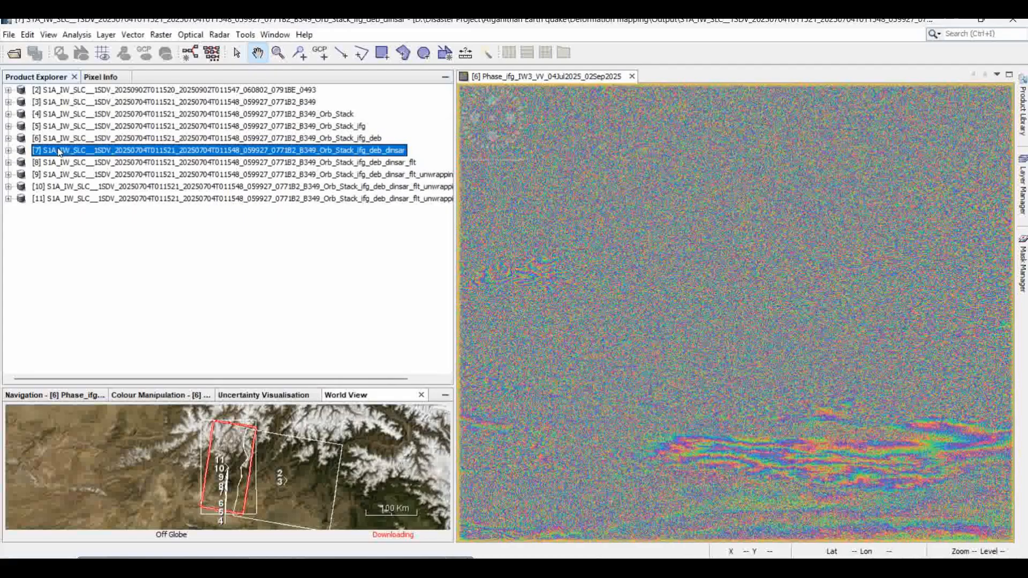
{"action": "left_click", "coordinate": [8, 151]}
{"action": "left_click", "coordinate": [21, 199]}
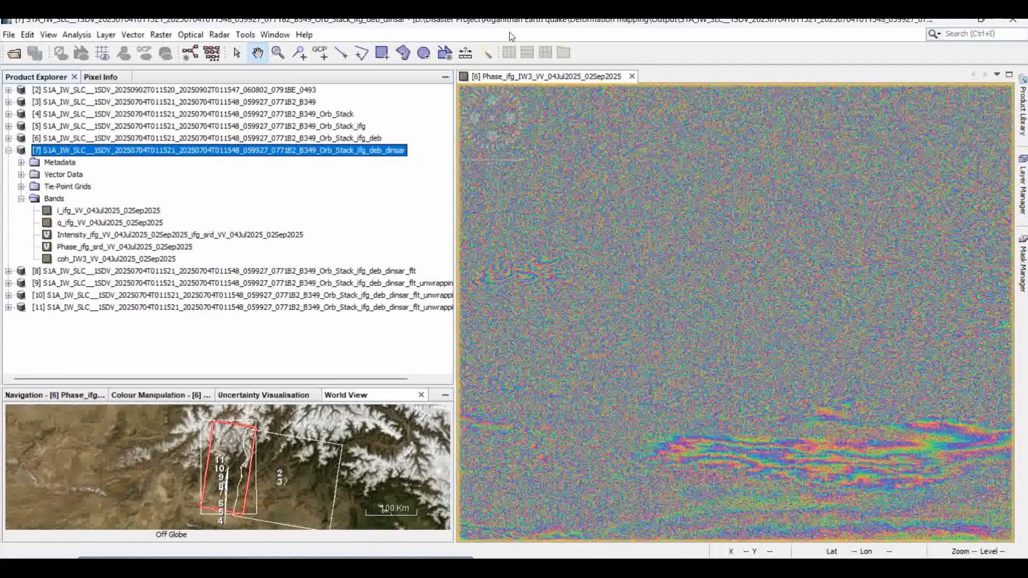
{"action": "left_click", "coordinate": [632, 77]}
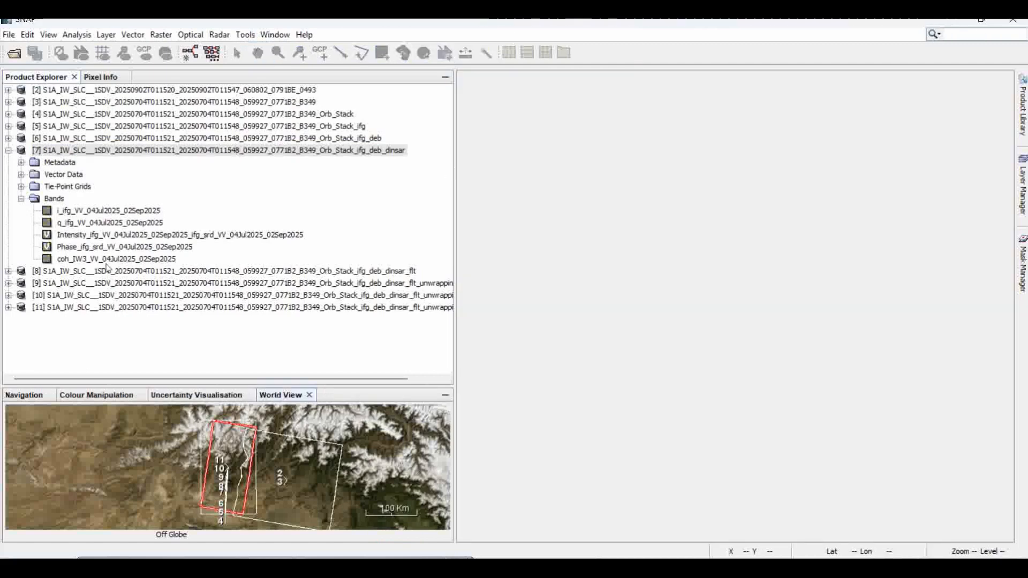
{"action": "double_click", "coordinate": [93, 248]}
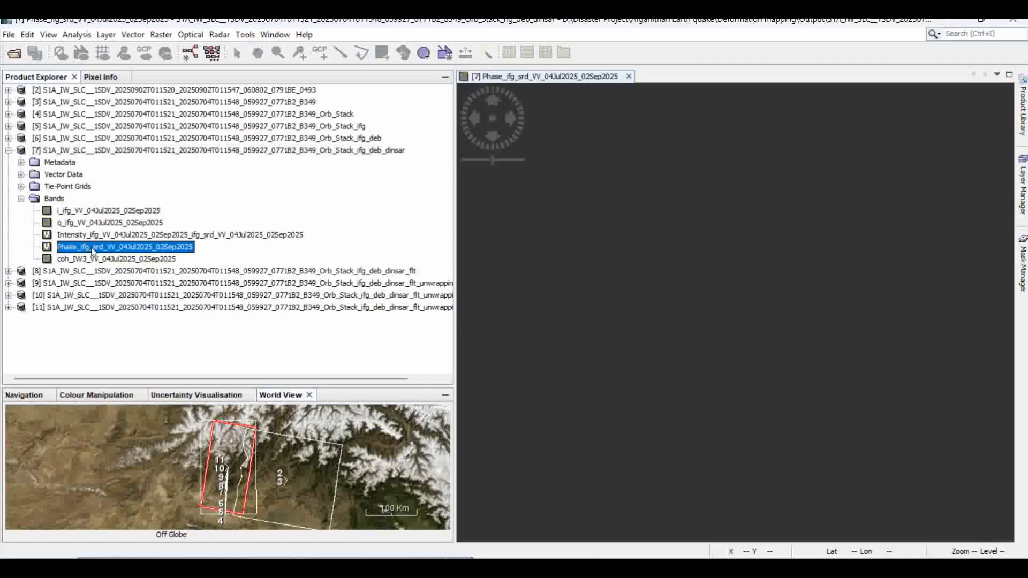
{"action": "scroll", "coordinate": [867, 415], "scroll_direction": "down", "scroll_amount": 1}
{"action": "scroll", "coordinate": [879, 420], "scroll_direction": "up", "scroll_amount": 3}
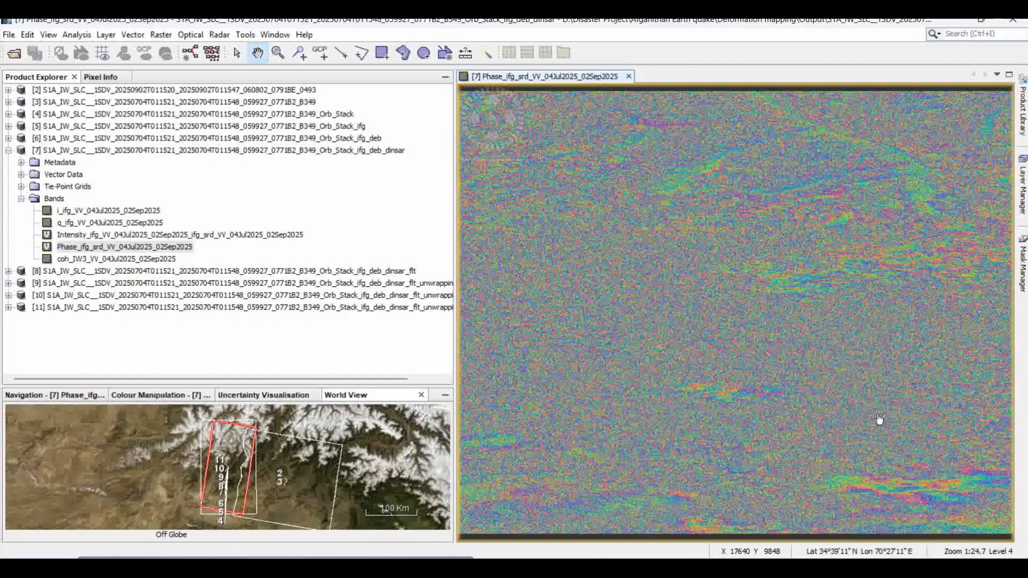
{"action": "left_click_drag", "start_coordinate": [879, 363], "coordinate": [792, 395]}
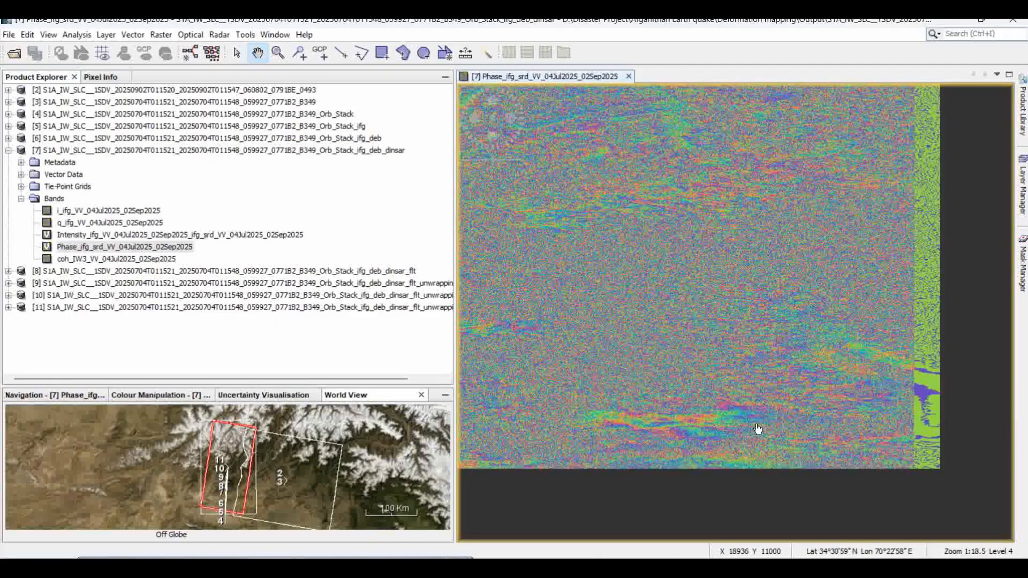
{"action": "scroll", "coordinate": [735, 432], "scroll_direction": "up", "scroll_amount": 1}
{"action": "scroll", "coordinate": [734, 432], "scroll_direction": "up", "scroll_amount": 2}
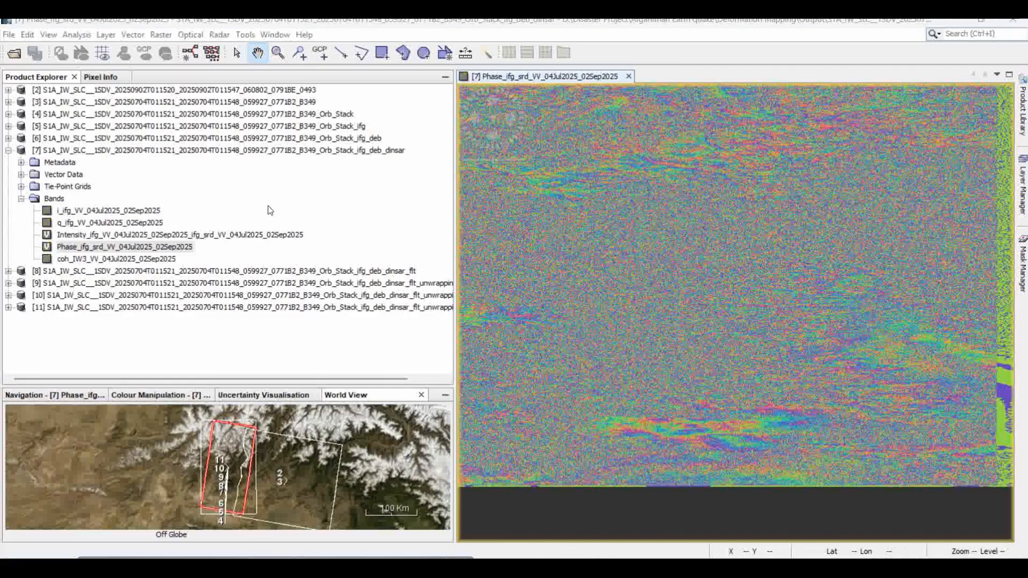
Step: View the coh_IW3_VV_04Jul2025_02Sep2025 coherence band of product [7], then close its view and collapse the product
{"action": "double_click", "coordinate": [113, 259]}
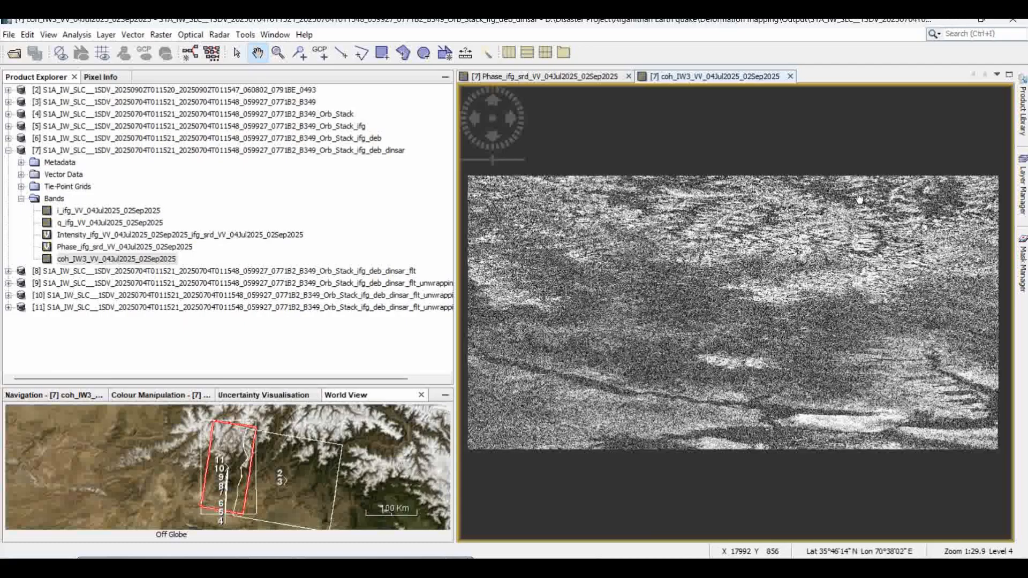
{"action": "left_click", "coordinate": [790, 77]}
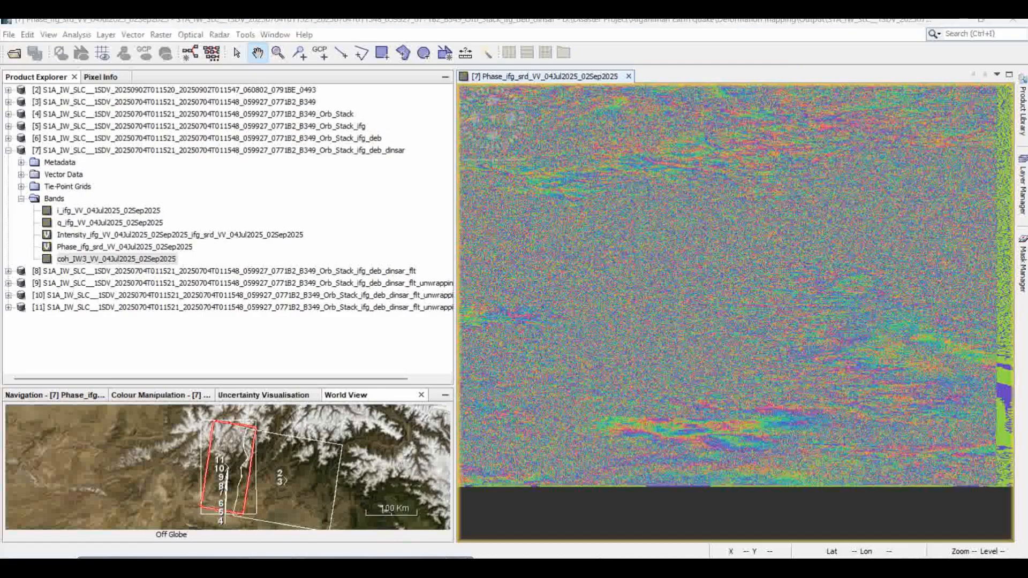
{"action": "left_click", "coordinate": [21, 199]}
{"action": "left_click", "coordinate": [8, 150]}
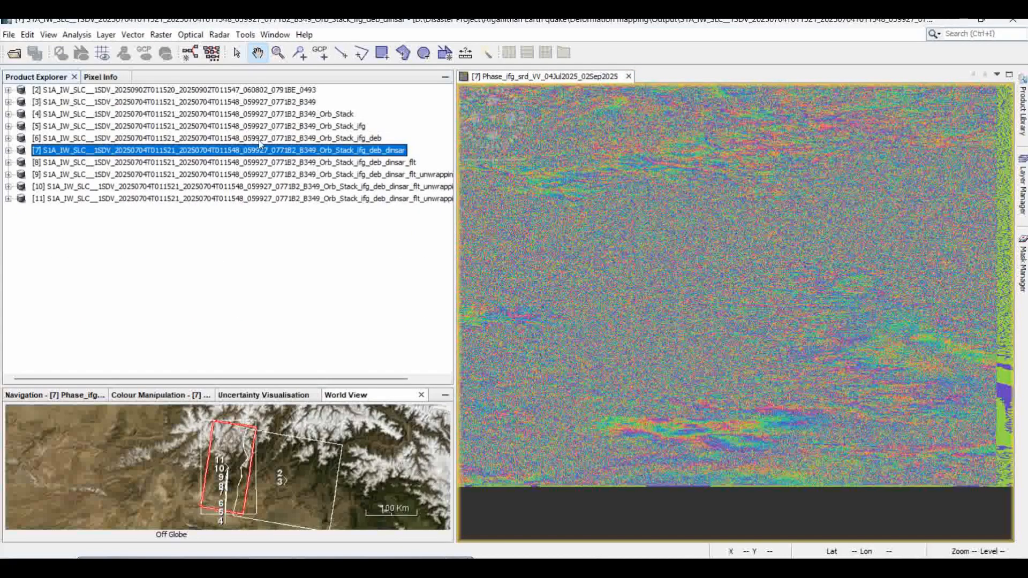
Step: Start Goldstein Phase Filtering with product [7], the Orb_Stack_ifg_deb_dinsar stack, as source, and widen its dialog to show the full product names
{"action": "left_click", "coordinate": [225, 36]}
{"action": "mouse_move", "coordinate": [268, 108]}
{"action": "mouse_move", "coordinate": [347, 125]}
{"action": "mouse_move", "coordinate": [470, 127]}
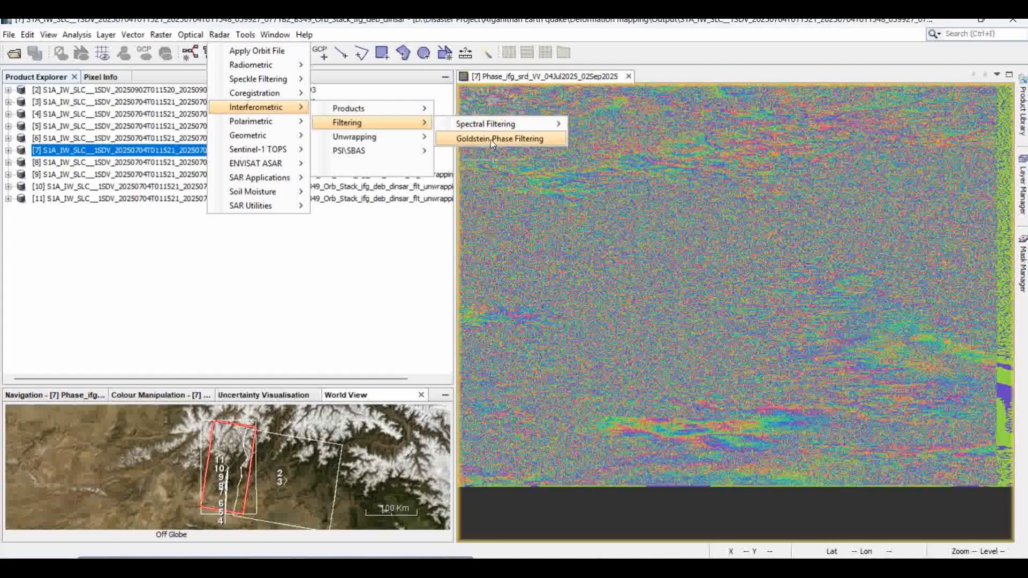
{"action": "left_click", "coordinate": [491, 140]}
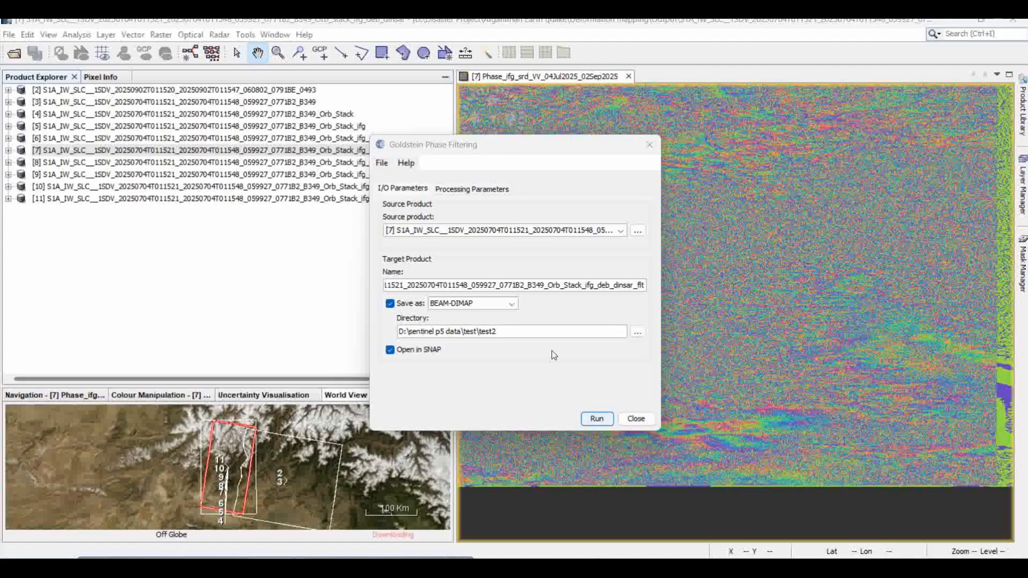
{"action": "left_click_drag", "start_coordinate": [659, 283], "coordinate": [897, 283]}
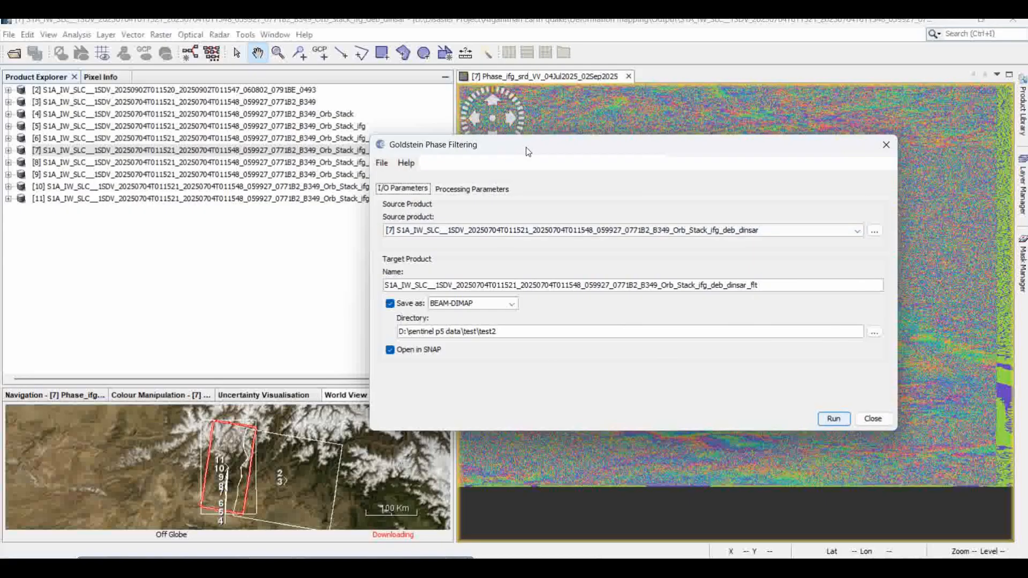
{"action": "left_click_drag", "start_coordinate": [523, 149], "coordinate": [573, 152]}
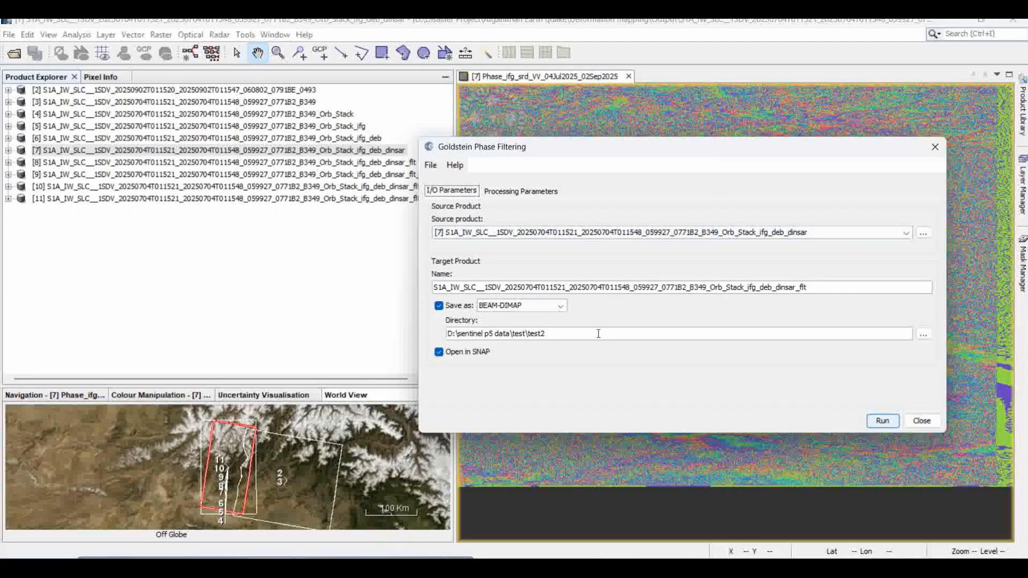
Step: Review the filter exponent, FFT size, window size and coherence mask parameters of Goldstein Phase Filtering, and close the dialog without running it
{"action": "left_click", "coordinate": [516, 191]}
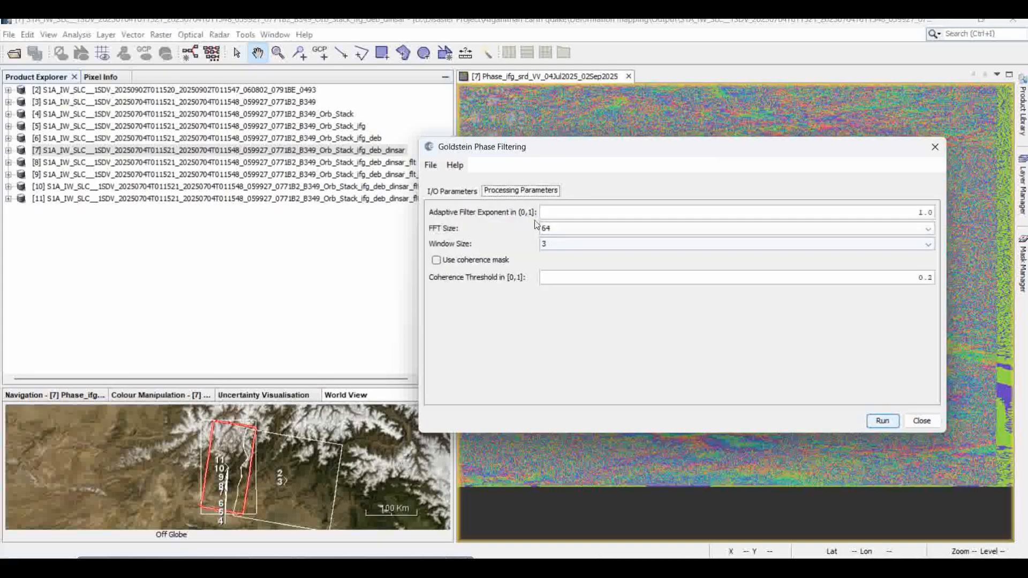
{"action": "left_click", "coordinate": [454, 191]}
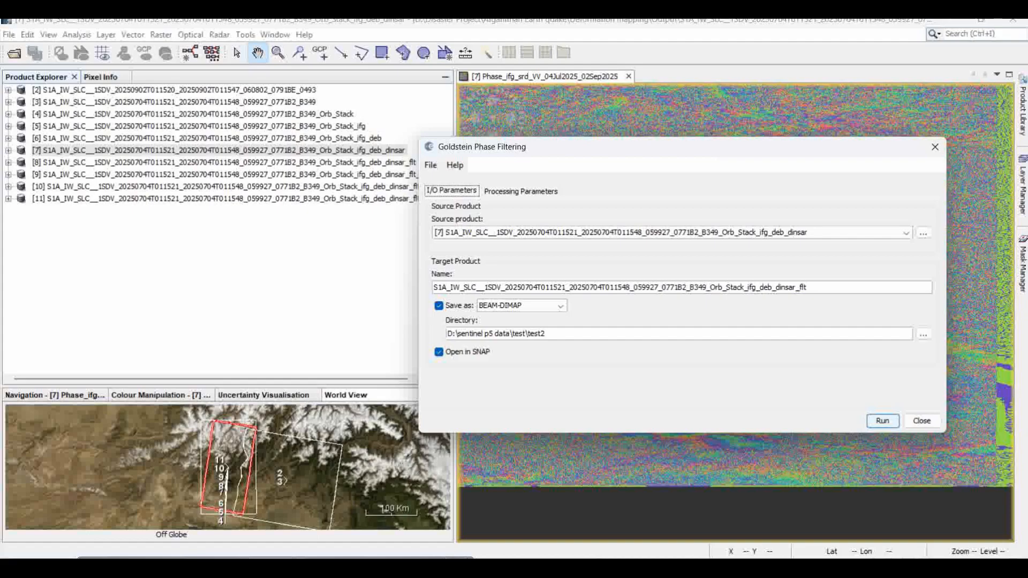
{"action": "key", "text": "Escape"}
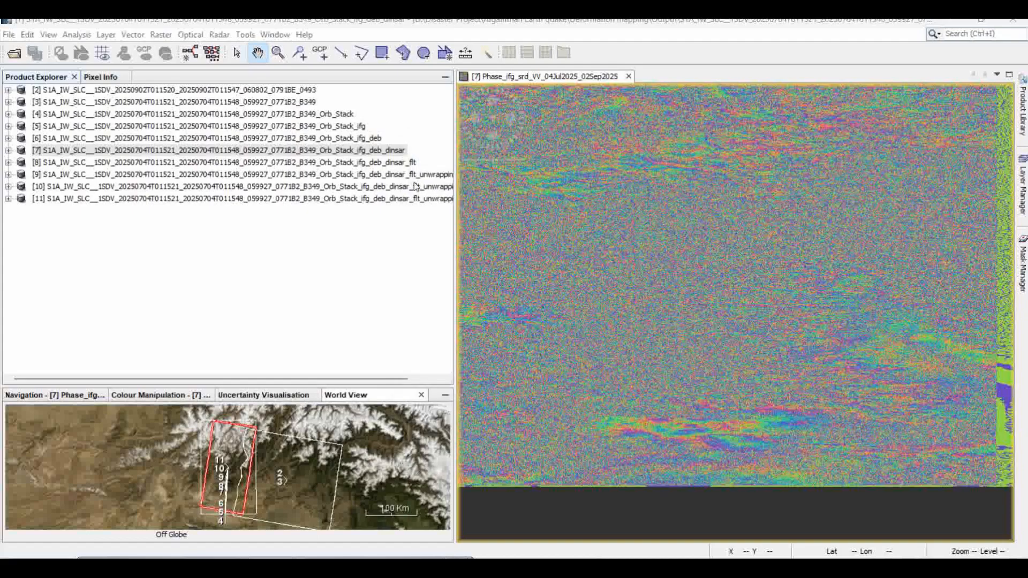
Step: Open the Phase_ifg_VV_04Jul2025_02Sep2025 band of product [8], the filtered Orb_Stack_ifg_deb_dinsar_flt, and examine the fringes near the image's lower edge
{"action": "left_click", "coordinate": [9, 163]}
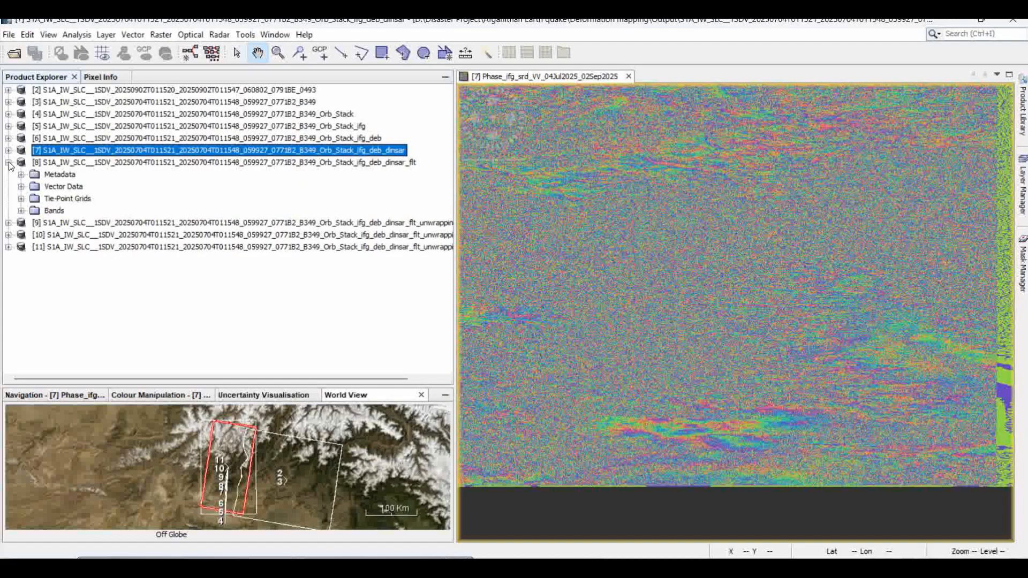
{"action": "left_click", "coordinate": [21, 211]}
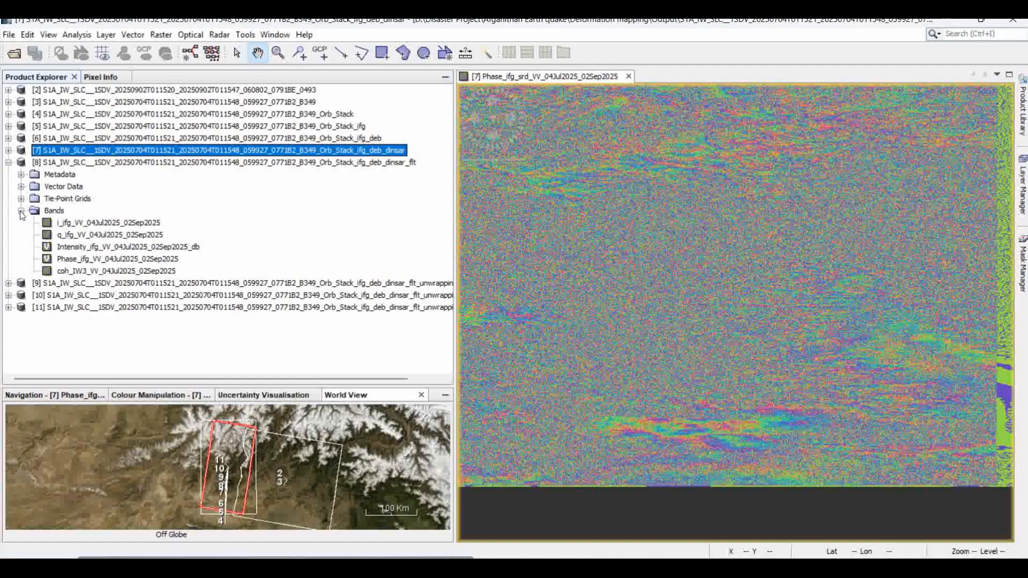
{"action": "double_click", "coordinate": [110, 259]}
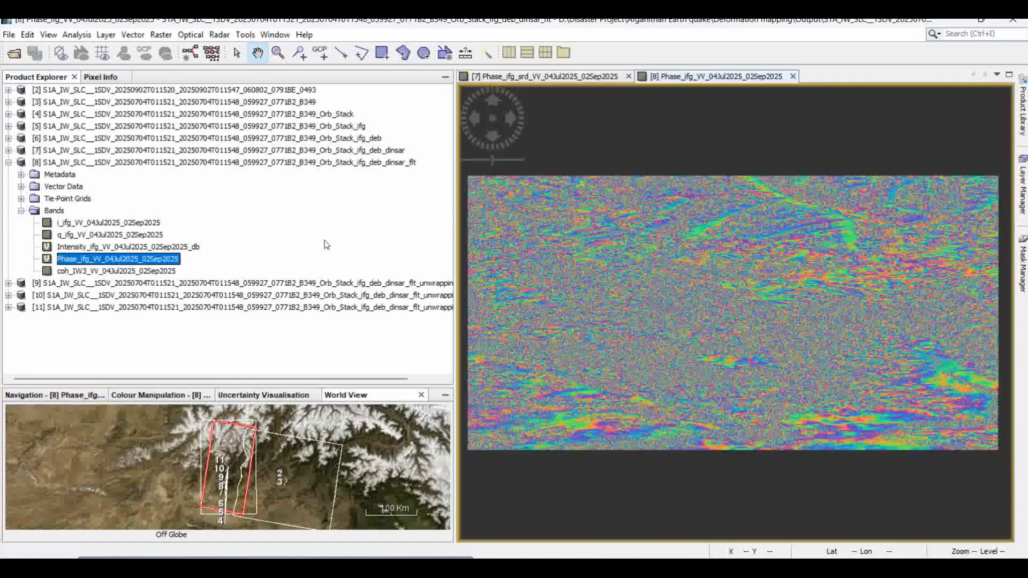
{"action": "scroll", "coordinate": [897, 442], "scroll_direction": "up", "scroll_amount": 3}
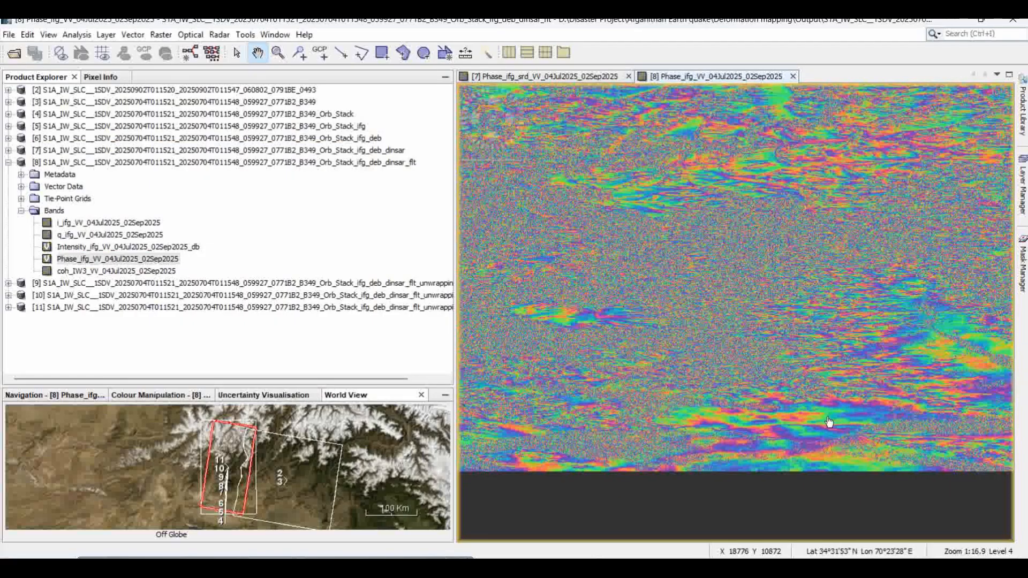
{"action": "scroll", "coordinate": [830, 422], "scroll_direction": "up", "scroll_amount": 2}
{"action": "left_click_drag", "start_coordinate": [779, 389], "coordinate": [822, 403]}
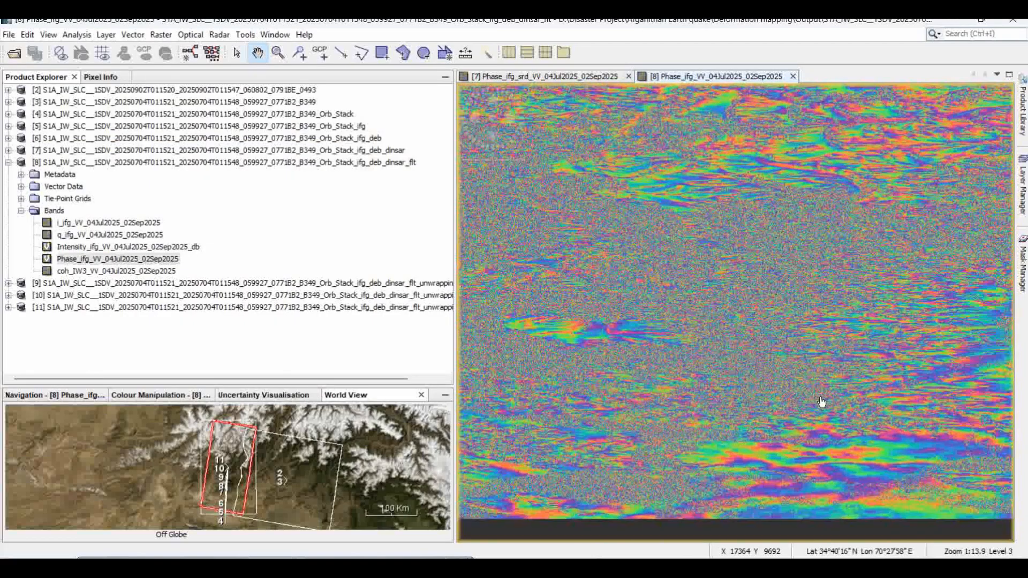
Step: View the coh_IW3_VV_04Jul2025_02Sep2025 coherence band of product [8], examine it up close and close its view
{"action": "double_click", "coordinate": [104, 272]}
{"action": "scroll", "coordinate": [723, 353], "scroll_direction": "up", "scroll_amount": 1}
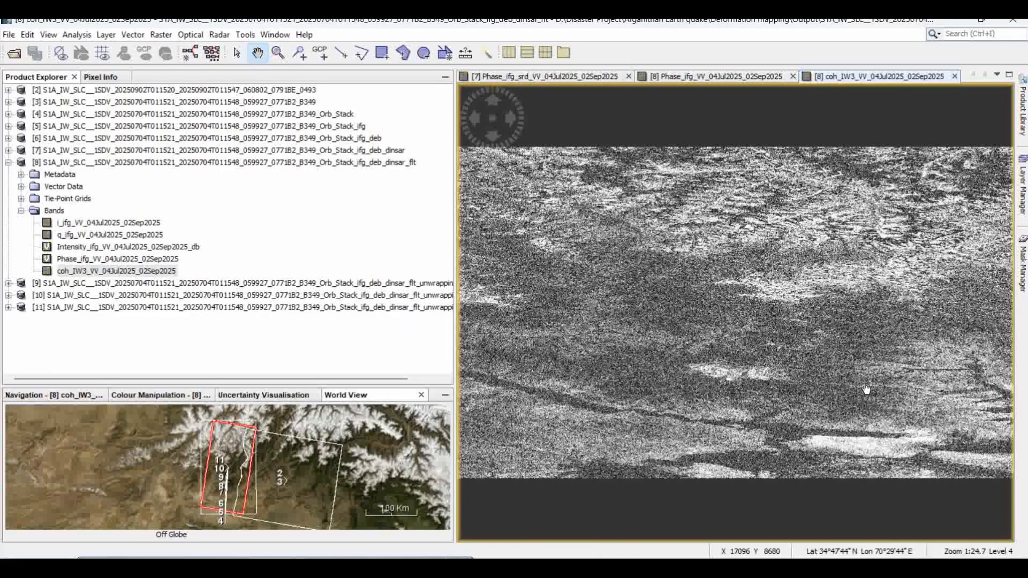
{"action": "scroll", "coordinate": [866, 388], "scroll_direction": "up", "scroll_amount": 1}
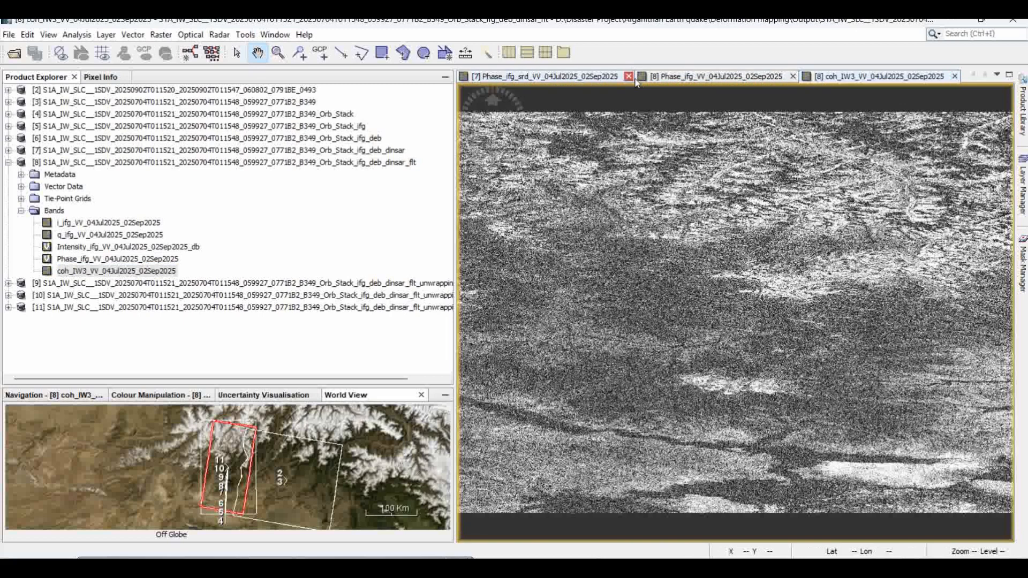
{"action": "left_click", "coordinate": [956, 77]}
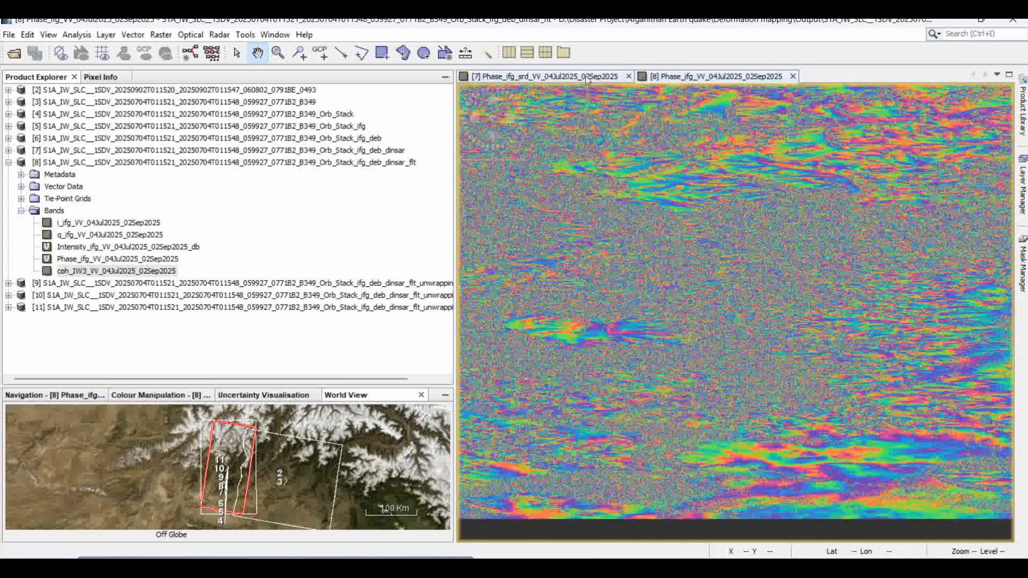
Step: Compare the unfiltered phase view of product [7] with the Goldstein-filtered phase view of product [8] by alternating between them
{"action": "left_click", "coordinate": [589, 80]}
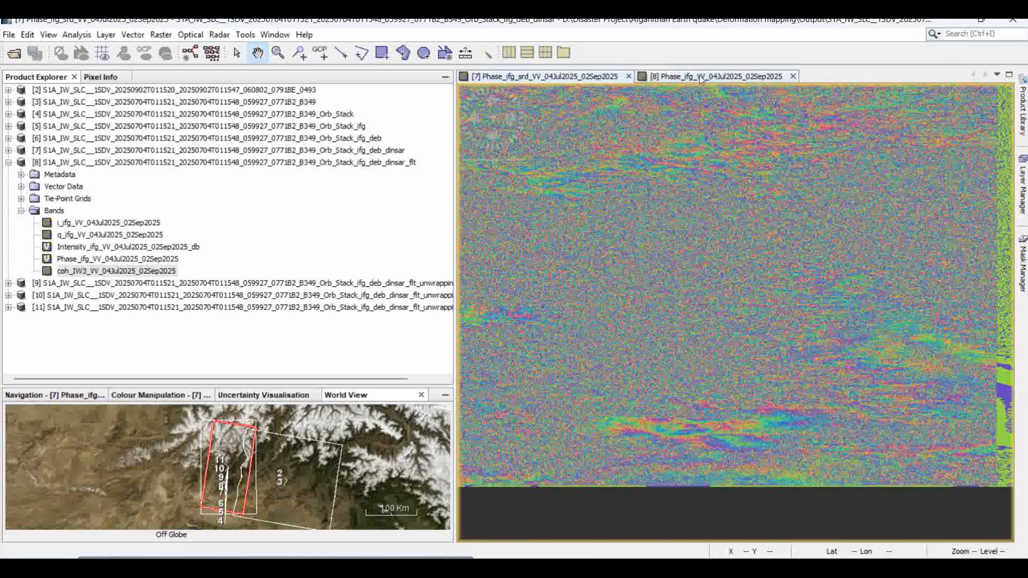
{"action": "left_click", "coordinate": [718, 77]}
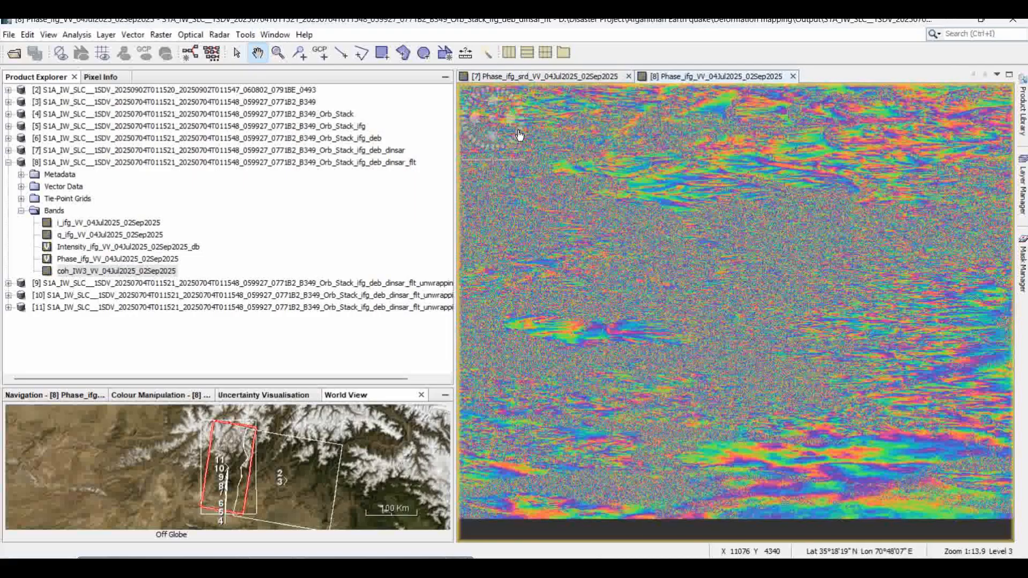
{"action": "left_click", "coordinate": [541, 78]}
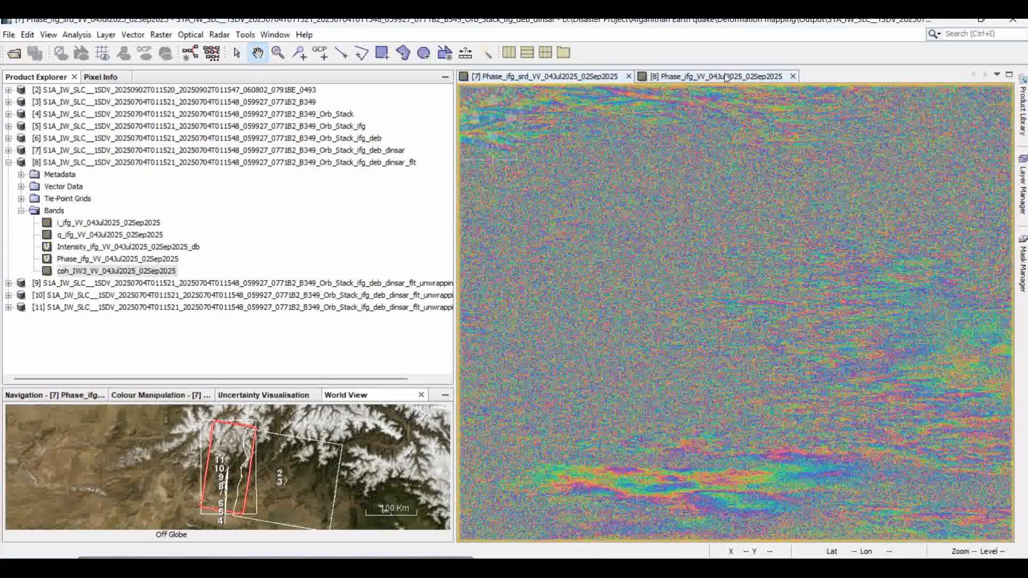
{"action": "left_click", "coordinate": [717, 76]}
{"action": "left_click", "coordinate": [529, 77]}
{"action": "left_click", "coordinate": [730, 78]}
{"action": "left_click", "coordinate": [528, 79]}
{"action": "left_click", "coordinate": [672, 78]}
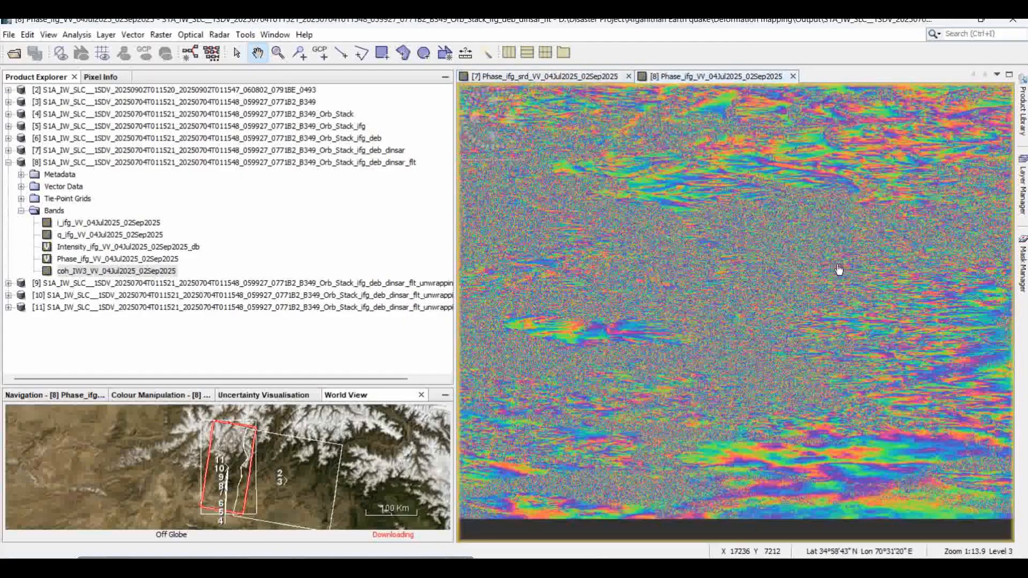
Step: Close both phase views and collapse the Bands folder and product [8] in the product list
{"action": "left_click", "coordinate": [793, 76]}
{"action": "left_click", "coordinate": [628, 76]}
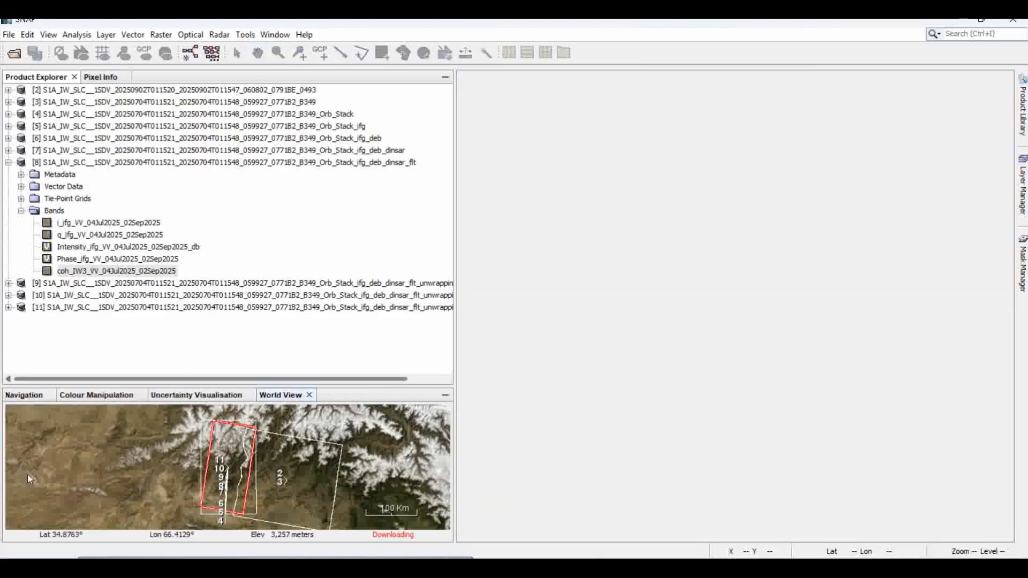
{"action": "left_click", "coordinate": [21, 210]}
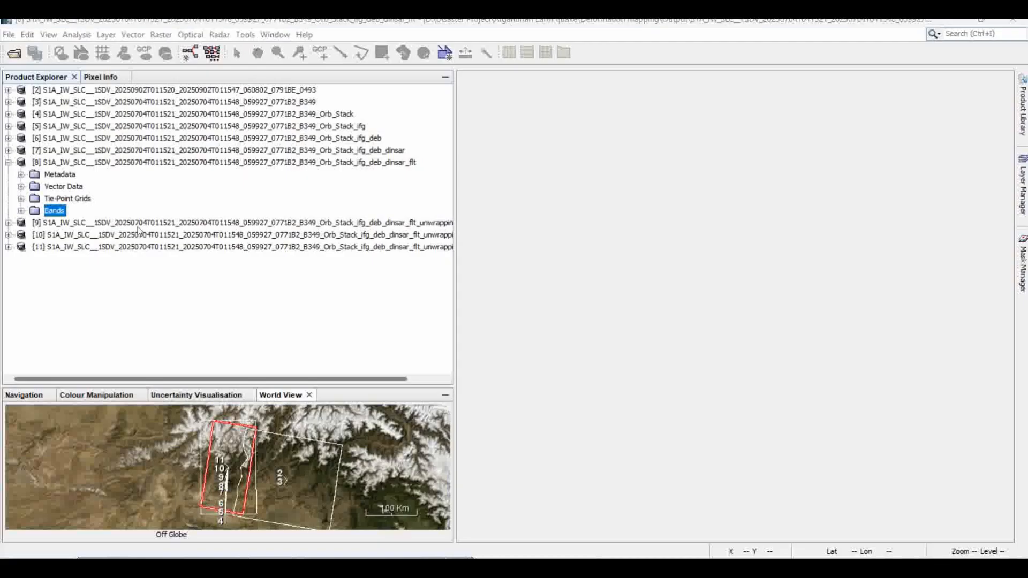
{"action": "left_click", "coordinate": [8, 163]}
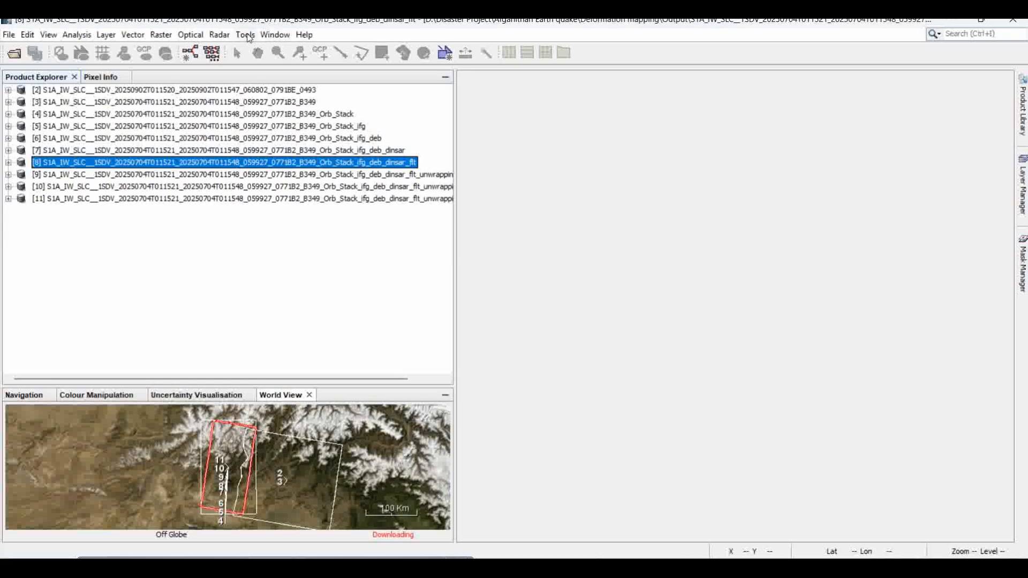
Step: Start Snaphu Export for product [8], the filtered Orb_Stack_ifg_deb_dinsar_flt, and reposition its dialog
{"action": "left_click", "coordinate": [220, 36]}
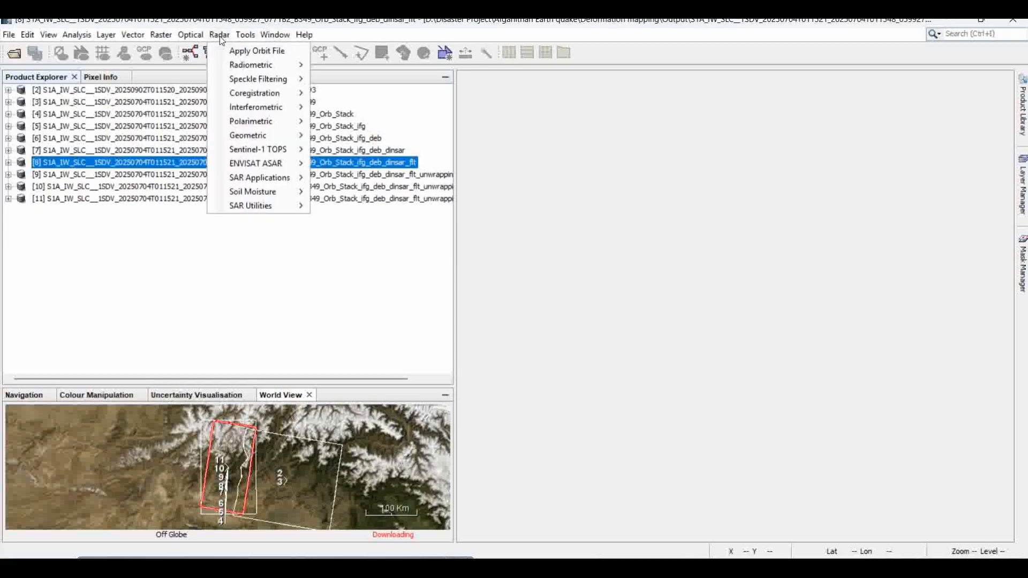
{"action": "mouse_move", "coordinate": [245, 35]}
{"action": "mouse_move", "coordinate": [257, 107]}
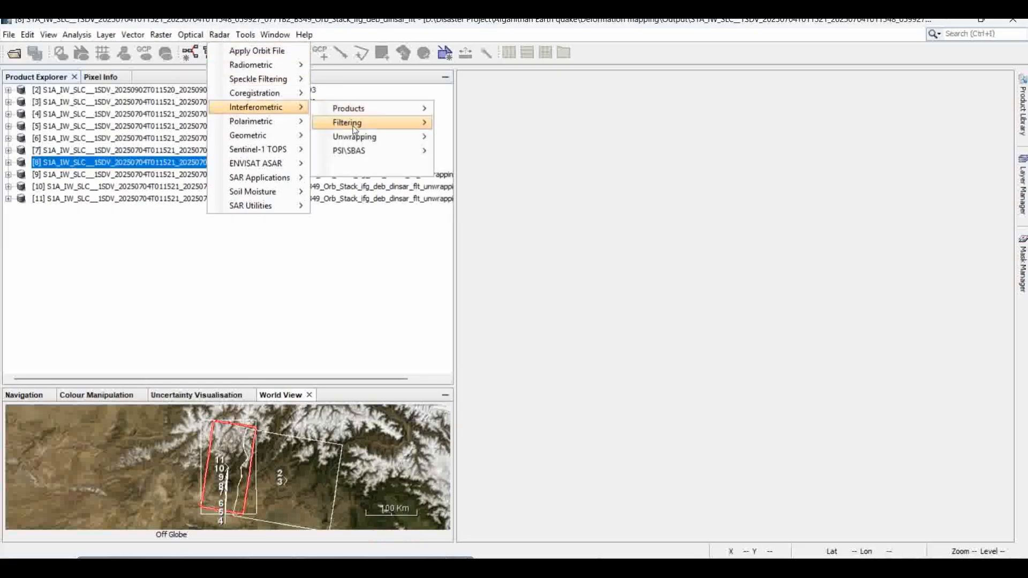
{"action": "mouse_move", "coordinate": [373, 140]}
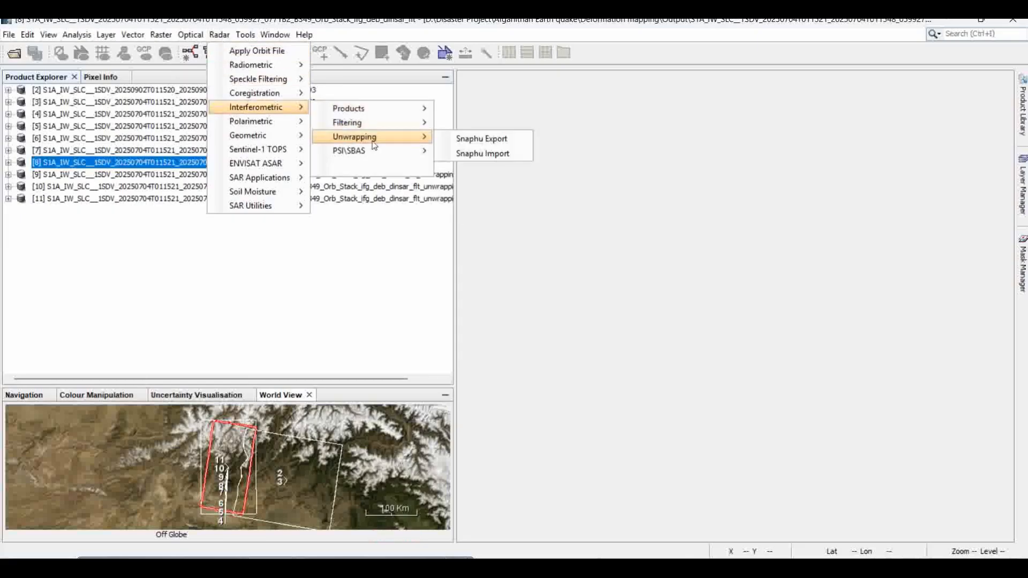
{"action": "left_click", "coordinate": [496, 141]}
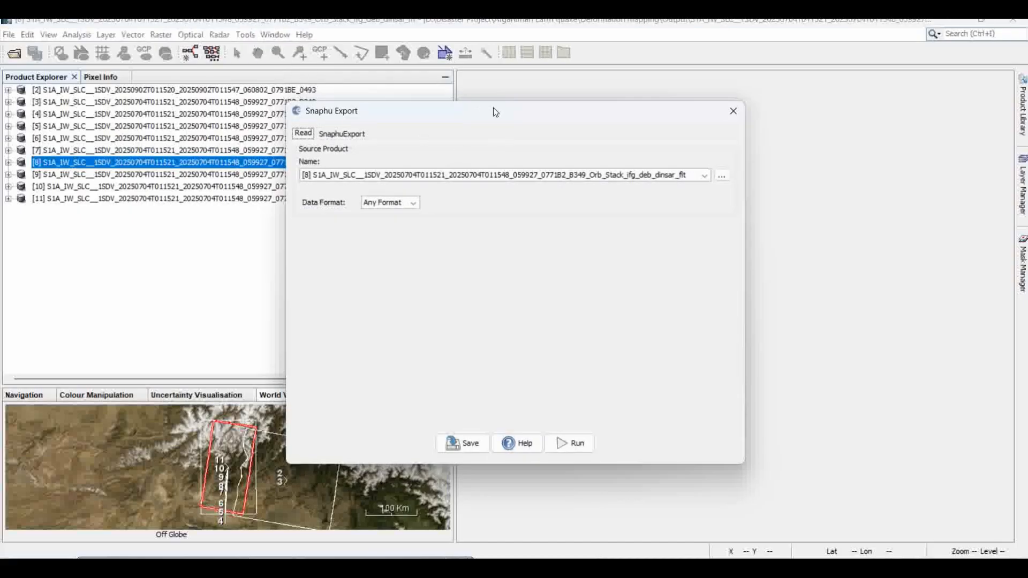
{"action": "left_click_drag", "start_coordinate": [493, 107], "coordinate": [479, 121]}
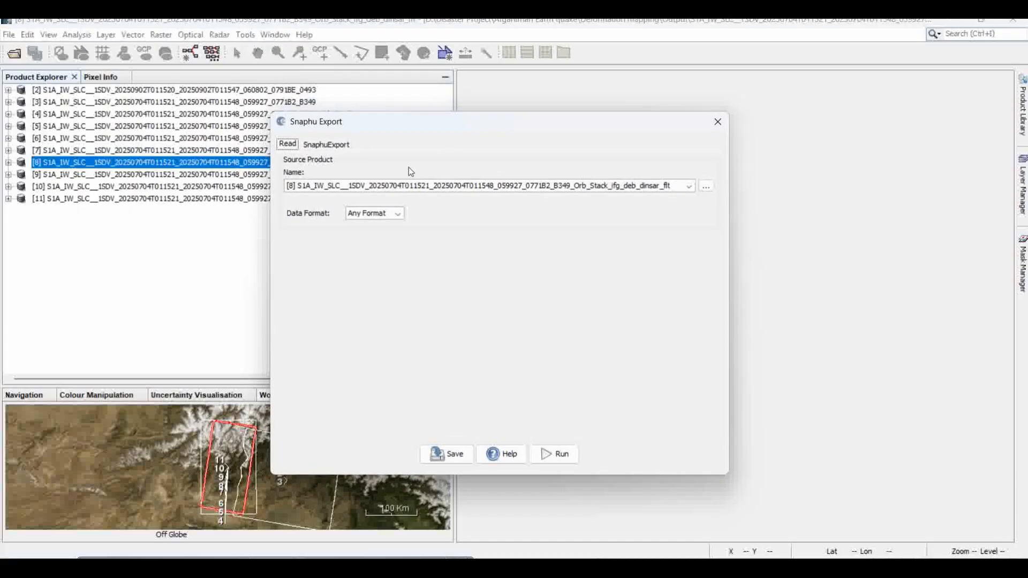
{"action": "left_click_drag", "start_coordinate": [490, 120], "coordinate": [509, 120]}
Step: Widen the Snaphu Export dialog and check the source product choices, keeping product [8], Orb_Stack_ifg_deb_dinsar_flt
{"action": "left_click", "coordinate": [346, 144]}
{"action": "left_click", "coordinate": [307, 144]}
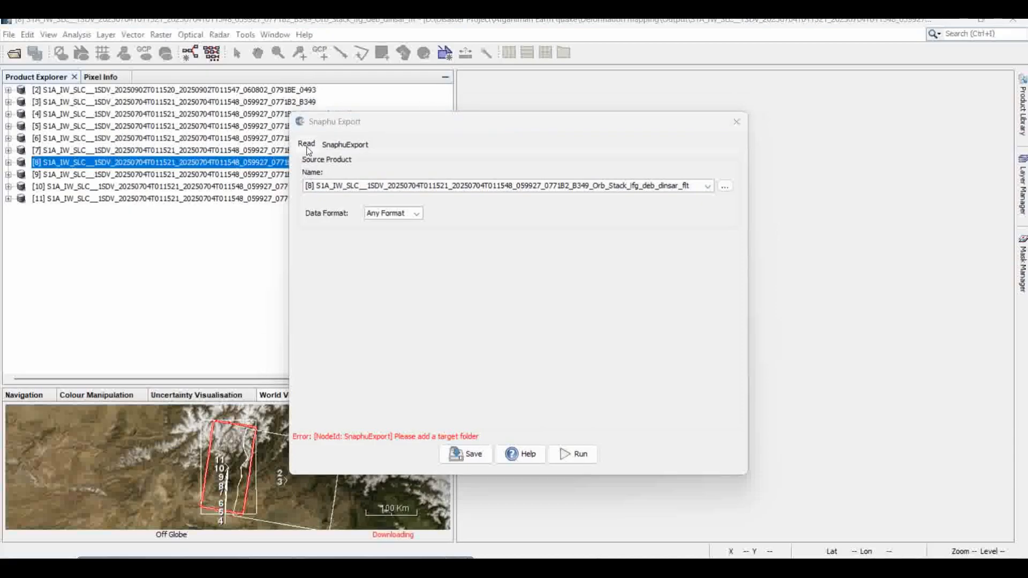
{"action": "left_click", "coordinate": [699, 188]}
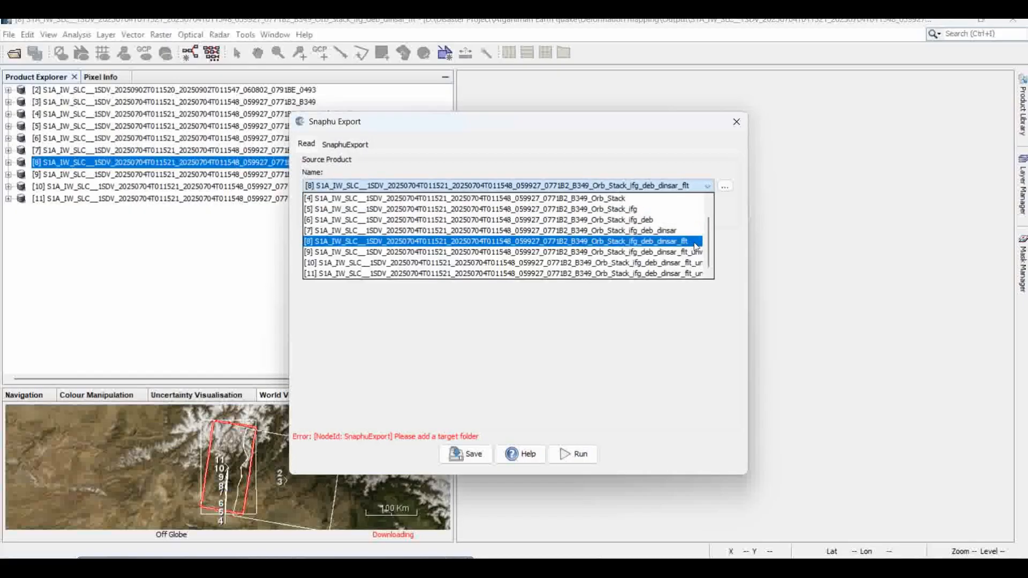
{"action": "left_click_drag", "start_coordinate": [747, 245], "coordinate": [836, 246]}
{"action": "left_click", "coordinate": [712, 186]}
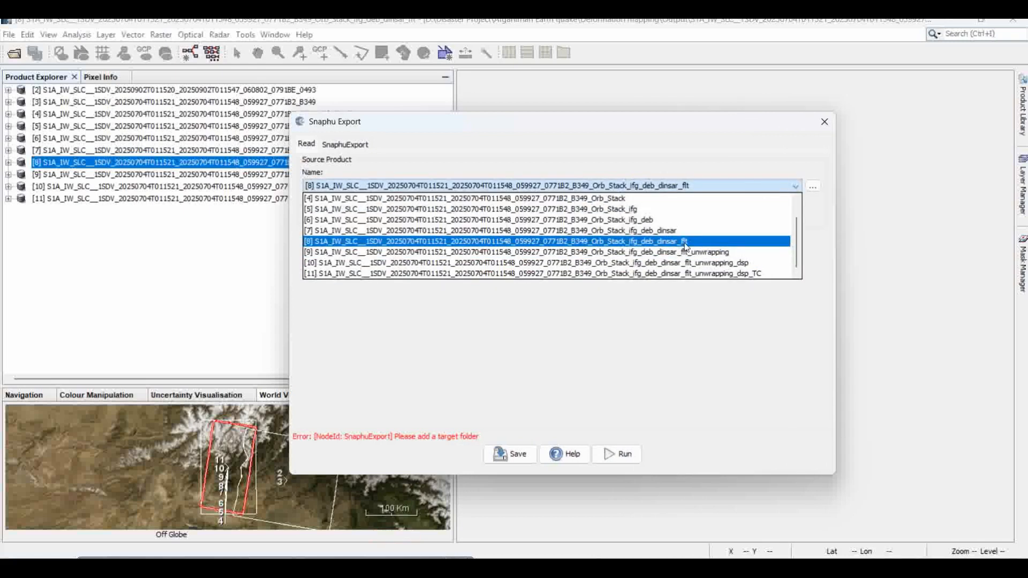
{"action": "left_click", "coordinate": [562, 128]}
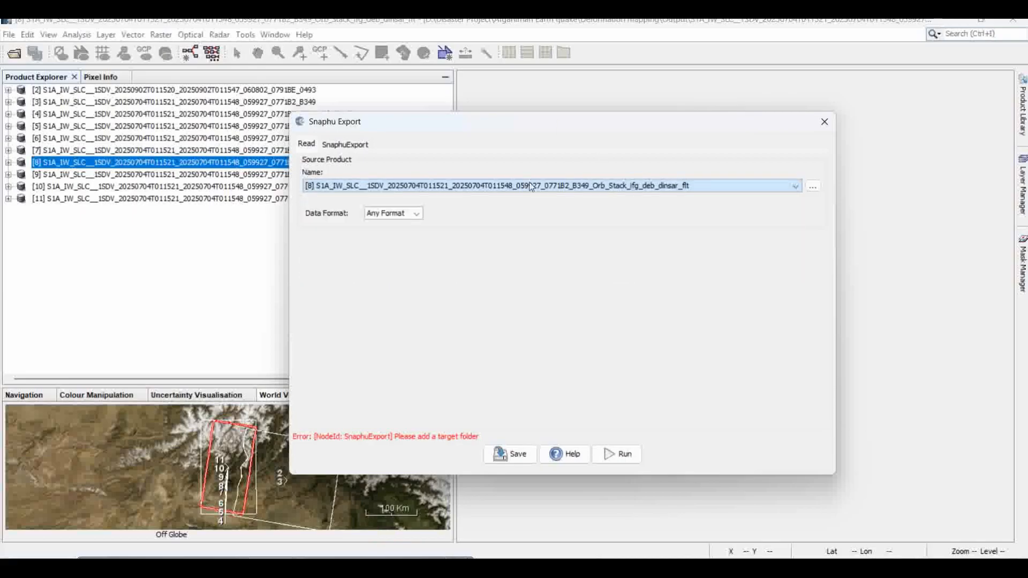
Step: Review the SnaphuExport parameters and browse to Output\SNAPHU for the target folder, then close the dialogs without exporting
{"action": "left_click", "coordinate": [344, 146]}
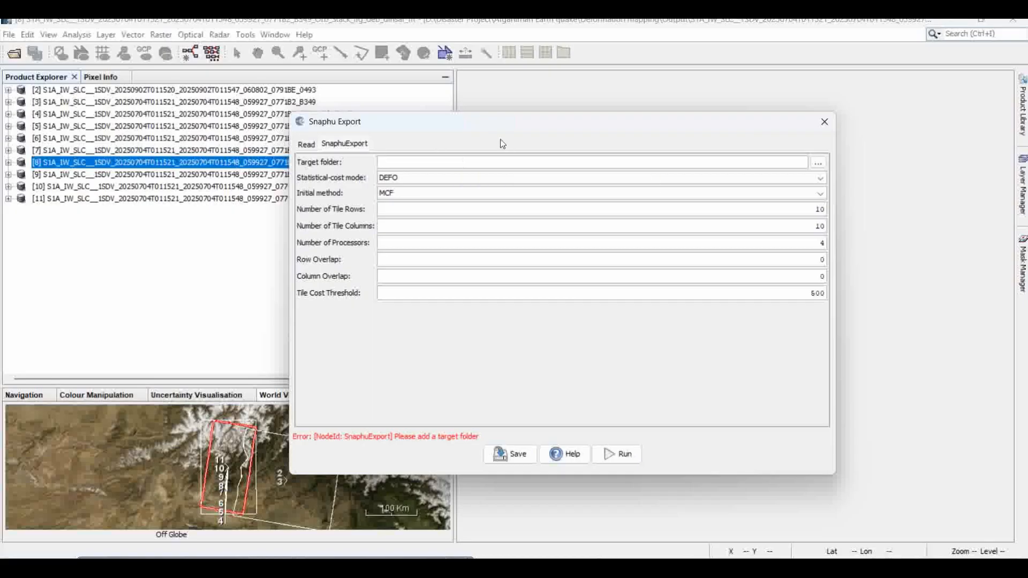
{"action": "left_click", "coordinate": [818, 162]}
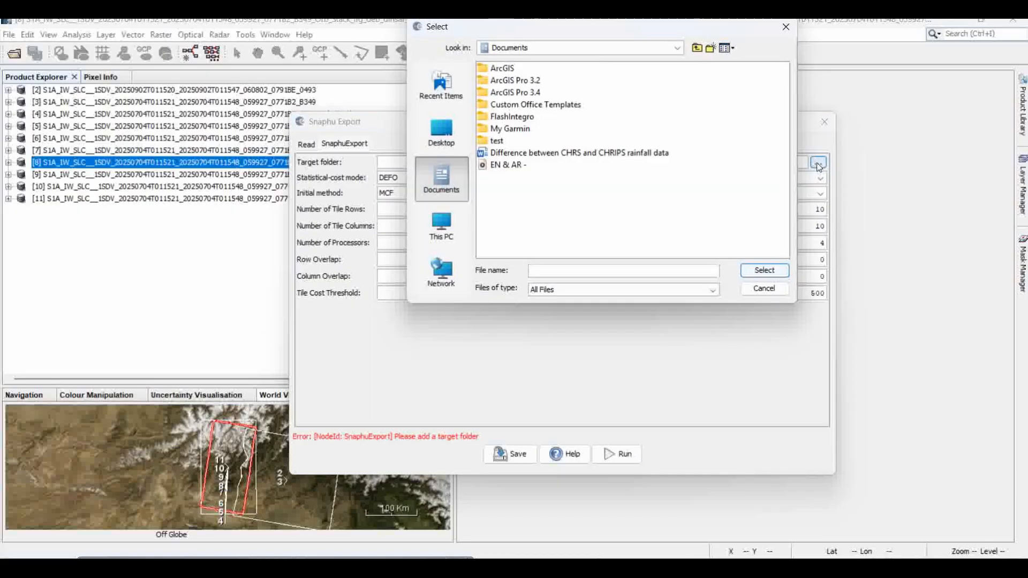
{"action": "left_click", "coordinate": [422, 263]}
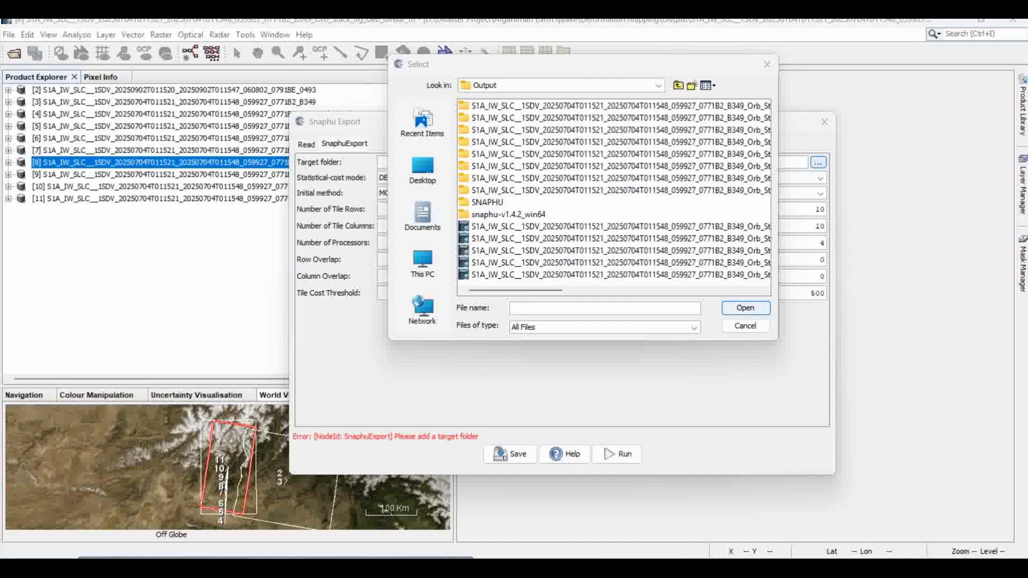
{"action": "left_click_drag", "start_coordinate": [508, 64], "coordinate": [651, 121]}
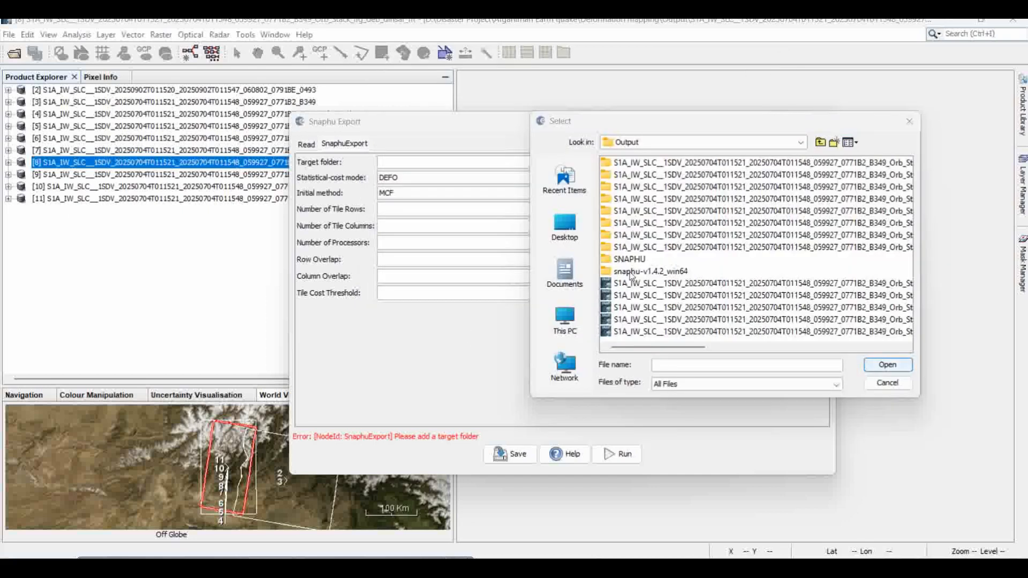
{"action": "left_click", "coordinate": [642, 261]}
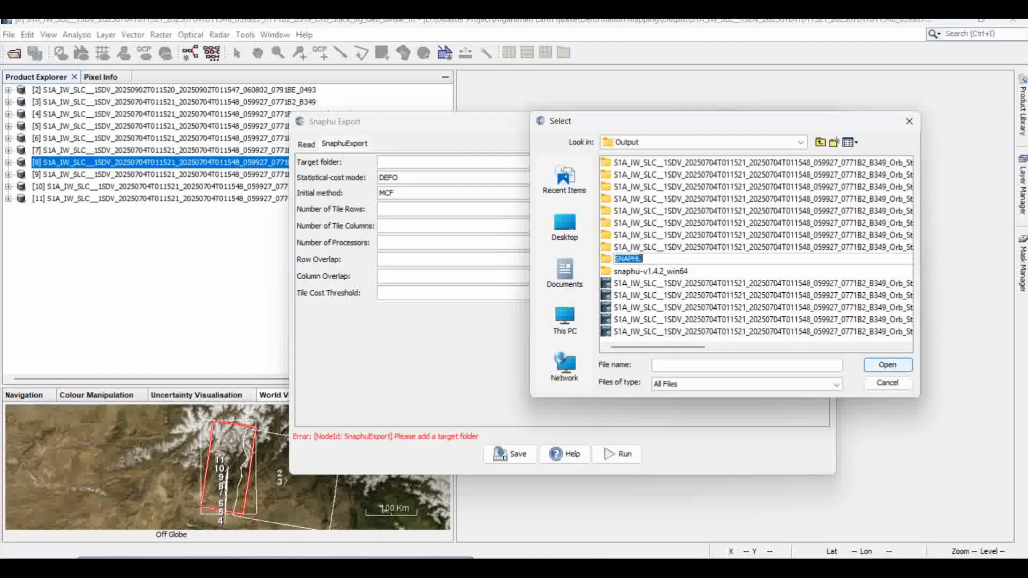
{"action": "double_click", "coordinate": [611, 260]}
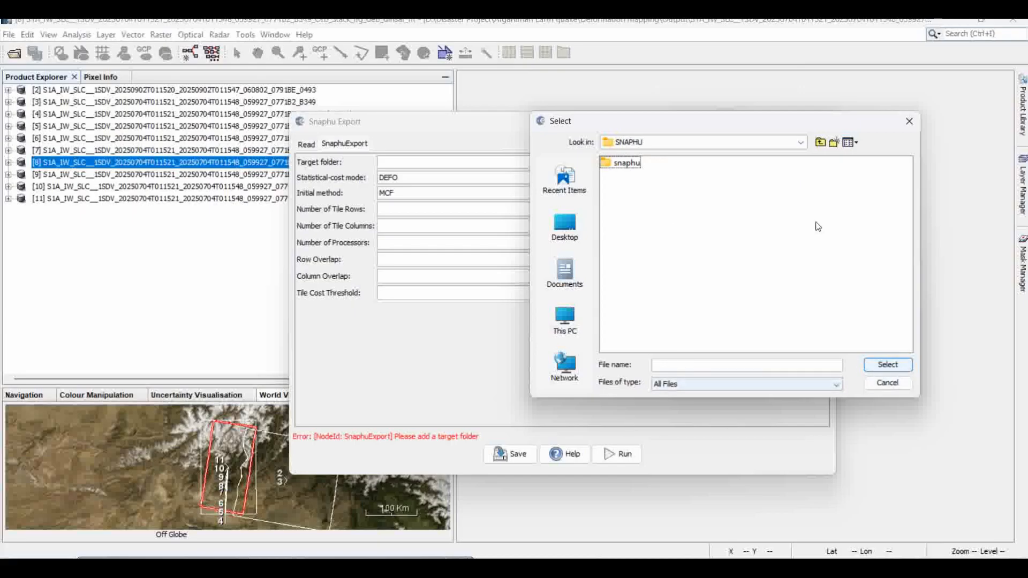
{"action": "left_click", "coordinate": [909, 121]}
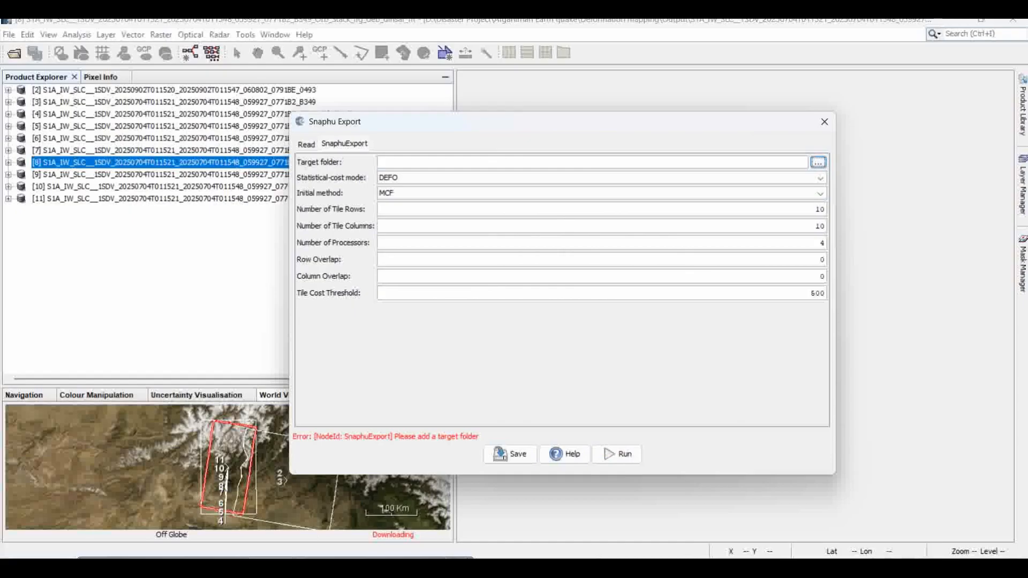
{"action": "left_click", "coordinate": [824, 122]}
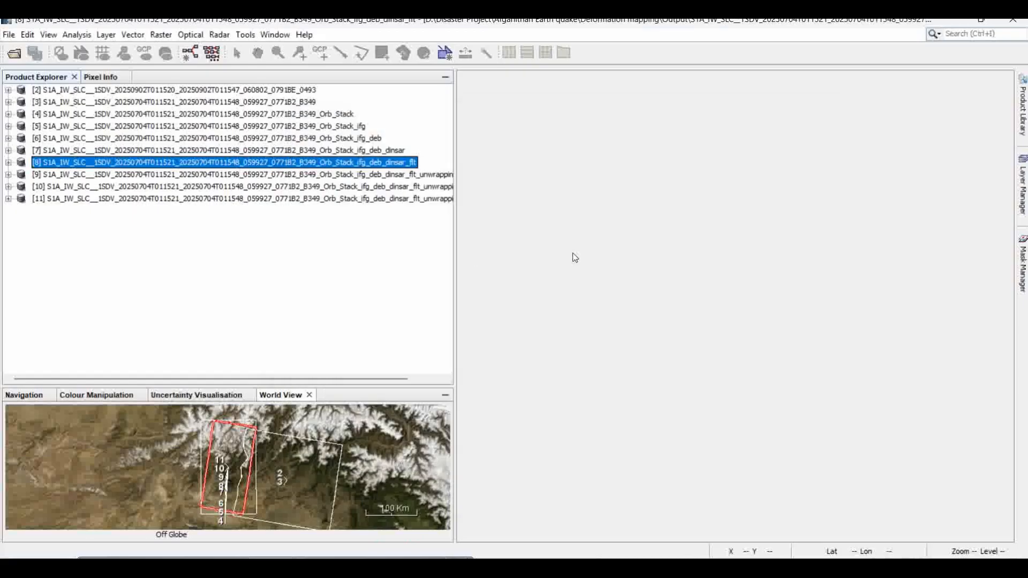
Step: Switch to File Explorer, open the exported flt product folder under Output\SNAPHU\snaphu, and widen the Name column to show full file names
{"action": "mouse_move", "coordinate": [530, 568]}
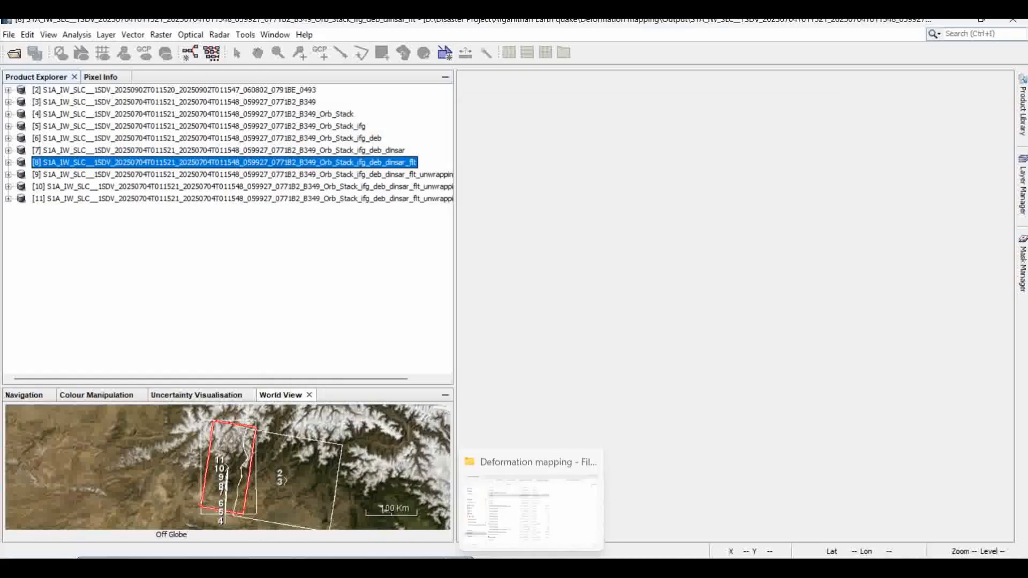
{"action": "left_click", "coordinate": [535, 503]}
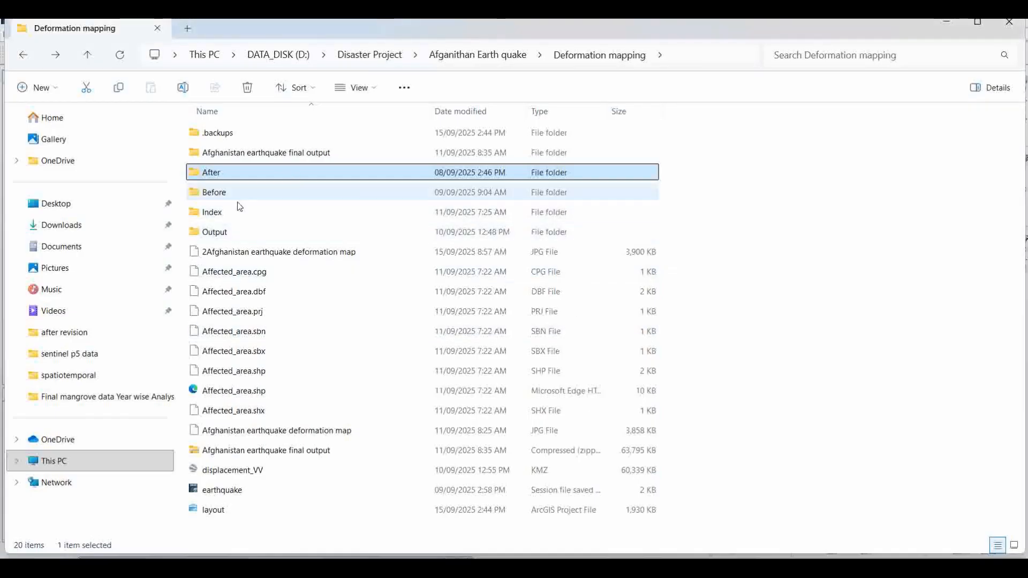
{"action": "double_click", "coordinate": [224, 234]}
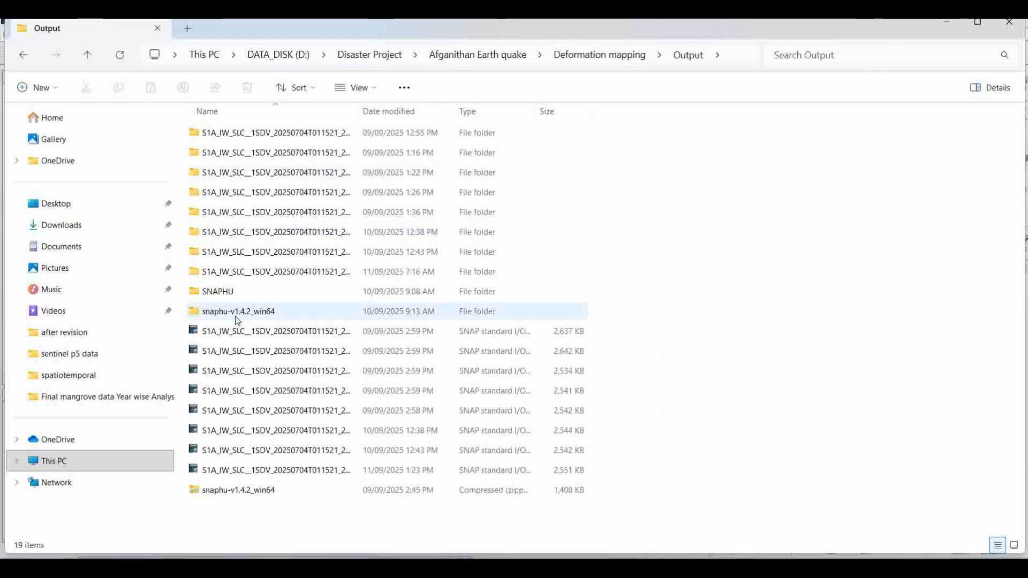
{"action": "double_click", "coordinate": [233, 292]}
{"action": "double_click", "coordinate": [224, 133]}
{"action": "double_click", "coordinate": [239, 135]}
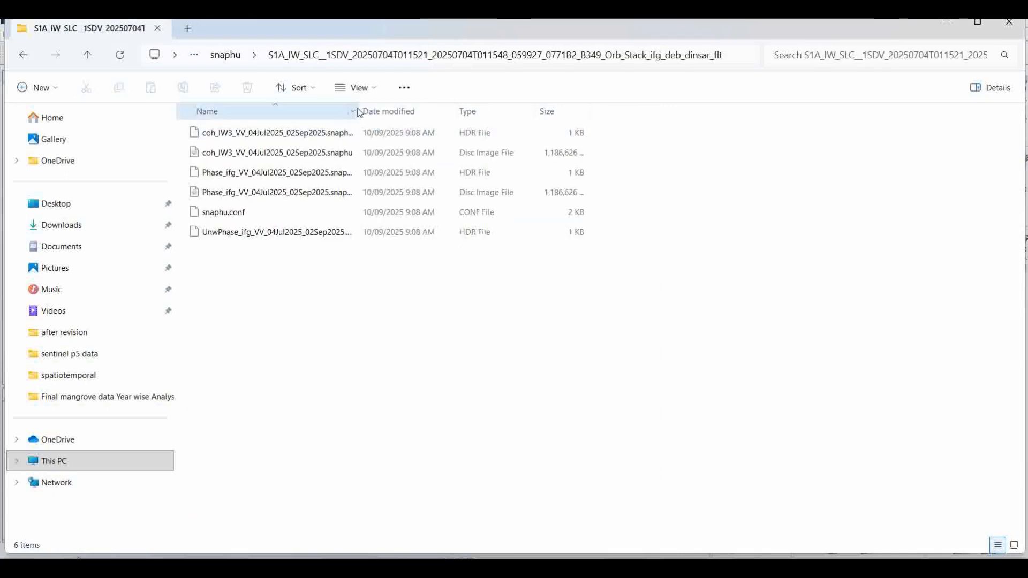
{"action": "left_click_drag", "start_coordinate": [358, 111], "coordinate": [483, 111]}
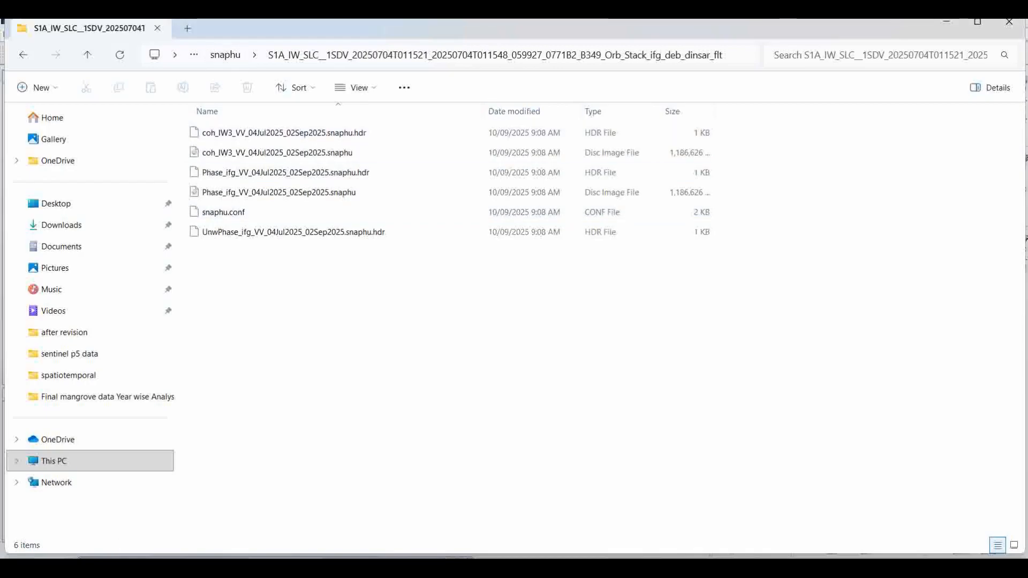
Step: Open snaphu.conf in Notepad, highlight the command for calling snaphu, and close Notepad again
{"action": "left_click", "coordinate": [130, 561]}
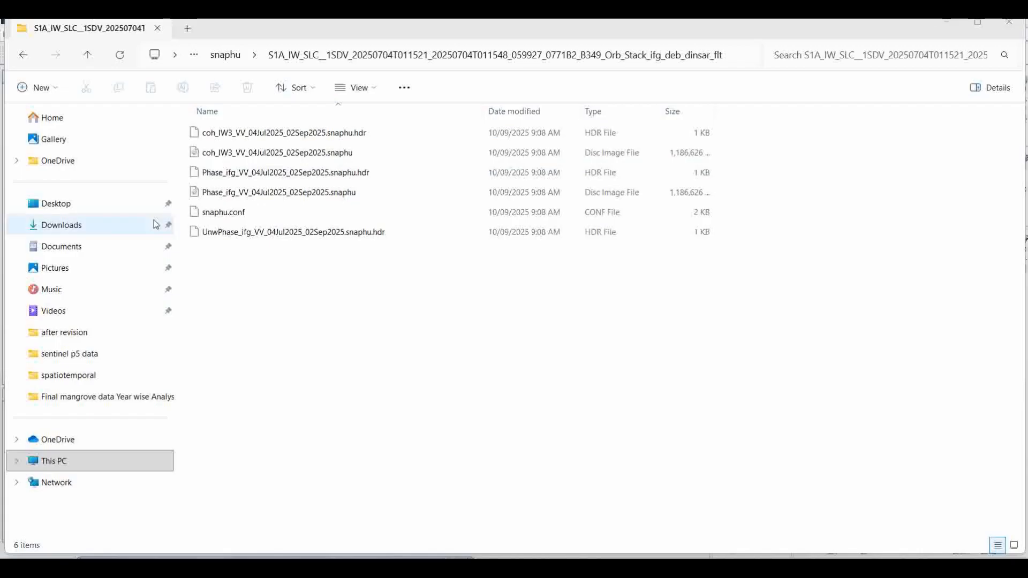
{"action": "left_click", "coordinate": [221, 215]}
{"action": "right_click", "coordinate": [220, 215]}
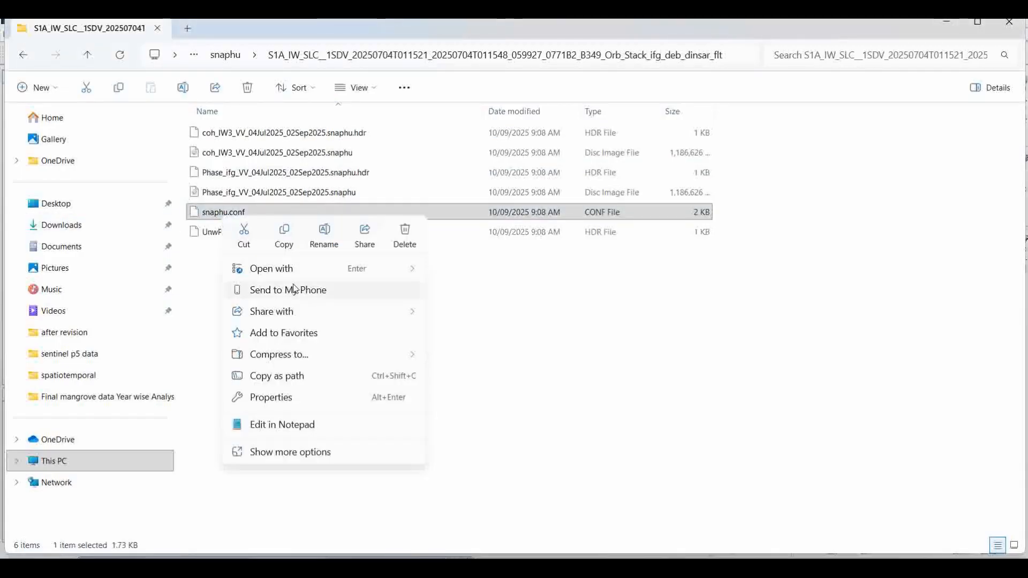
{"action": "mouse_move", "coordinate": [395, 275]}
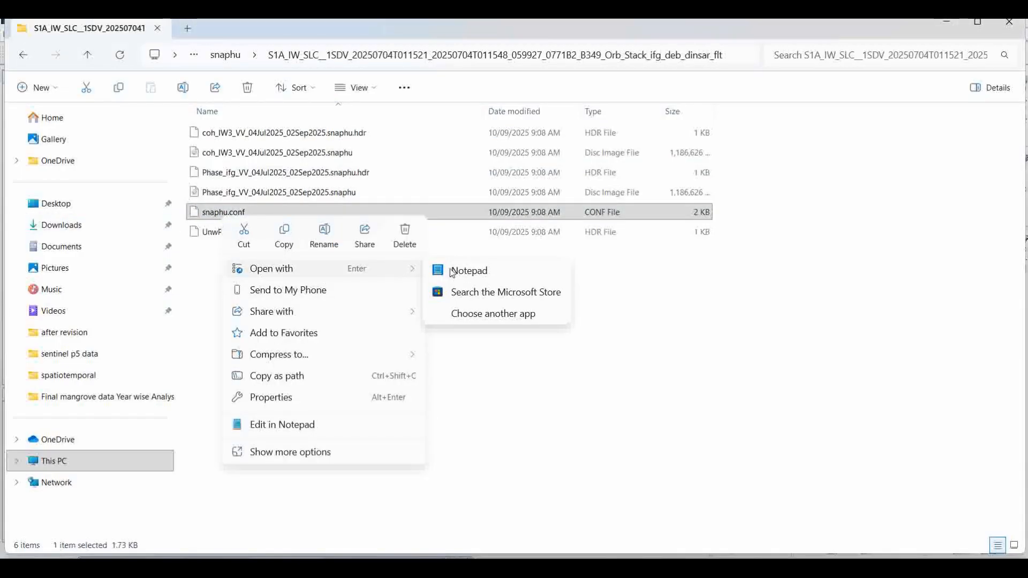
{"action": "left_click", "coordinate": [477, 276]}
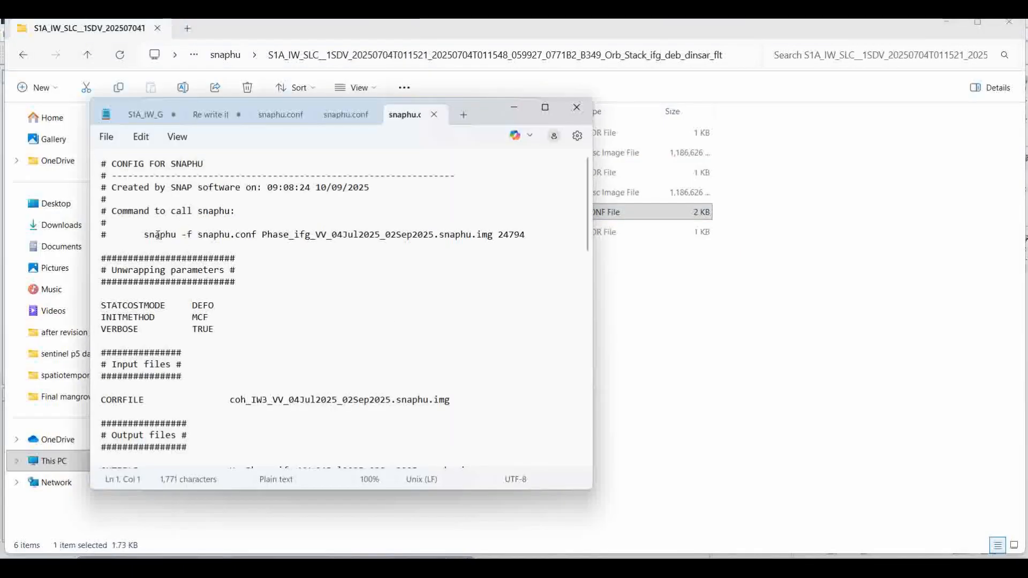
{"action": "left_click_drag", "start_coordinate": [148, 236], "coordinate": [472, 234]}
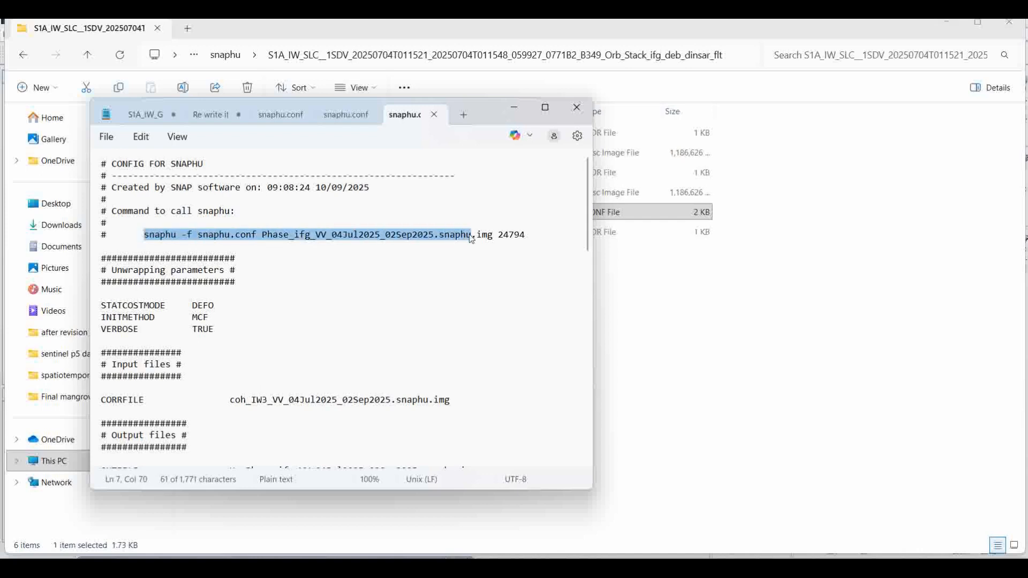
{"action": "left_click", "coordinate": [576, 107]}
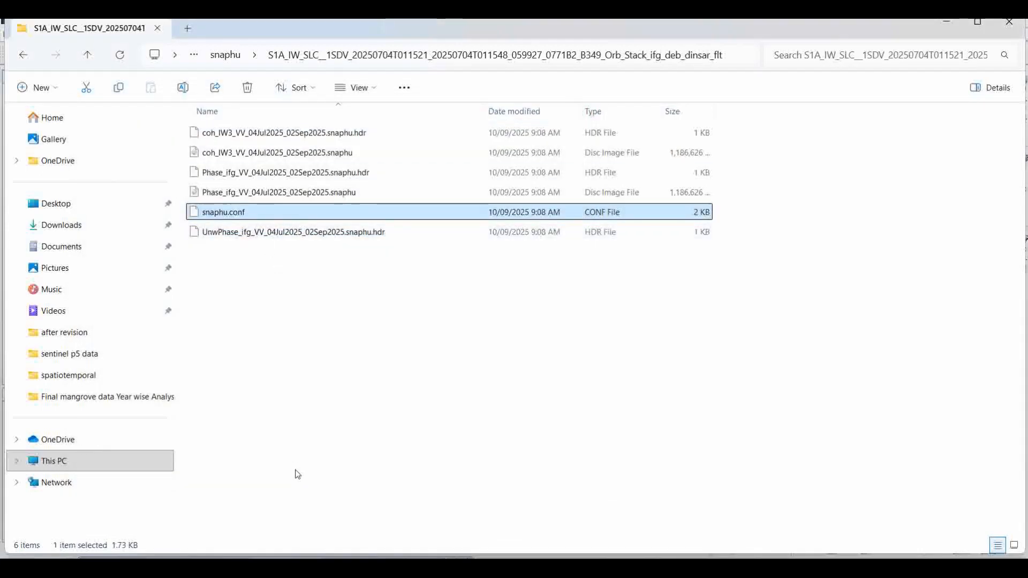
Step: Switch to the browser and view the Manual SNAPHU installation section of the SNAPHU – STEP page
{"action": "left_click", "coordinate": [195, 567]}
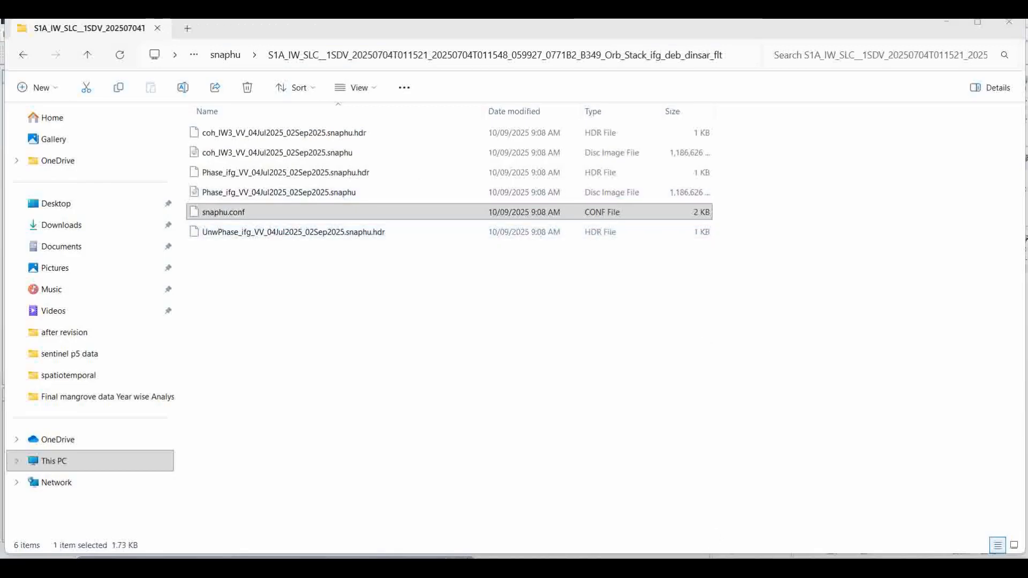
{"action": "left_click", "coordinate": [726, 568]}
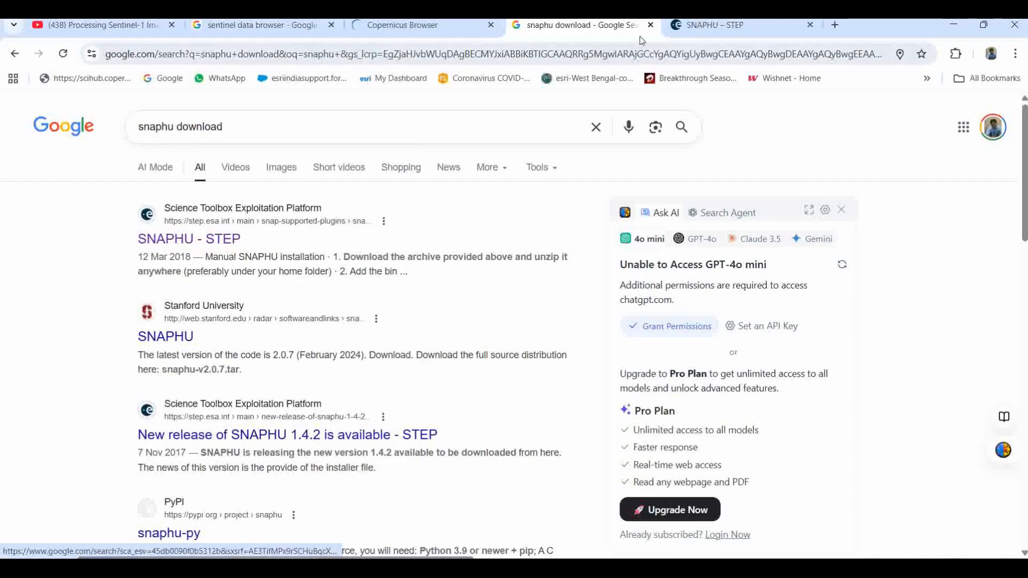
{"action": "left_click", "coordinate": [726, 24]}
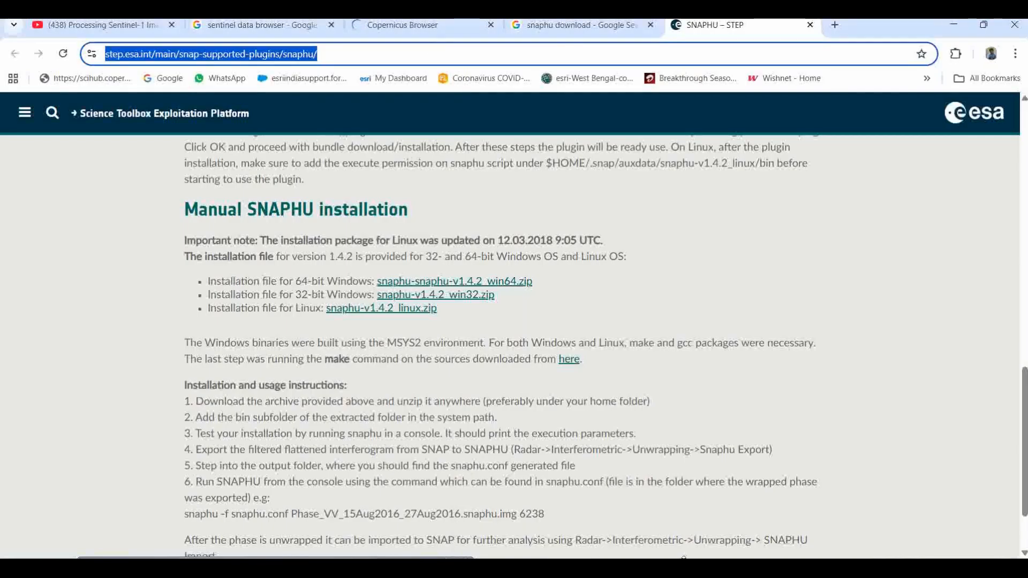
Step: Return to the Output folder in File Explorer and inspect the snaphu-v1.4.2_win64 archive and its extracted folder
{"action": "left_click", "coordinate": [511, 569]}
{"action": "left_click", "coordinate": [513, 356]}
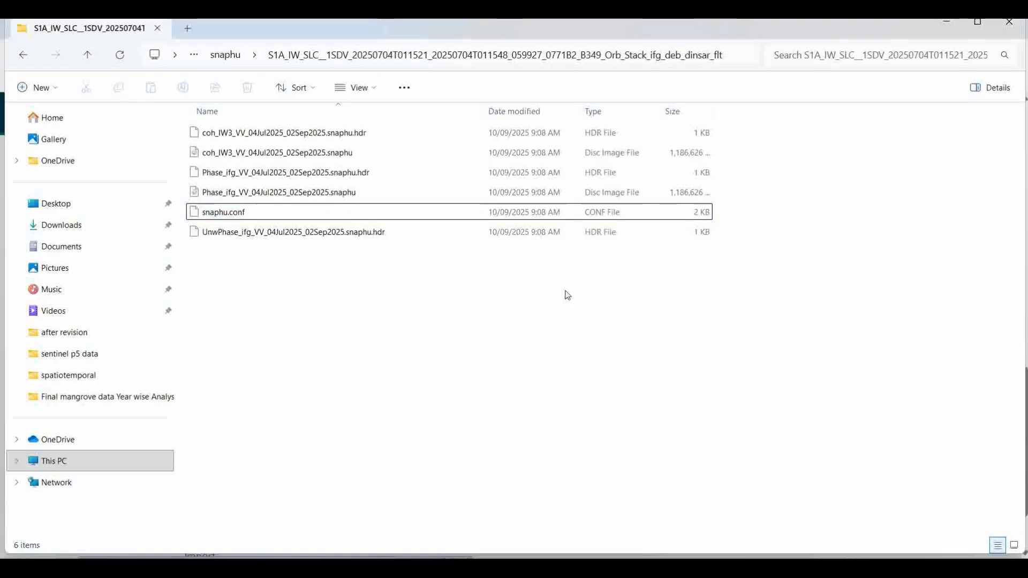
{"action": "left_click", "coordinate": [233, 56]}
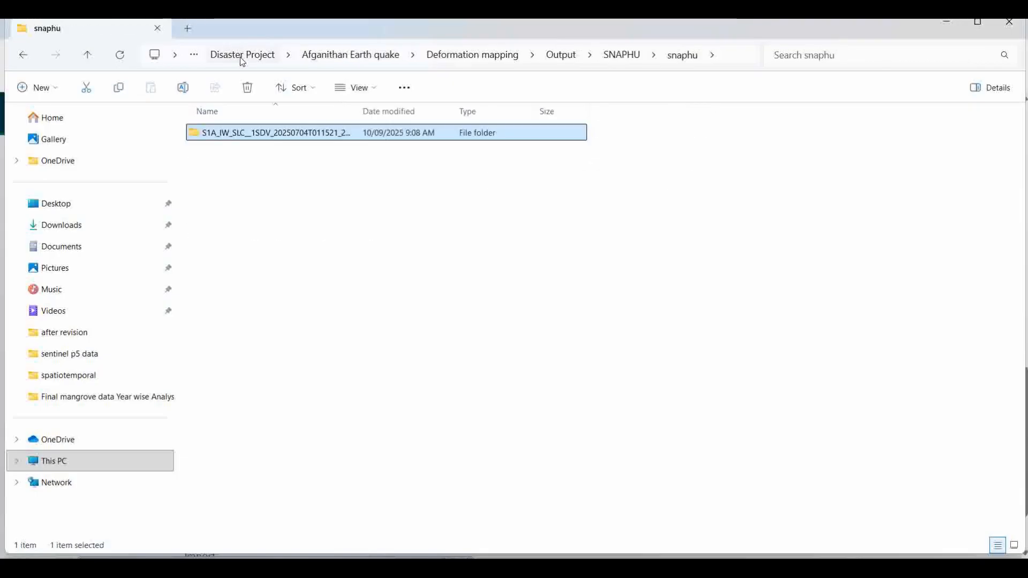
{"action": "left_click", "coordinate": [623, 55]}
{"action": "left_click", "coordinate": [561, 55]}
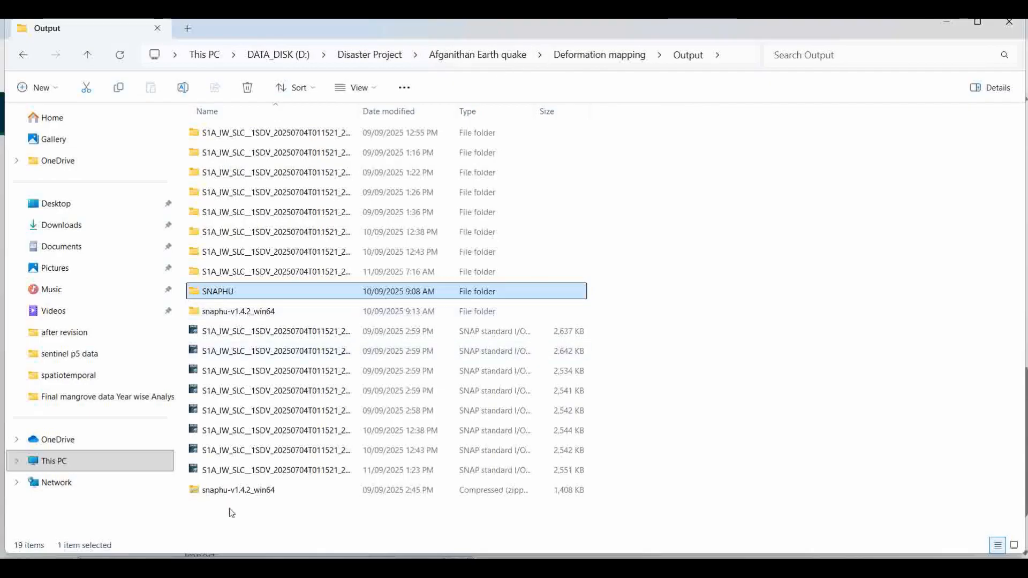
{"action": "right_click", "coordinate": [235, 491]}
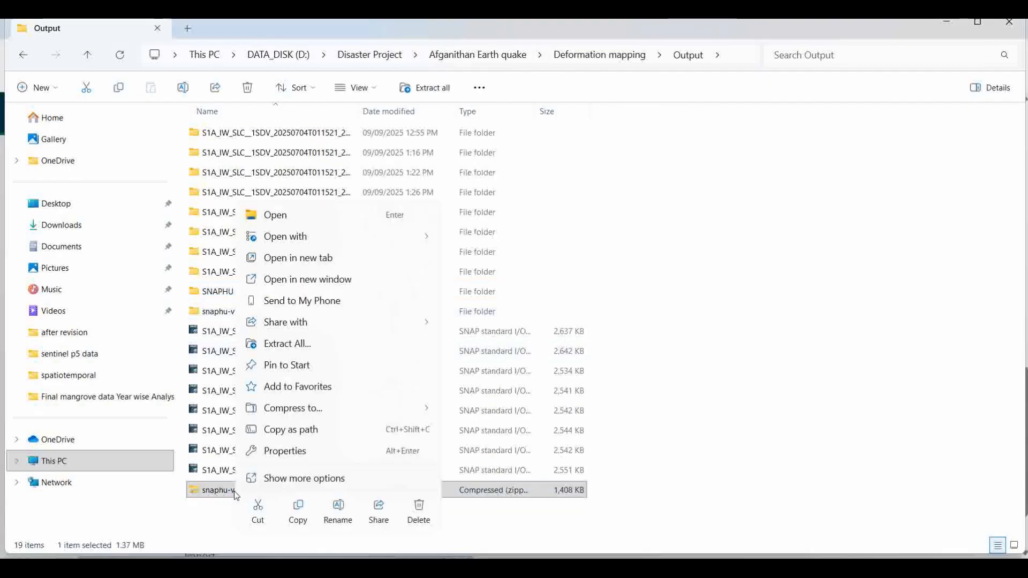
{"action": "left_click", "coordinate": [198, 507]}
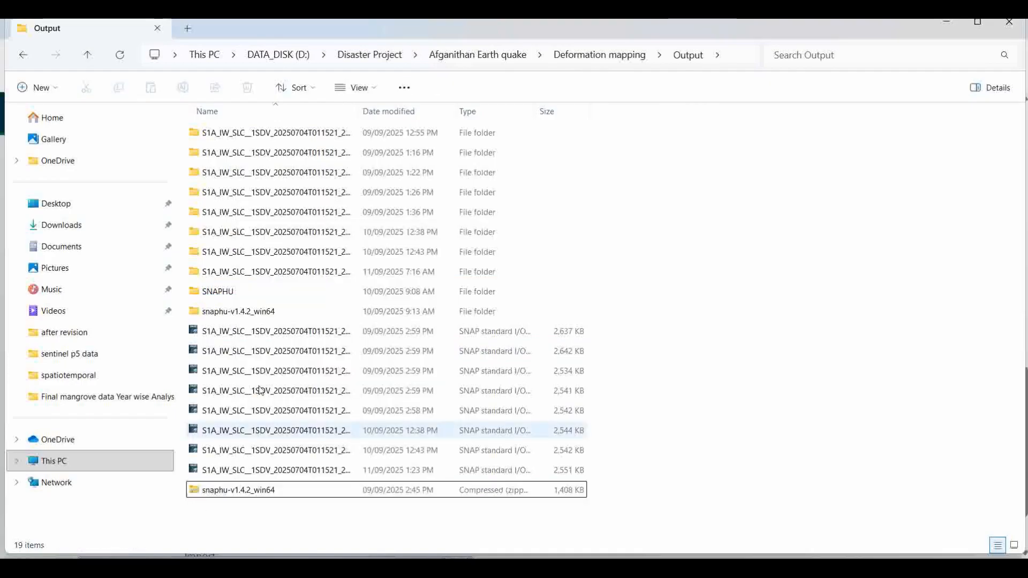
{"action": "double_click", "coordinate": [232, 312]}
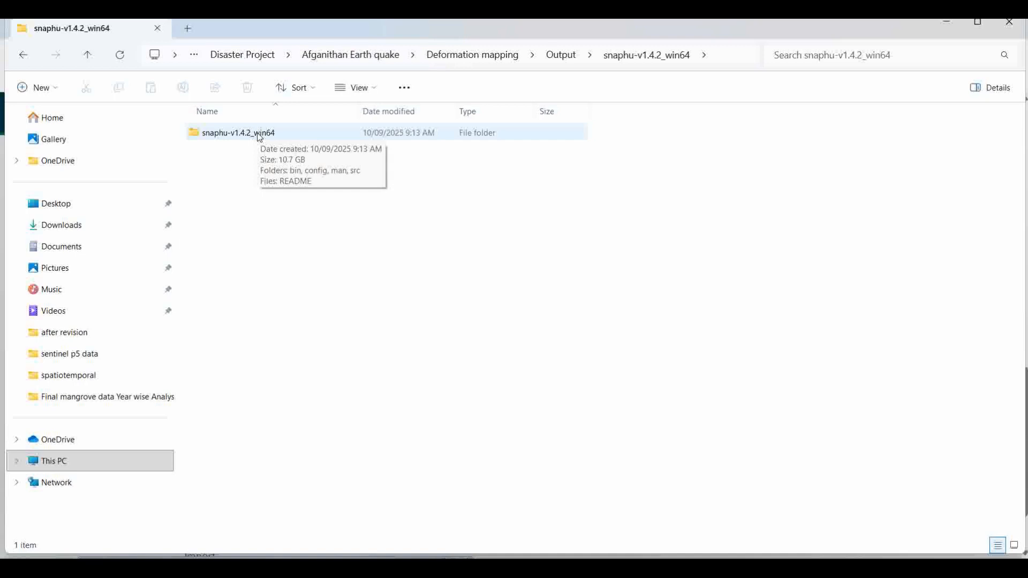
{"action": "left_click", "coordinate": [23, 55]}
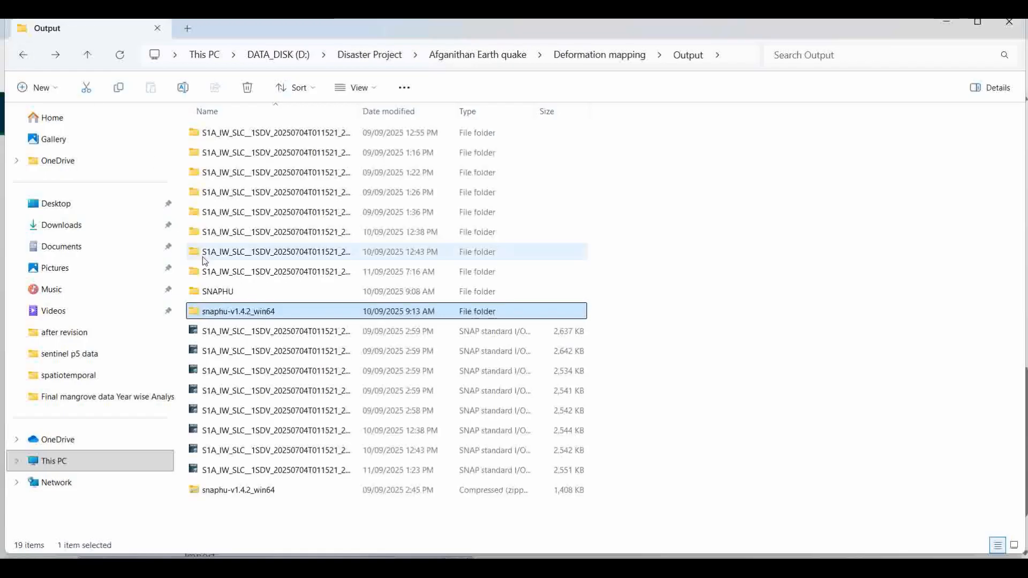
Step: Revisit the exported Snaphu files in the flt product folder under SNAPHU\snaphu, then go back to the Output folder
{"action": "double_click", "coordinate": [220, 292]}
{"action": "double_click", "coordinate": [209, 134]}
{"action": "double_click", "coordinate": [231, 134]}
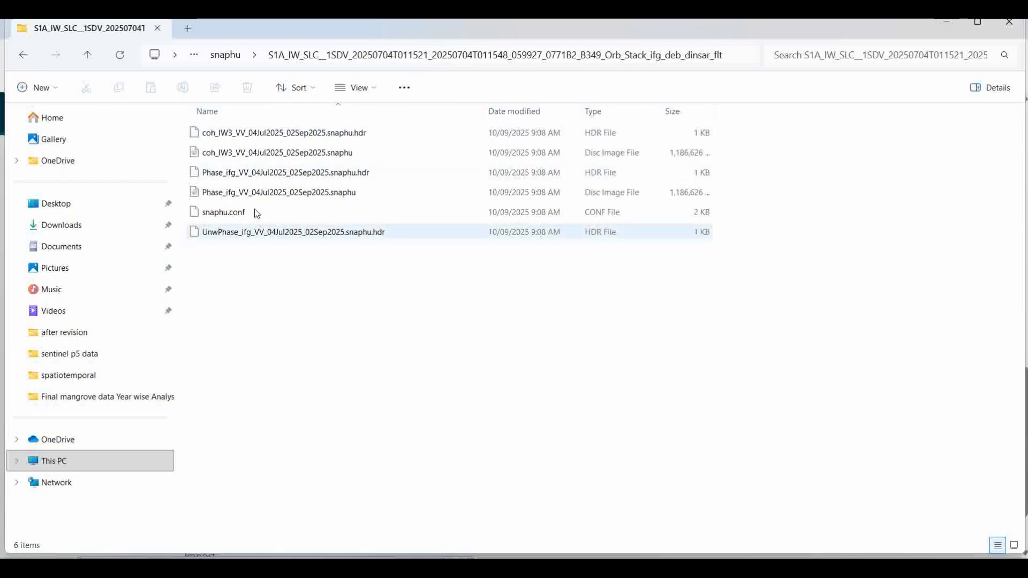
{"action": "left_click", "coordinate": [26, 60]}
{"action": "left_click", "coordinate": [27, 60]}
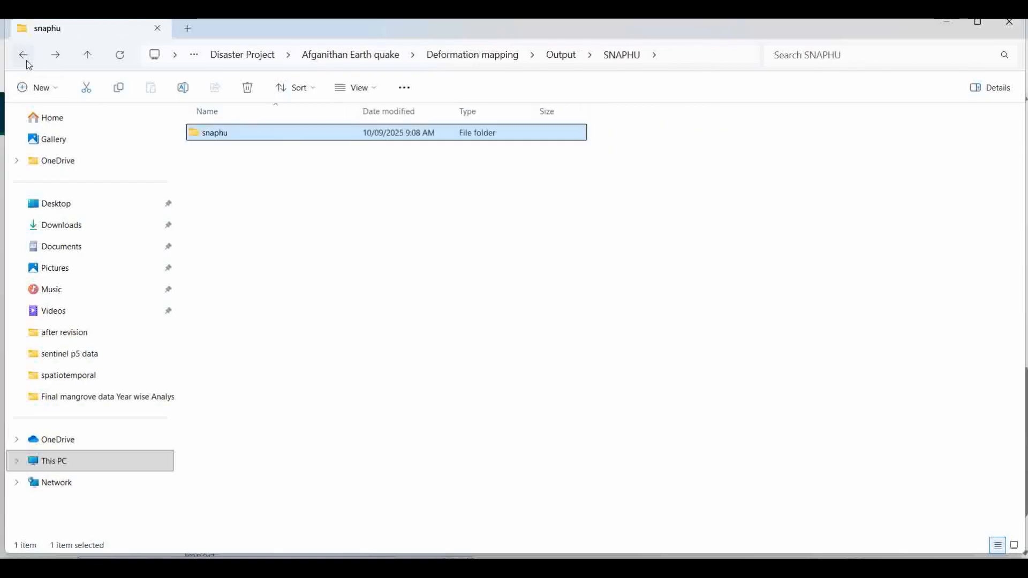
{"action": "left_click", "coordinate": [27, 60]}
Step: Examine the bin folder inside the extracted snaphu-v1.4.2_win64 folder, then go back up one level
{"action": "left_click", "coordinate": [231, 318]}
{"action": "double_click", "coordinate": [231, 316]}
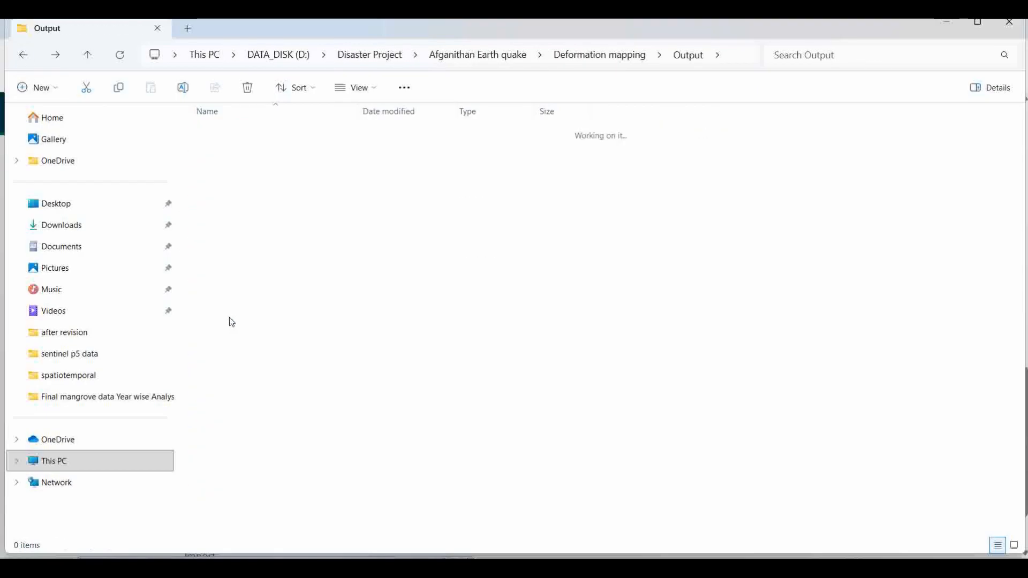
{"action": "double_click", "coordinate": [228, 134]}
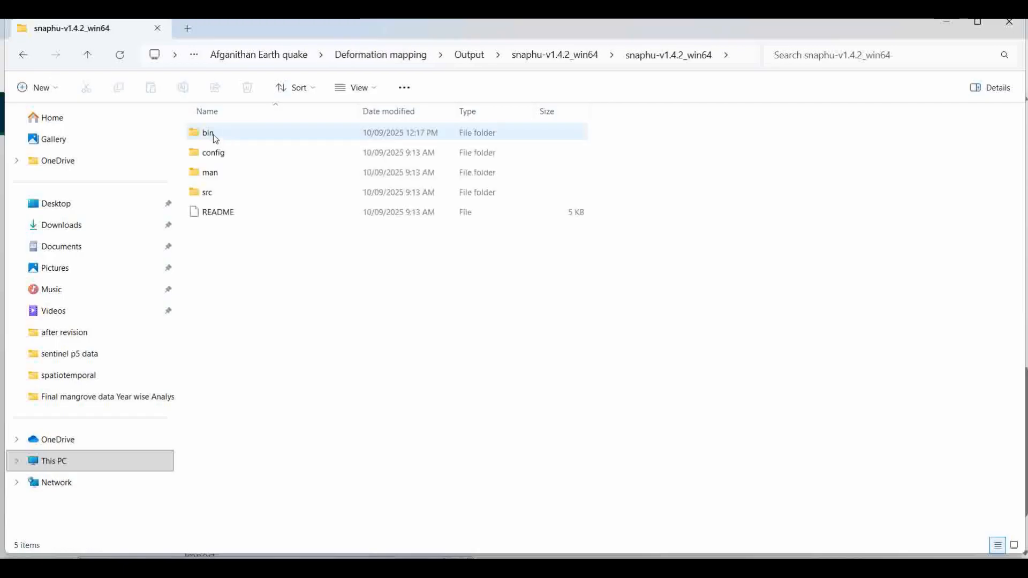
{"action": "double_click", "coordinate": [215, 138]}
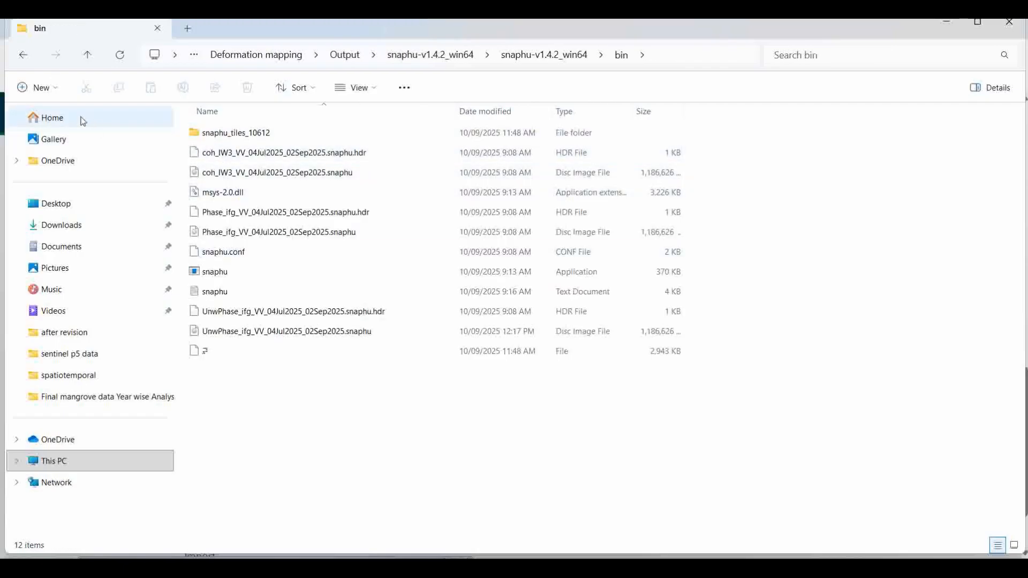
{"action": "left_click", "coordinate": [23, 55]}
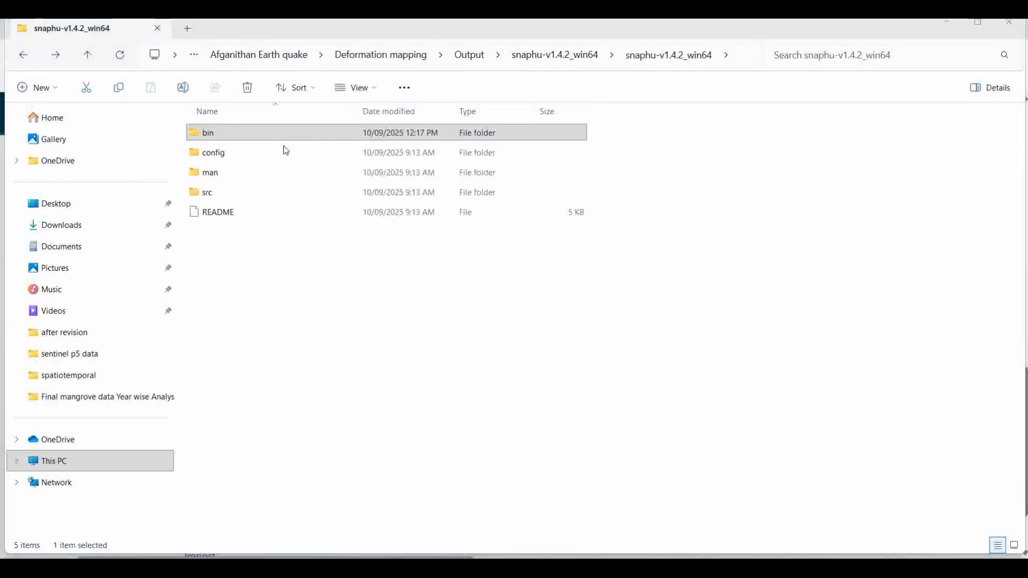
Step: Recheck the contents of the existing SNAPHU bin folder, then return to the Output folder
{"action": "double_click", "coordinate": [224, 131]}
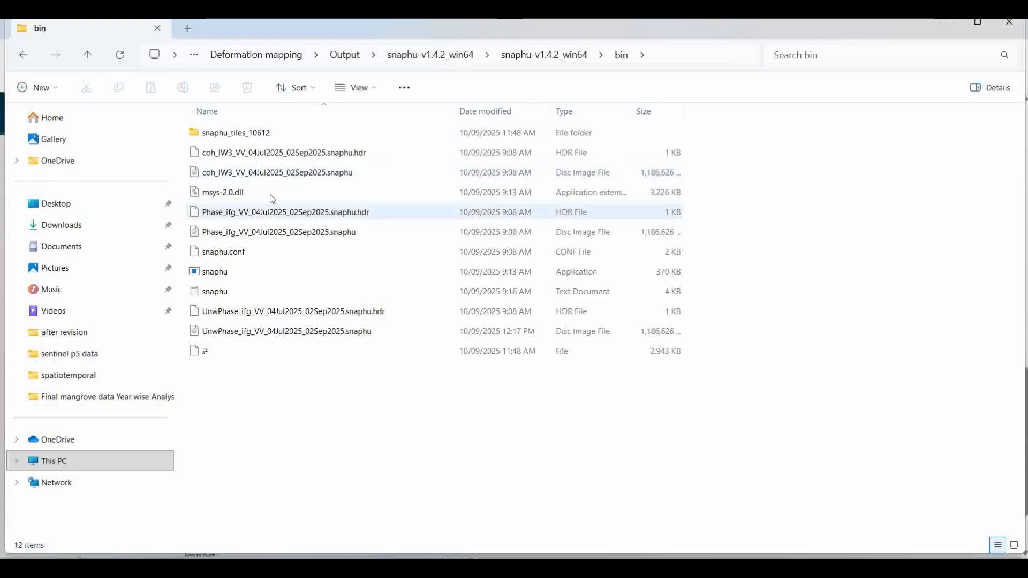
{"action": "left_click", "coordinate": [23, 55]}
{"action": "left_click", "coordinate": [23, 55]}
{"action": "left_click", "coordinate": [561, 55]}
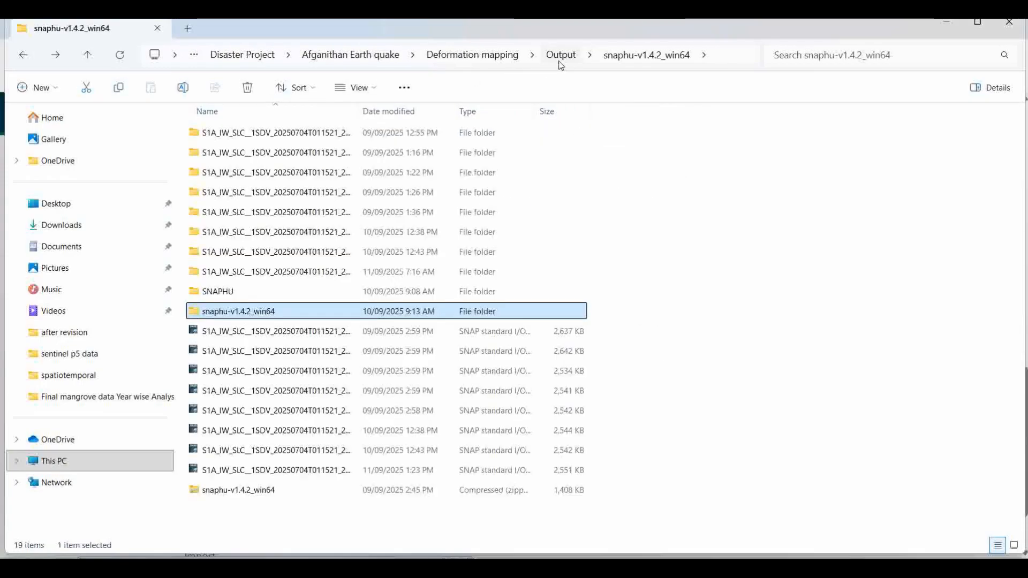
Step: Copy the snaphu-v1.4.2_win64 zip archive from the Output folder into the Deformation mapping folder
{"action": "left_click", "coordinate": [219, 493]}
{"action": "right_click", "coordinate": [220, 493]}
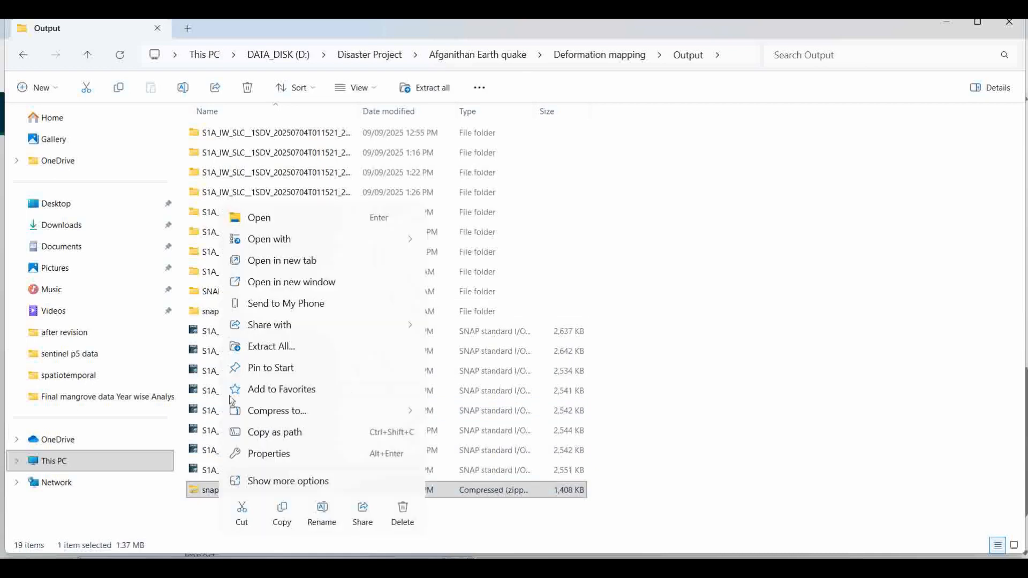
{"action": "left_click", "coordinate": [282, 513]}
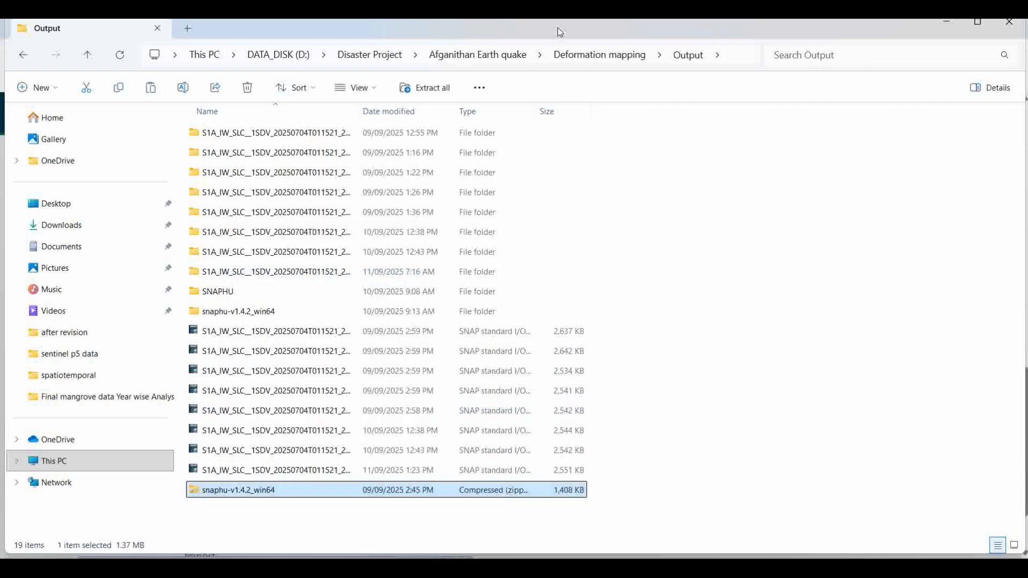
{"action": "left_click", "coordinate": [597, 56]}
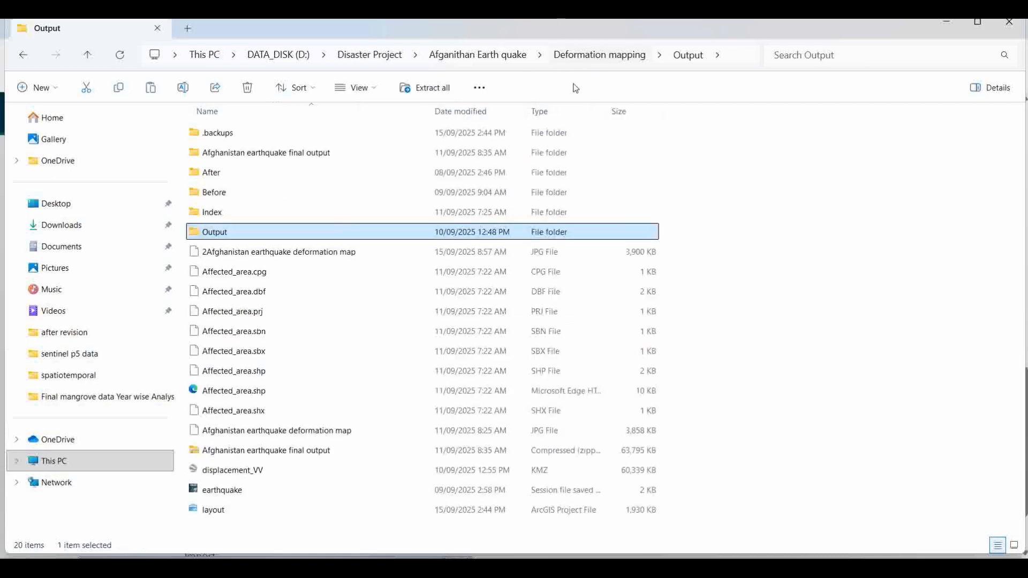
{"action": "right_click", "coordinate": [180, 259]}
{"action": "left_click", "coordinate": [201, 272]}
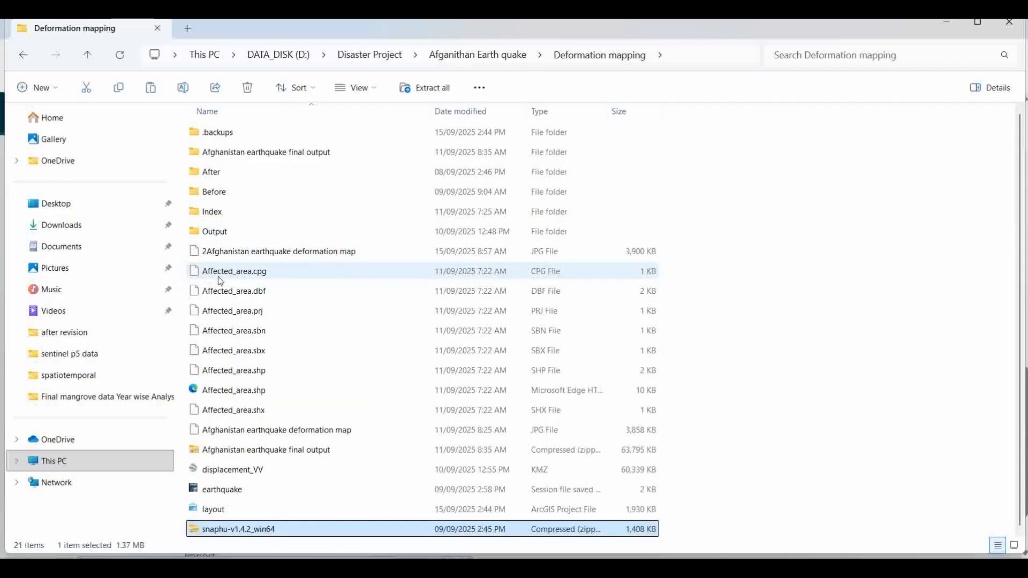
Step: Extract the copied snaphu-v1.4.2_win64 archive within Deformation mapping and open the bin folder of the extracted files
{"action": "right_click", "coordinate": [239, 532]}
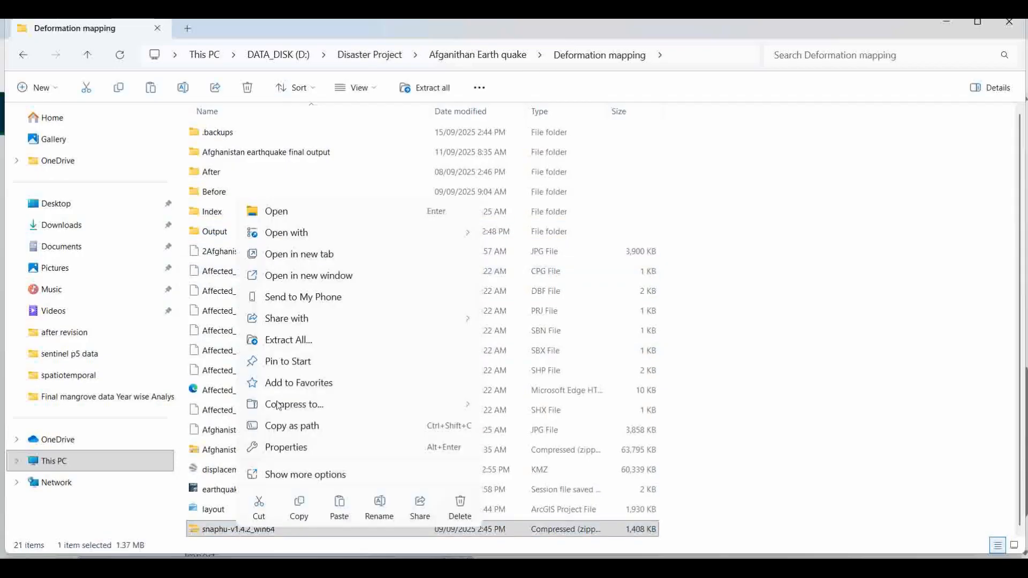
{"action": "left_click", "coordinate": [281, 346]}
{"action": "left_click", "coordinate": [624, 428]}
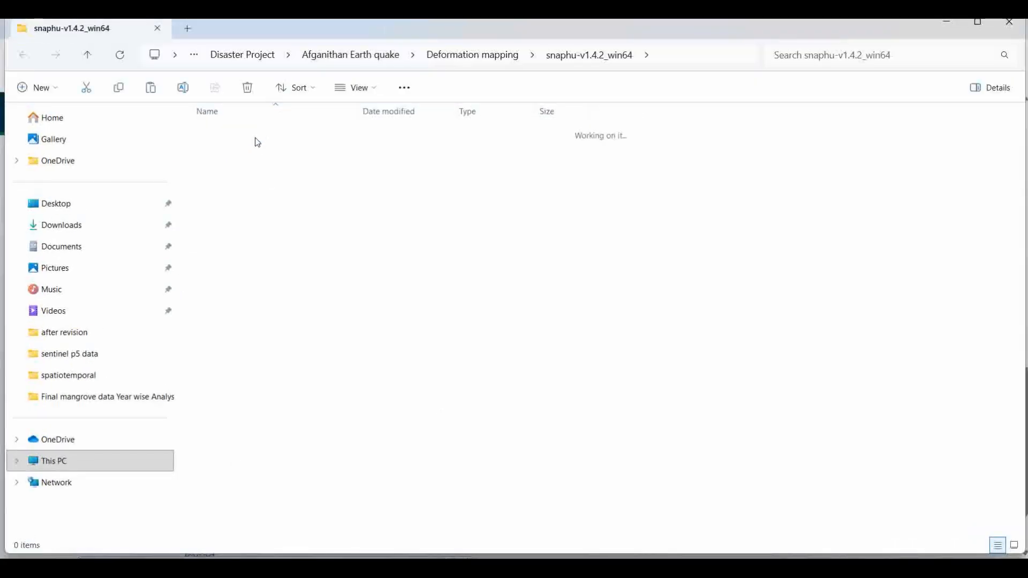
{"action": "double_click", "coordinate": [214, 133]}
{"action": "double_click", "coordinate": [214, 134]}
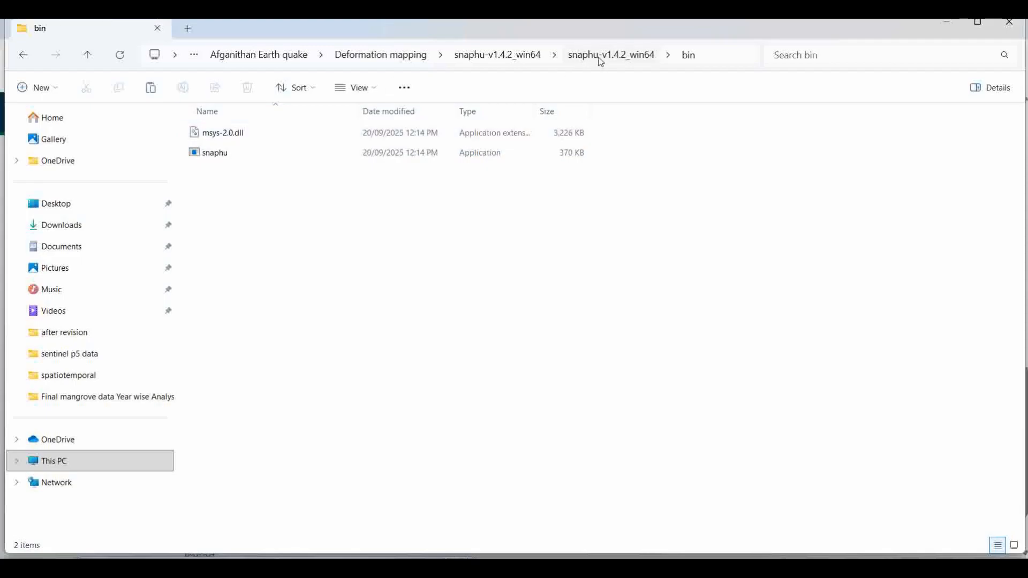
Step: Copy all the exported Snaphu files from the flt product folder under Output\SNAPHU\snaphu
{"action": "left_click", "coordinate": [387, 58]}
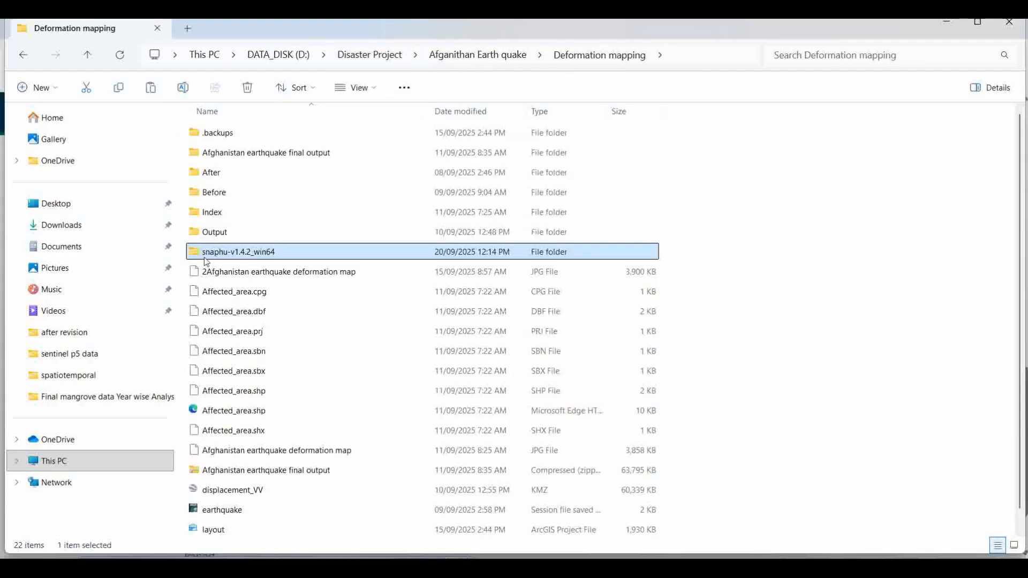
{"action": "double_click", "coordinate": [219, 236]}
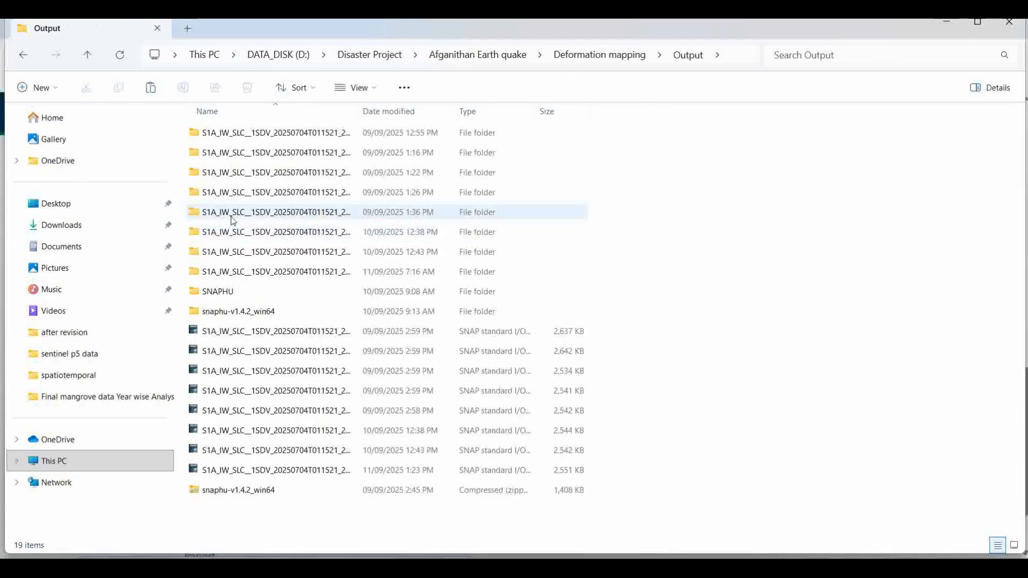
{"action": "double_click", "coordinate": [221, 296]}
{"action": "double_click", "coordinate": [230, 136]}
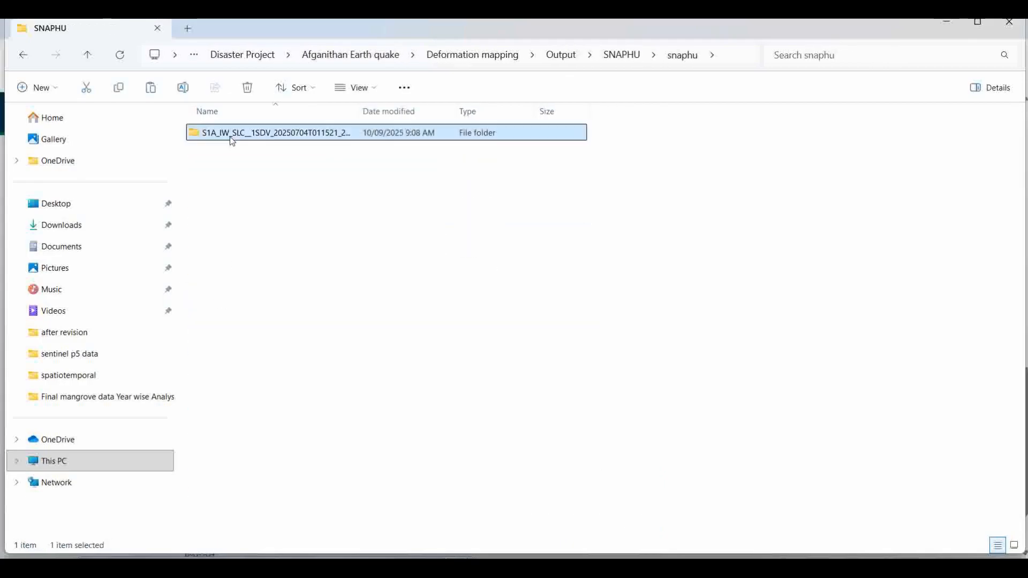
{"action": "double_click", "coordinate": [230, 136]}
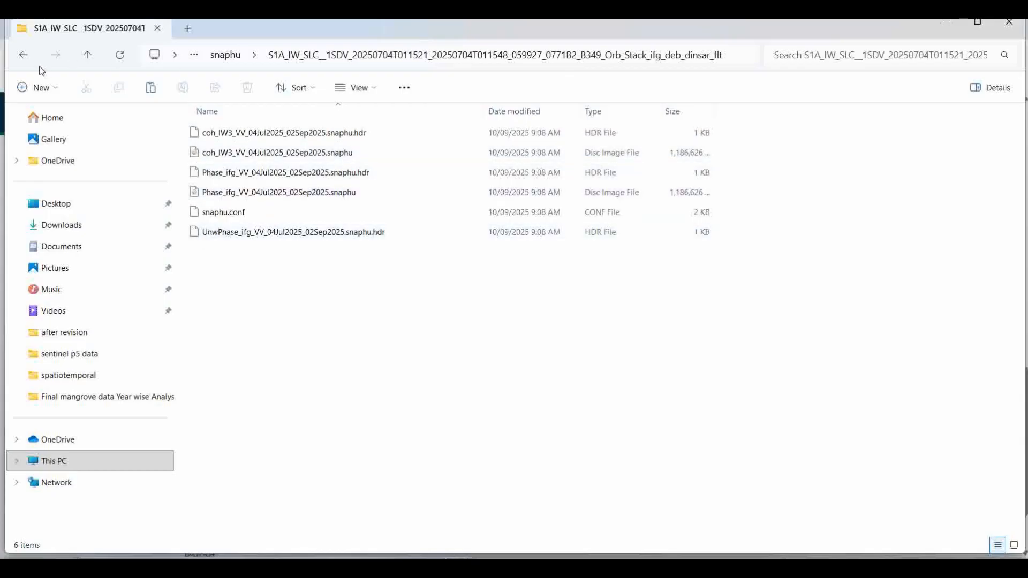
{"action": "left_click_drag", "start_coordinate": [185, 128], "coordinate": [303, 245]}
{"action": "right_click", "coordinate": [304, 242]}
{"action": "left_click", "coordinate": [372, 247]}
Step: Paste the exported Snaphu files into the bin folder of the newly extracted snaphu-v1.4.2_win64 in Deformation mapping
{"action": "left_click", "coordinate": [23, 55]}
{"action": "left_click", "coordinate": [23, 55]}
{"action": "left_click", "coordinate": [23, 56]}
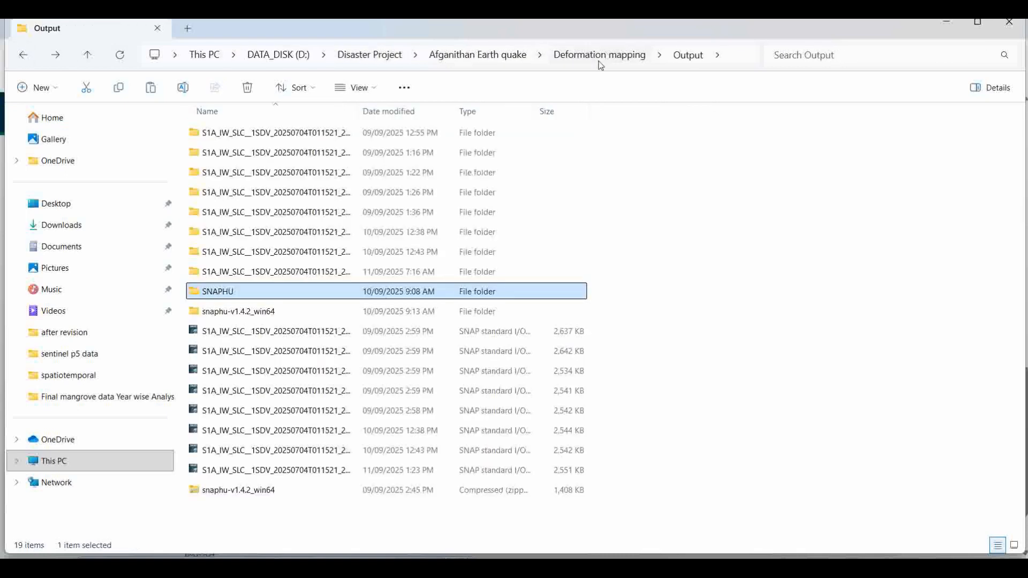
{"action": "left_click", "coordinate": [602, 59]}
{"action": "double_click", "coordinate": [234, 251]}
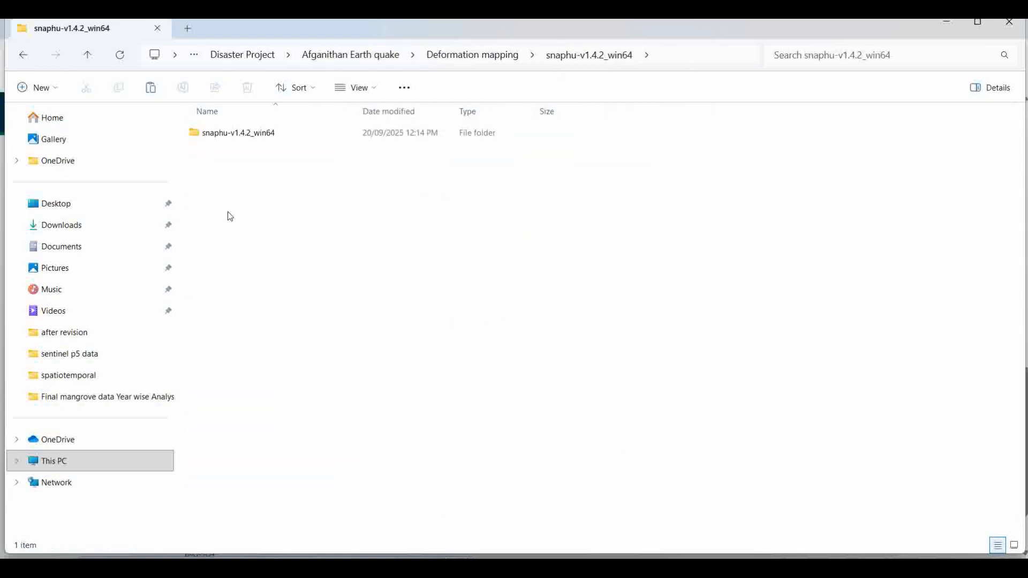
{"action": "double_click", "coordinate": [222, 138]}
{"action": "double_click", "coordinate": [212, 137]}
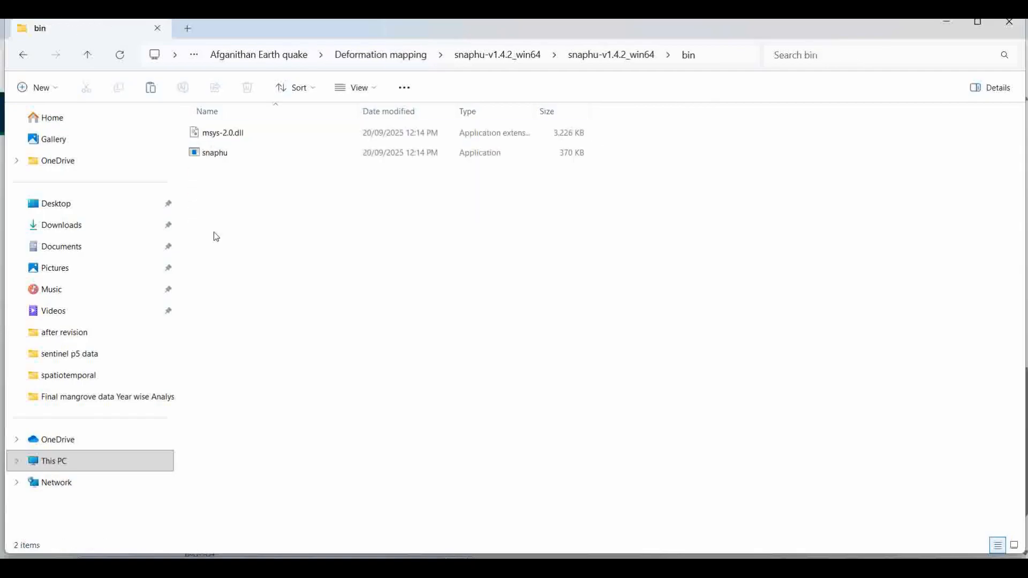
{"action": "right_click", "coordinate": [214, 230]}
{"action": "left_click", "coordinate": [239, 247]}
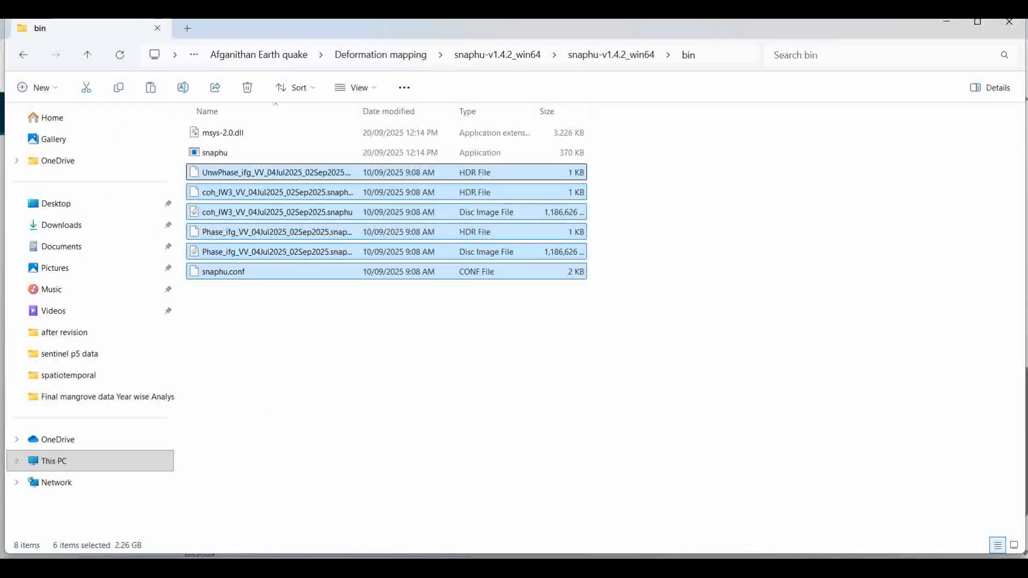
{"action": "left_click", "coordinate": [489, 472]}
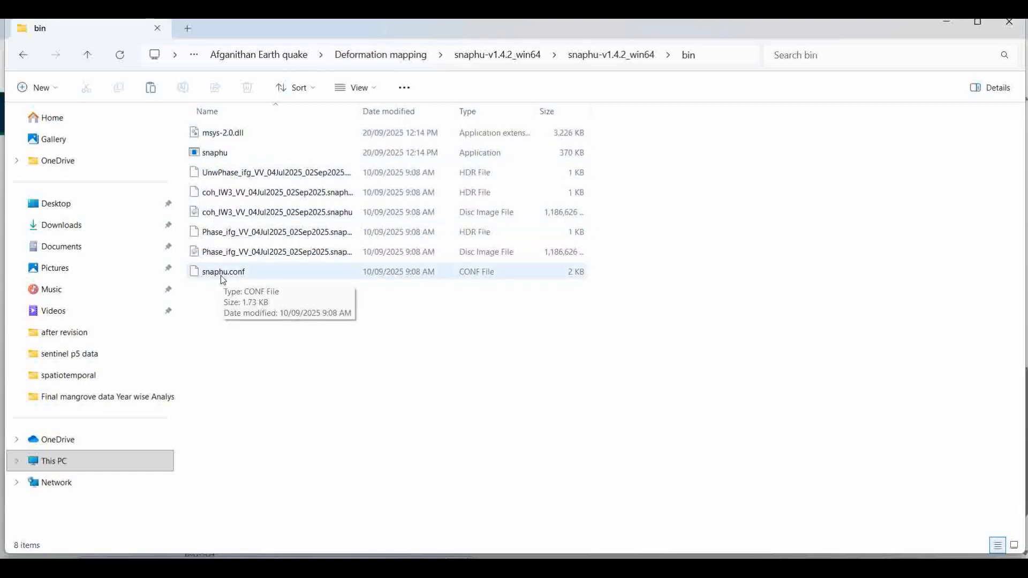
Step: Launch a Command Prompt (cmd) directly in the new snaphu-v1.4.2_win64 bin folder
{"action": "left_click", "coordinate": [704, 60]}
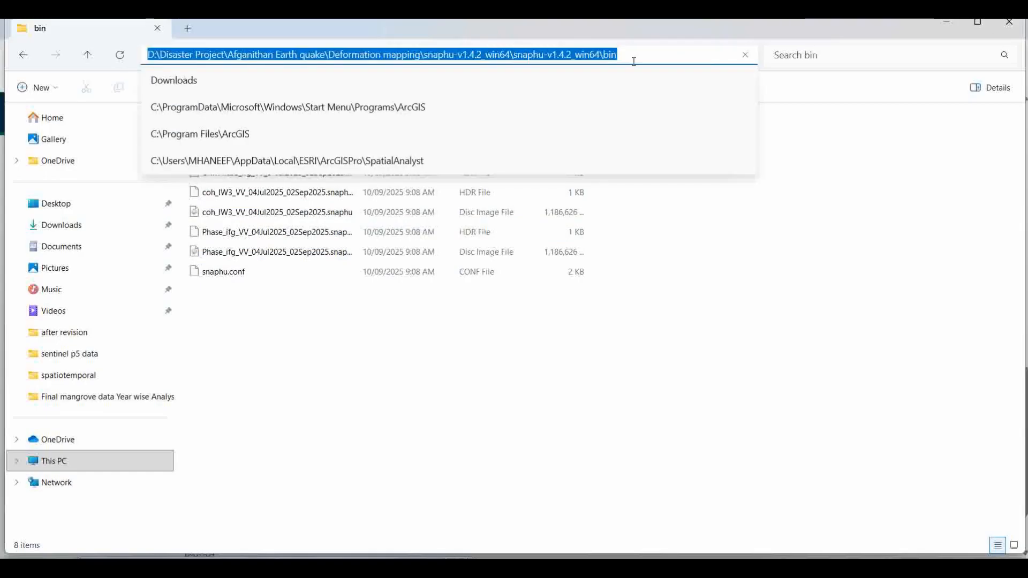
{"action": "type", "text": "cmd"}
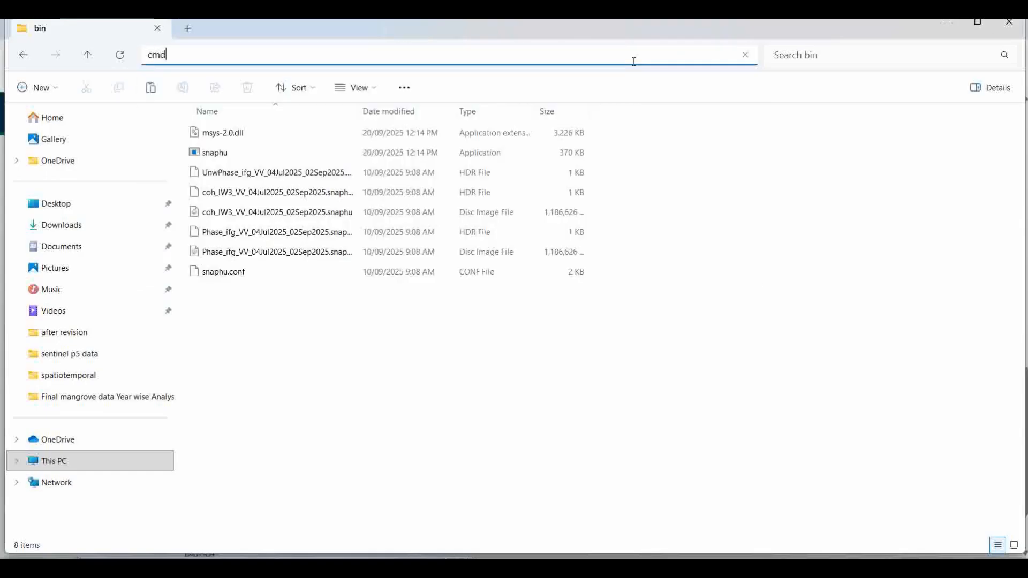
{"action": "key", "text": "Return"}
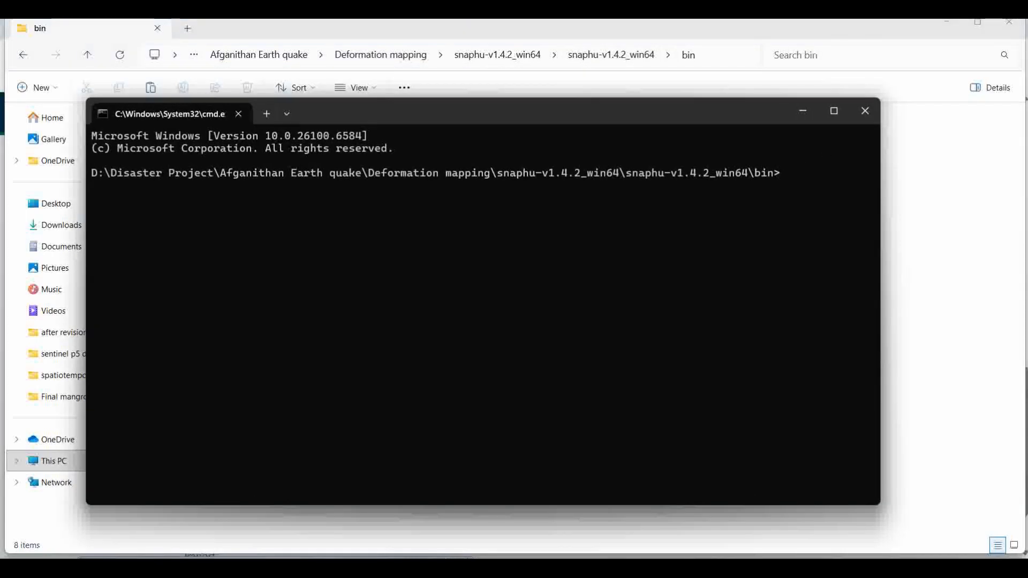
Step: Switch to the File Explorer window of the exported flt product folder and open snaphu.conf in Notepad
{"action": "mouse_move", "coordinate": [517, 568]}
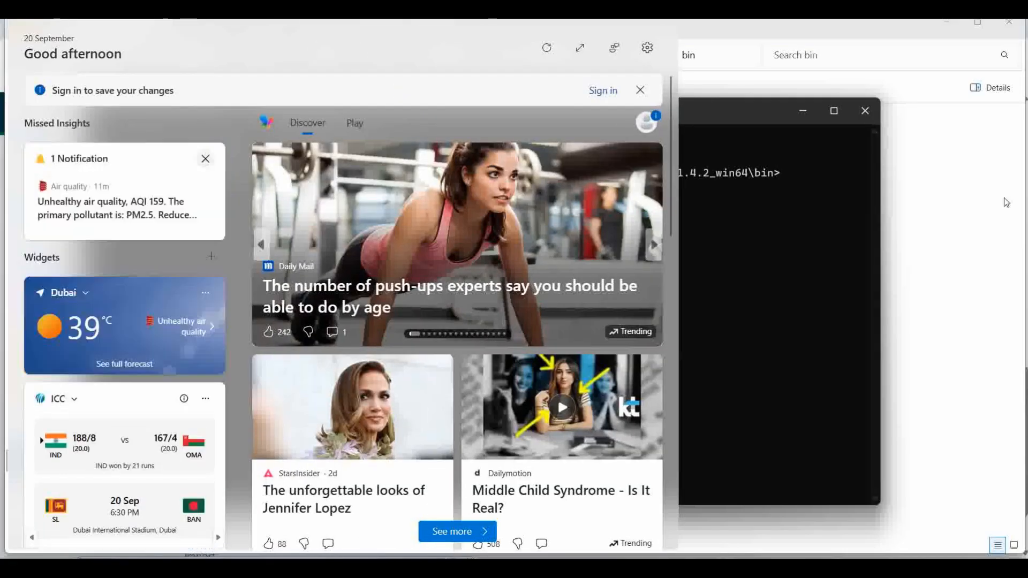
{"action": "key", "text": "alt+Tab"}
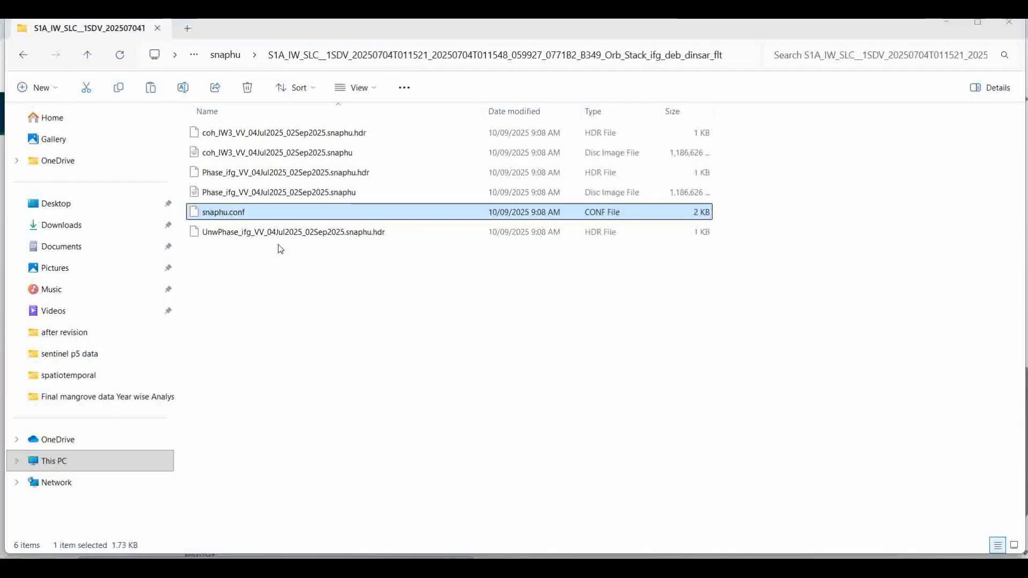
{"action": "right_click", "coordinate": [257, 216]}
{"action": "mouse_move", "coordinate": [428, 314]}
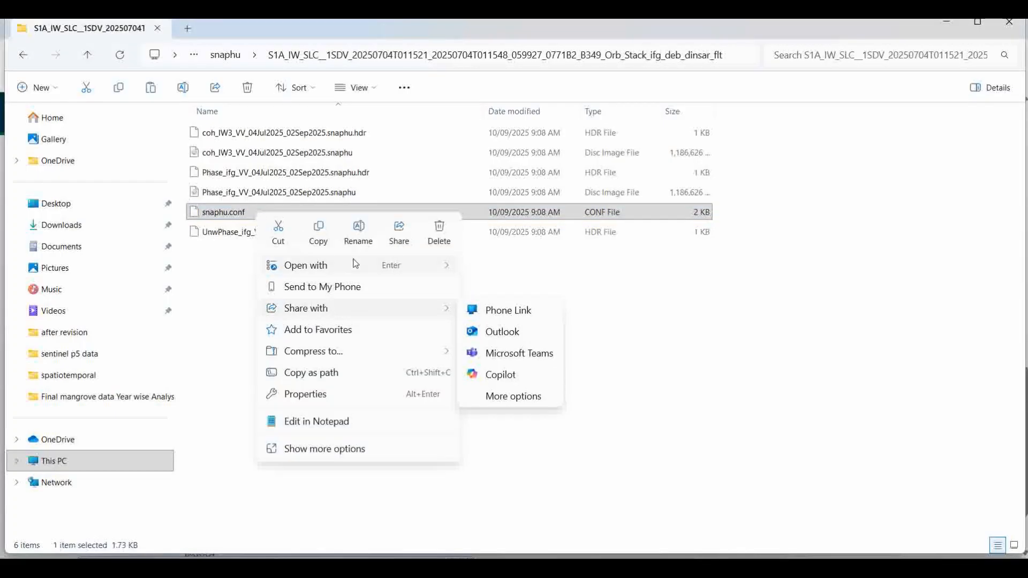
{"action": "mouse_move", "coordinate": [442, 269]}
{"action": "left_click", "coordinate": [495, 269]}
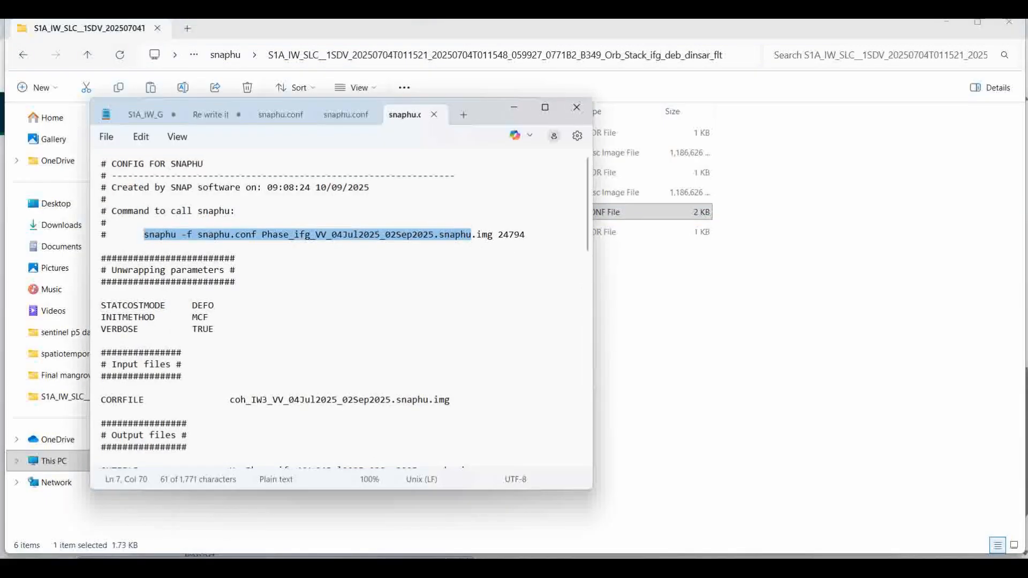
Step: Copy the command "snaphu -f snaphu.conf Phase_ifg_VV_04Jul2025_02Sep2025.snaphu.img 24794" from snaphu.conf into the Command Prompt
{"action": "left_click", "coordinate": [161, 237]}
{"action": "left_click_drag", "start_coordinate": [145, 236], "coordinate": [525, 236]}
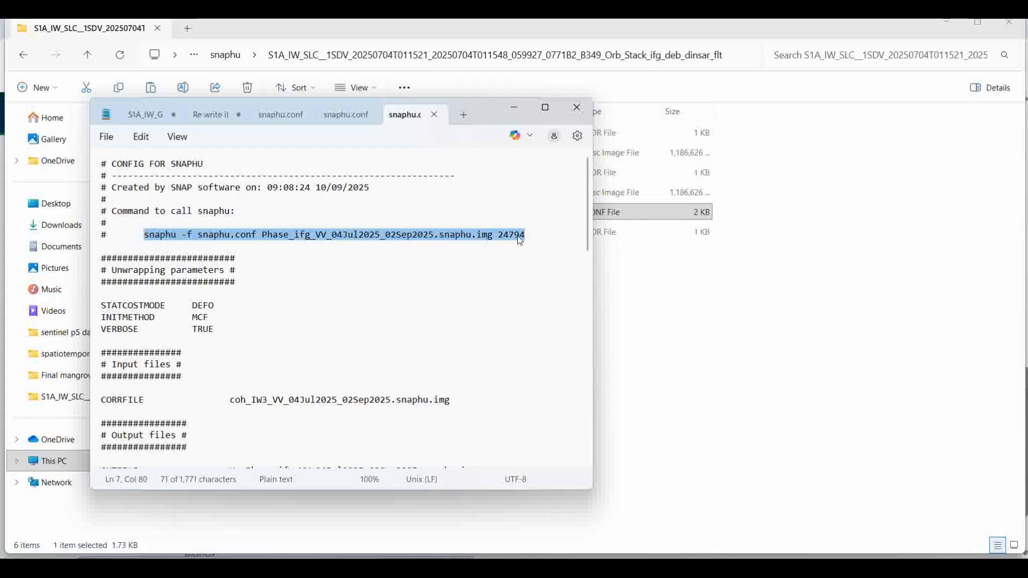
{"action": "right_click", "coordinate": [523, 240]}
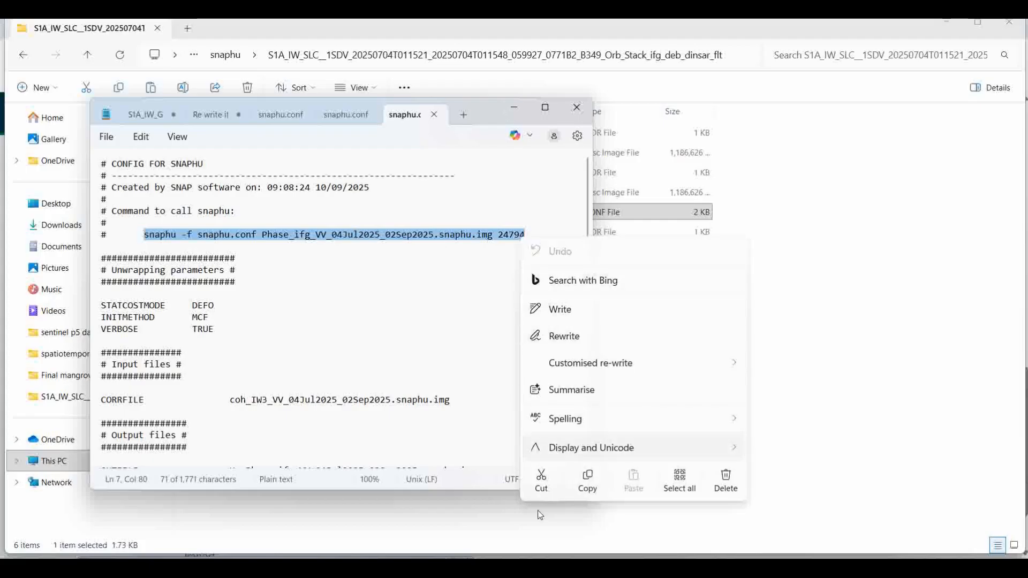
{"action": "left_click", "coordinate": [588, 480]}
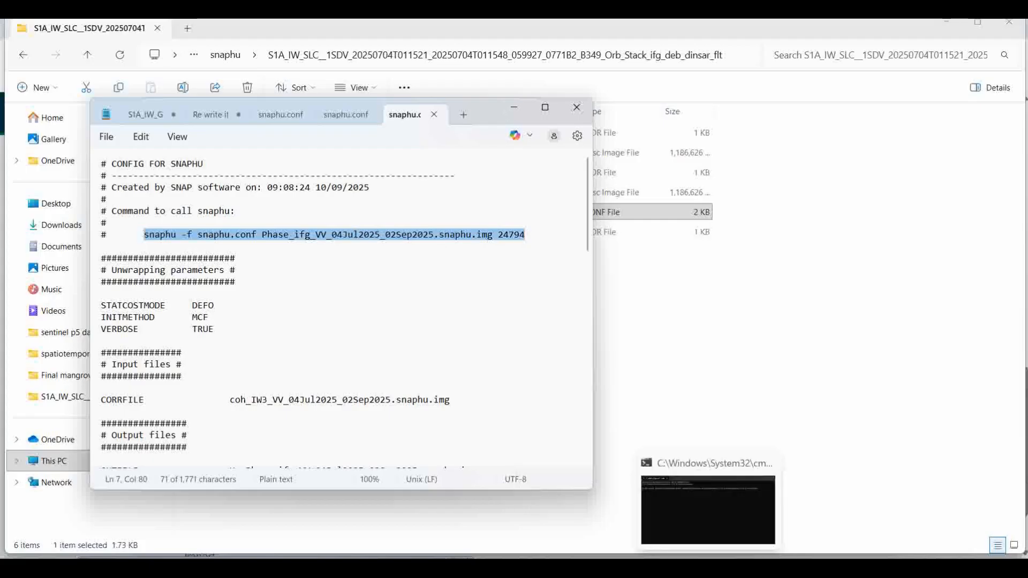
{"action": "left_click", "coordinate": [710, 567]}
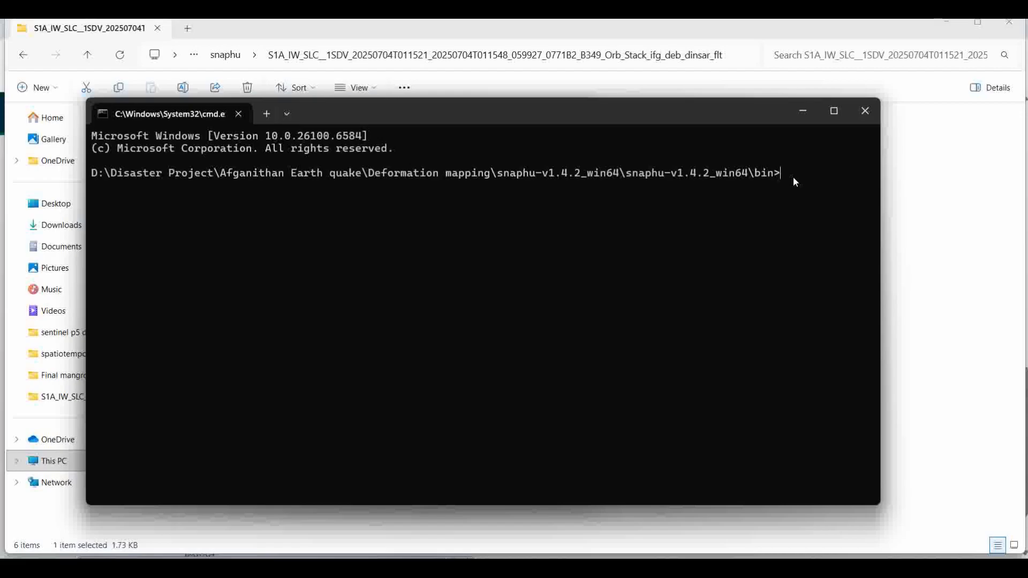
{"action": "key", "text": "ctrl+v"}
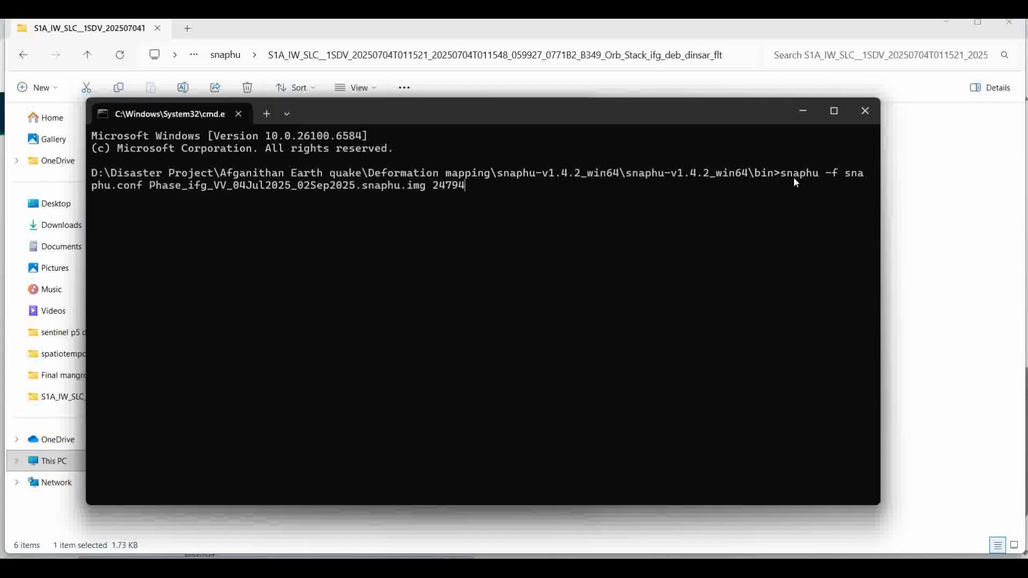
Step: Close the Command Prompt and the Notepad window, then return to the Output folder in File Explorer
{"action": "left_click", "coordinate": [867, 111]}
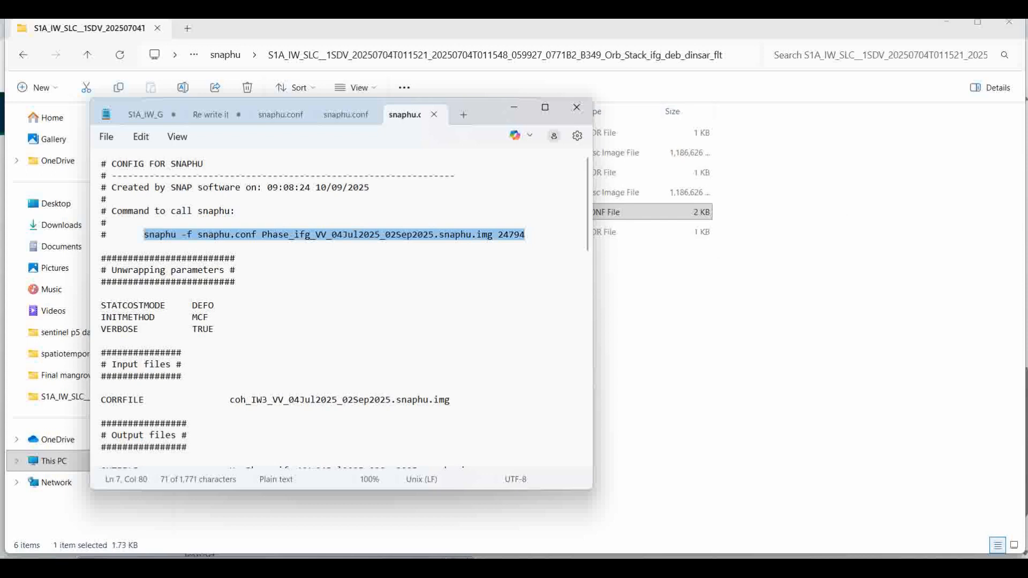
{"action": "key", "text": "super"}
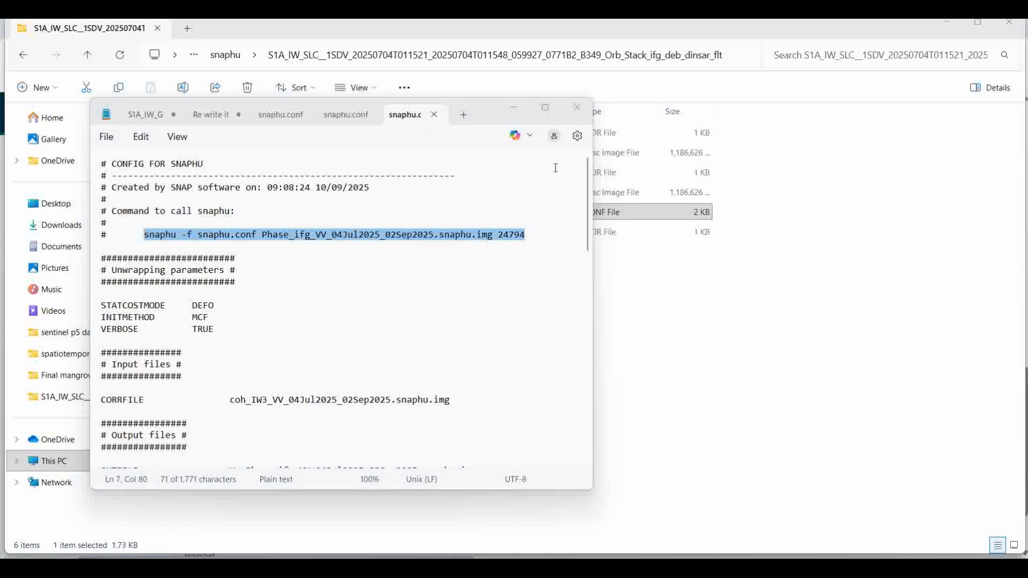
{"action": "left_click", "coordinate": [577, 107]}
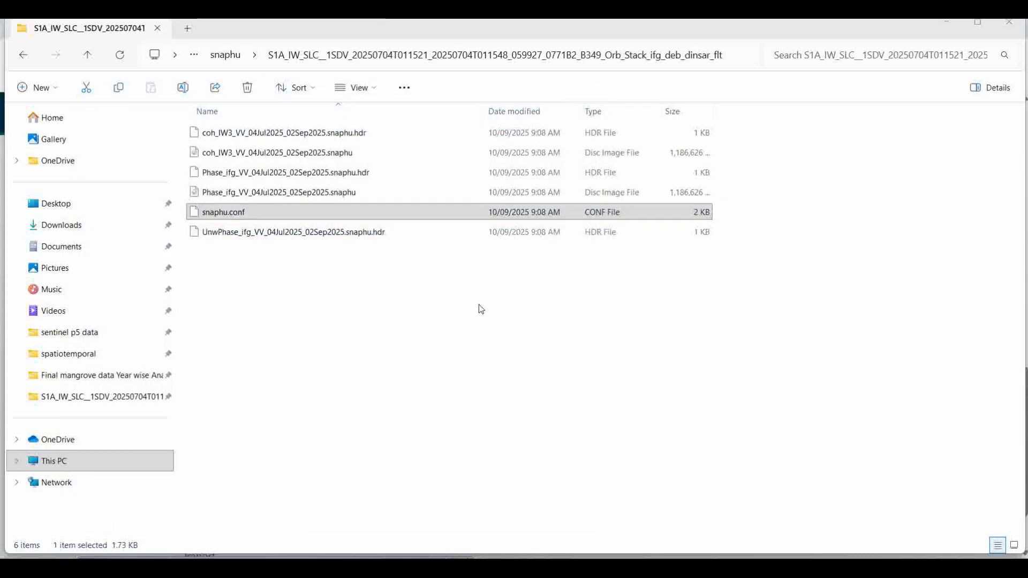
{"action": "left_click", "coordinate": [226, 55]}
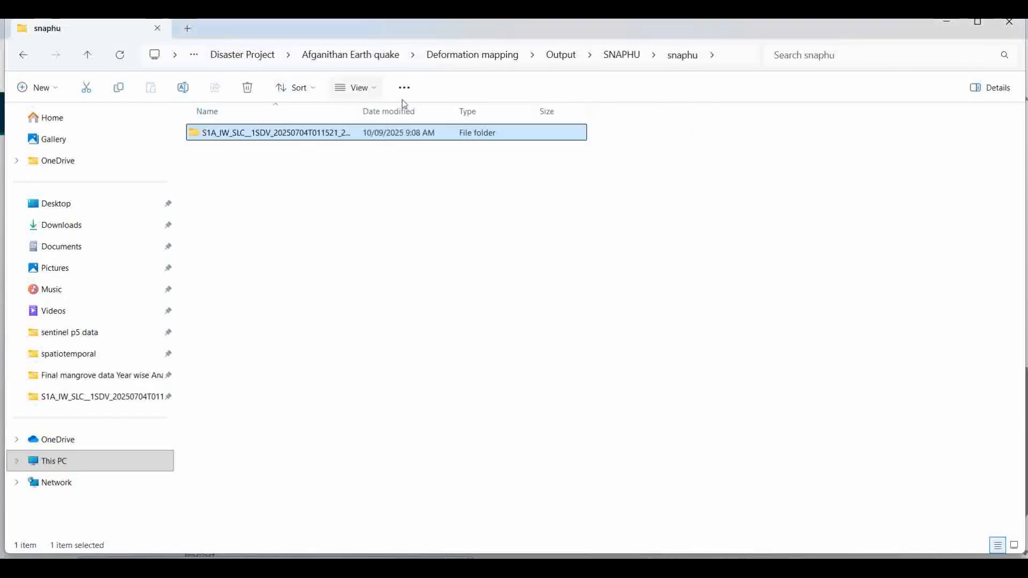
{"action": "left_click", "coordinate": [559, 55]}
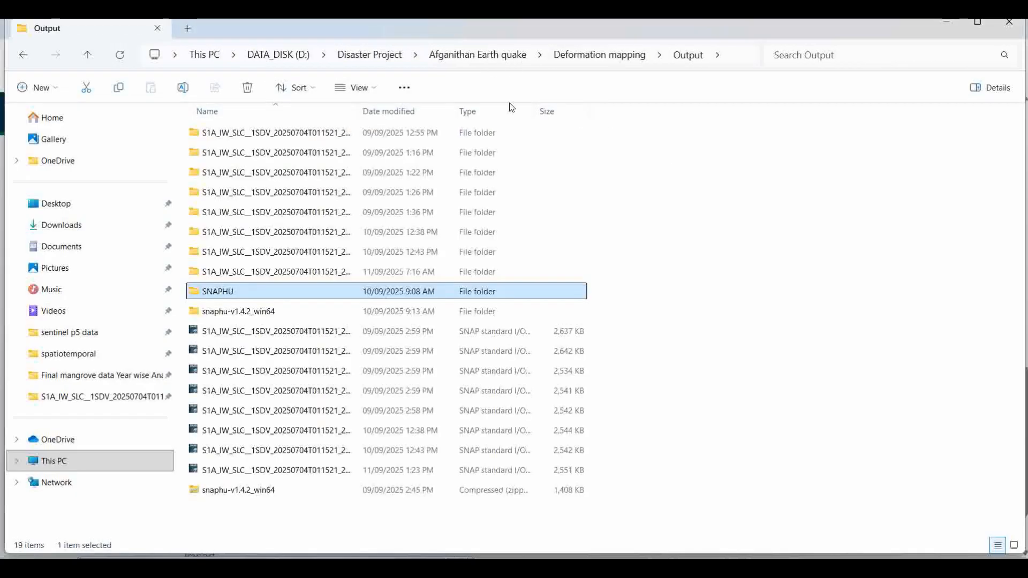
Step: Open the bin folder inside the extracted snaphu-v1.4.2_win64 folder to examine the SNAPHU unwrapping output files
{"action": "double_click", "coordinate": [233, 315]}
{"action": "double_click", "coordinate": [248, 134]}
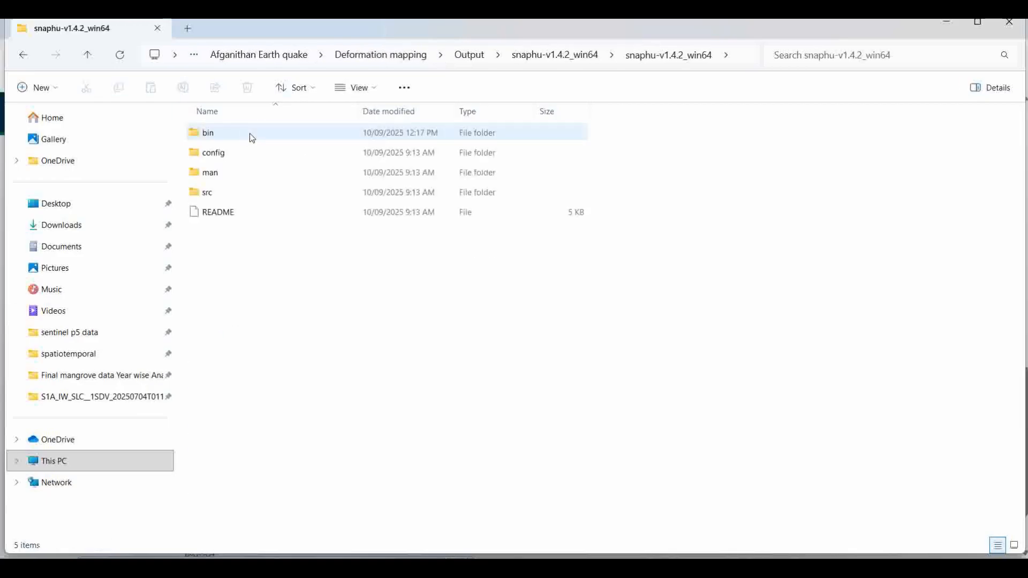
{"action": "double_click", "coordinate": [221, 134]}
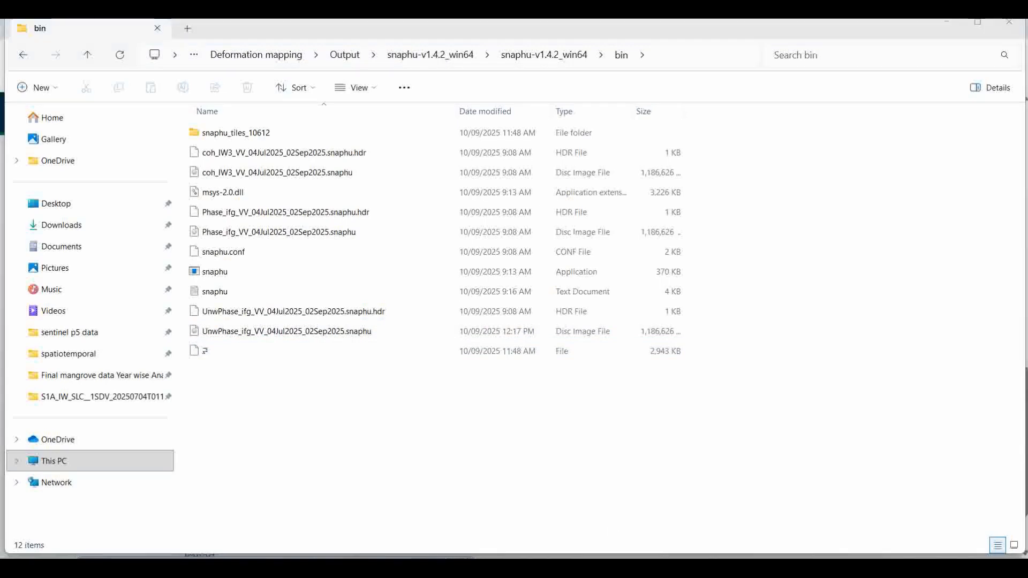
Step: Switch to SNAP and open Snaphu Import with the filtered product [8] ending in _dinsar_flt as the phase source
{"action": "left_click", "coordinate": [648, 568]}
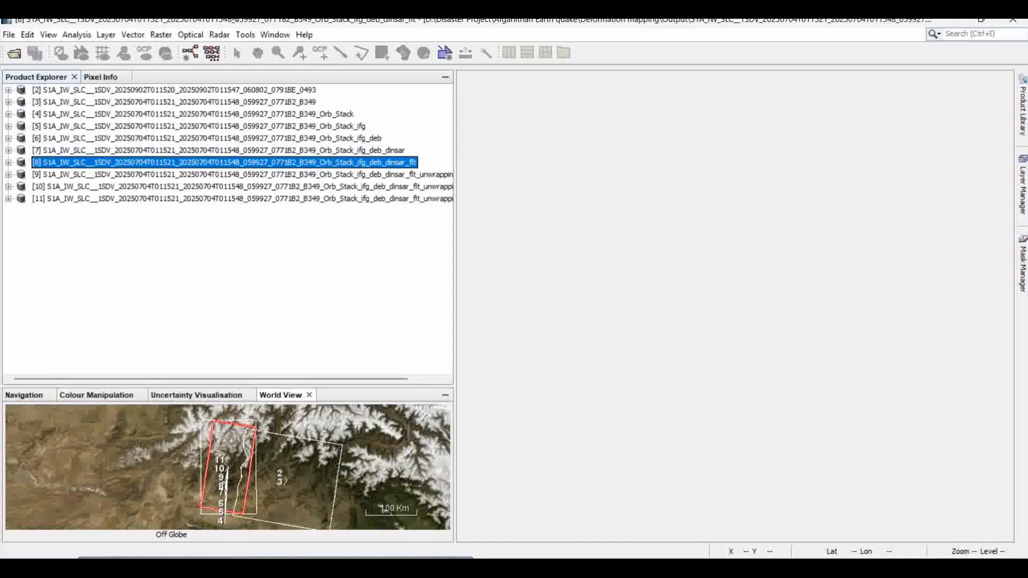
{"action": "left_click", "coordinate": [219, 35]}
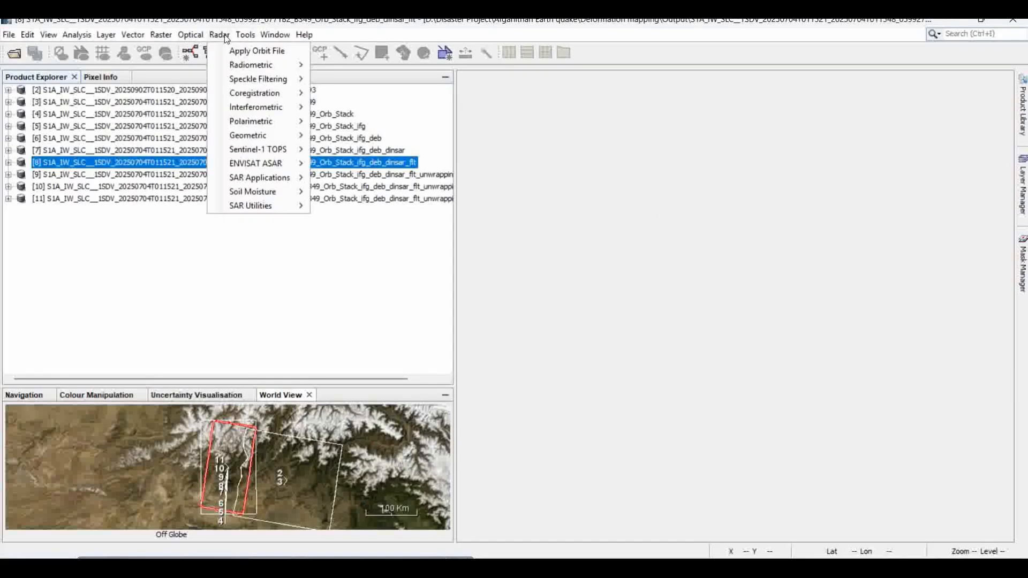
{"action": "mouse_move", "coordinate": [299, 108]}
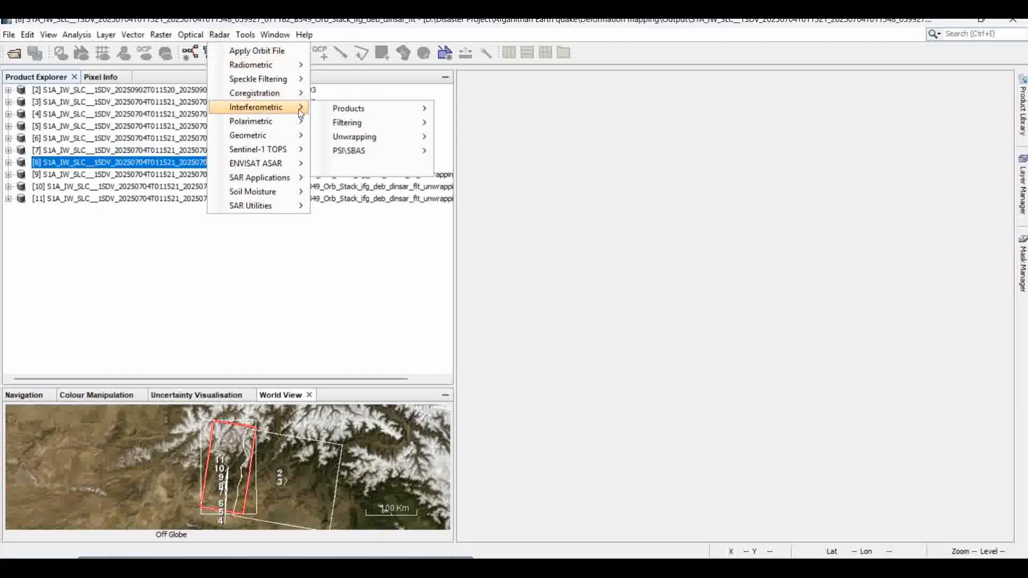
{"action": "mouse_move", "coordinate": [386, 140]}
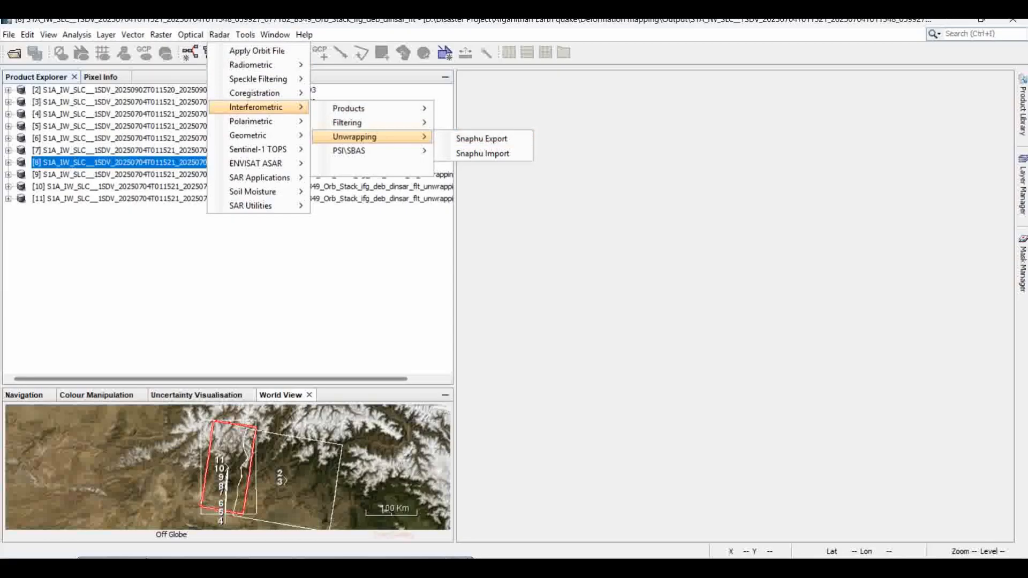
{"action": "left_click", "coordinate": [132, 543]}
{"action": "left_click", "coordinate": [223, 36]}
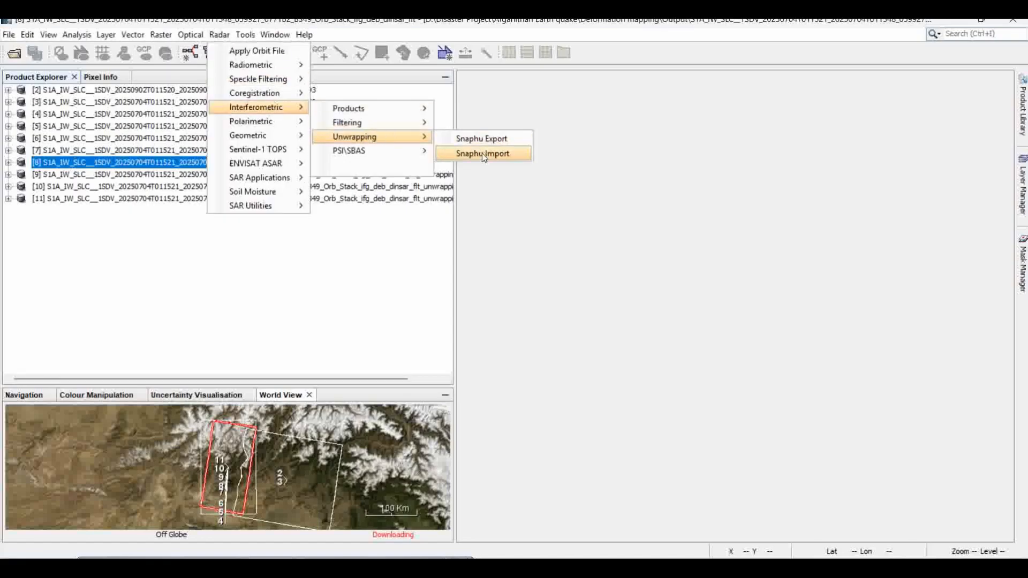
{"action": "left_click", "coordinate": [482, 153]}
{"action": "left_click_drag", "start_coordinate": [559, 112], "coordinate": [618, 108]}
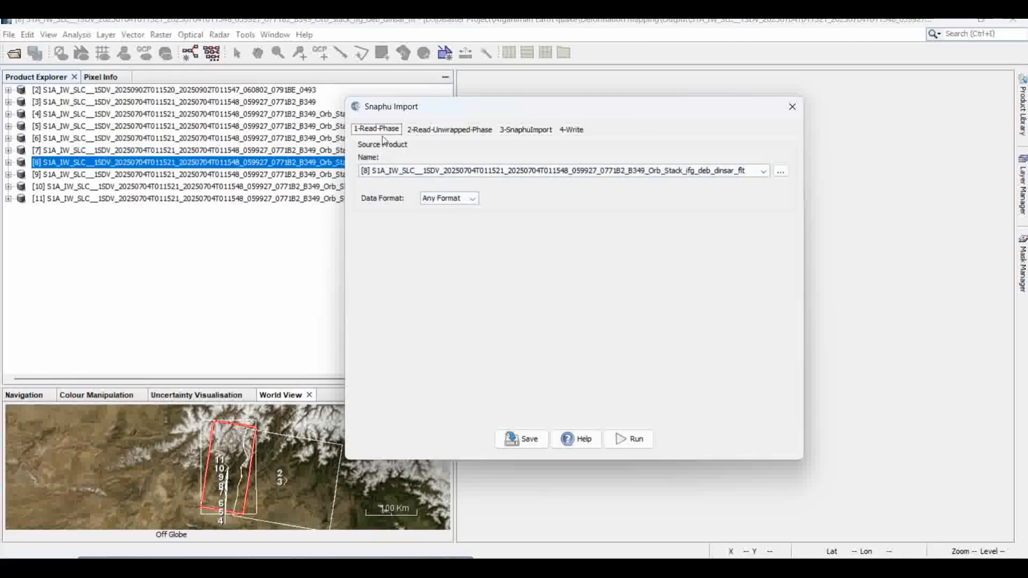
{"action": "left_click_drag", "start_coordinate": [475, 104], "coordinate": [571, 106]}
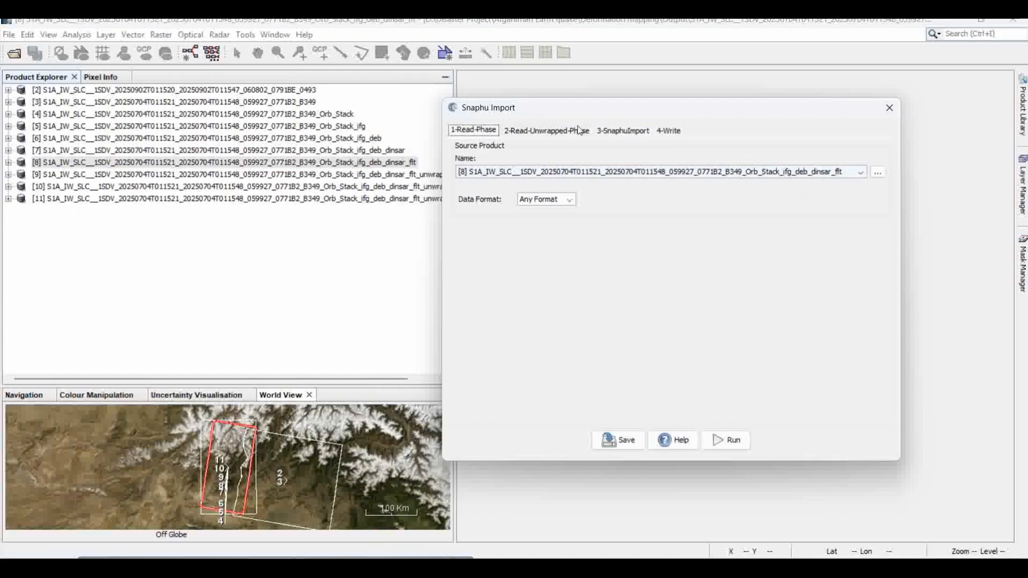
Step: Set the Read-Unwrapped-Phase source to UnwPhase_ifg_VV_04Jul2025_02Sep2025.snaphu.hdr from the snaphu-v1.4.2_win64 bin folder
{"action": "left_click", "coordinate": [556, 134]}
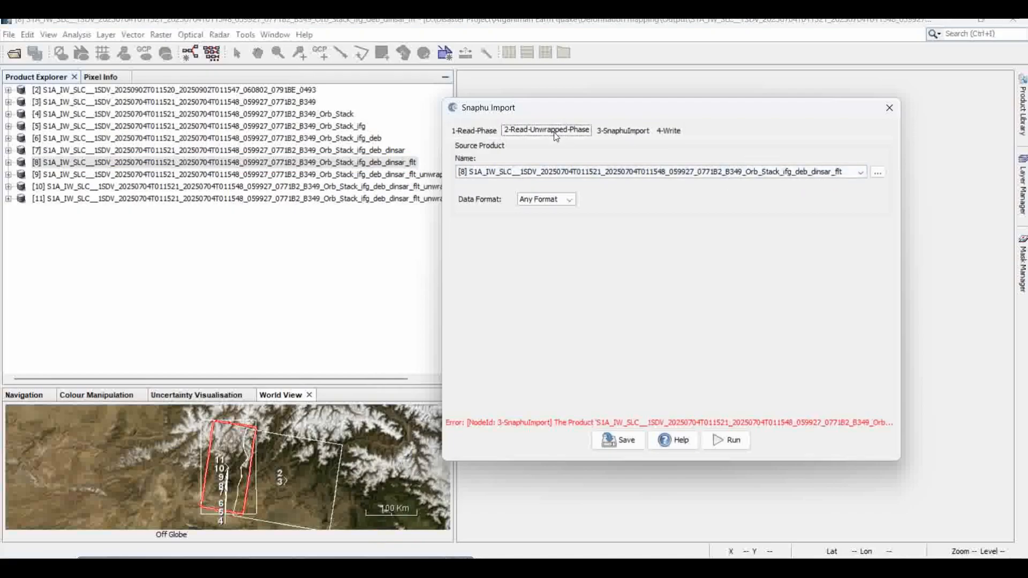
{"action": "left_click", "coordinate": [877, 172]}
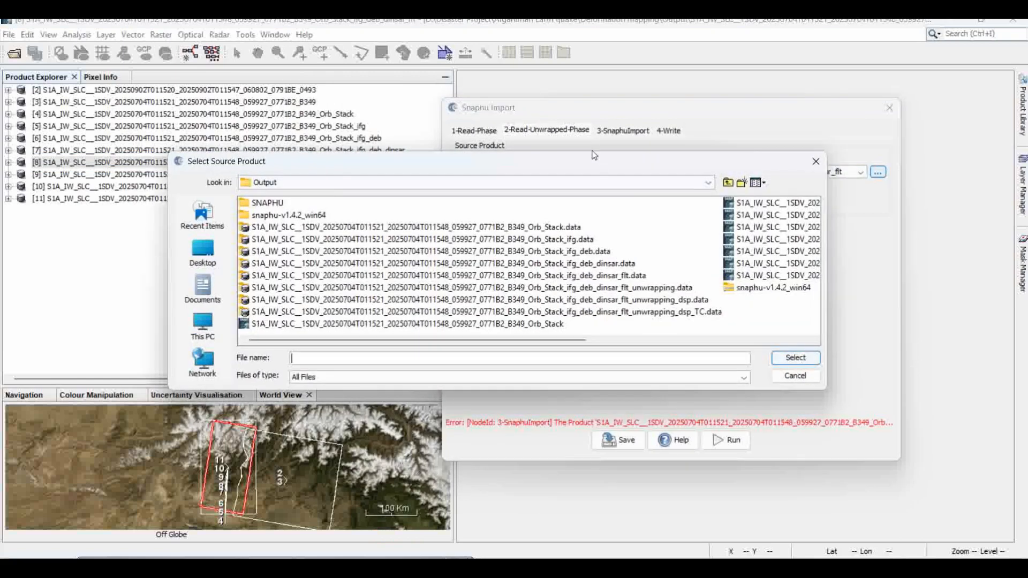
{"action": "double_click", "coordinate": [312, 216]}
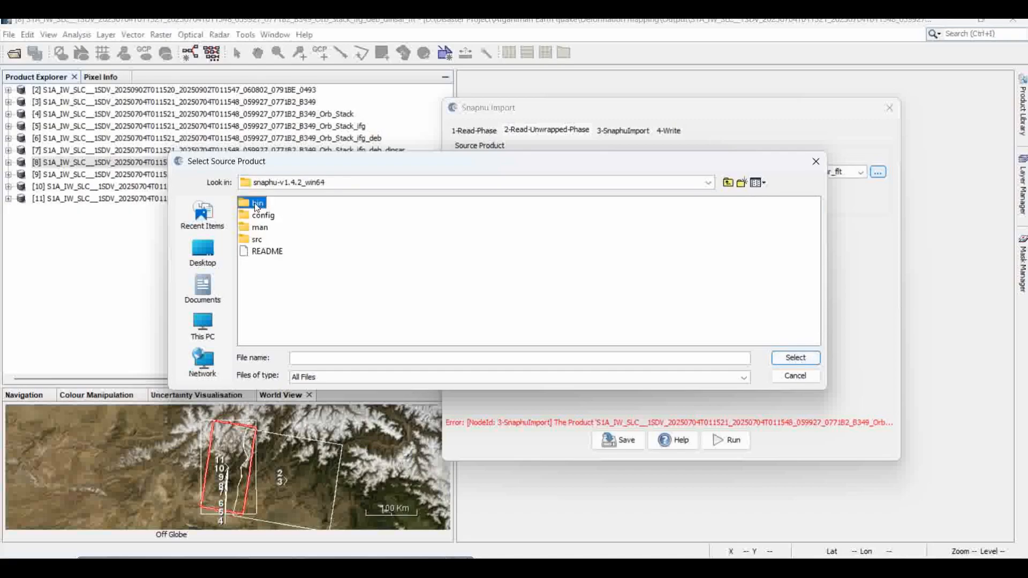
{"action": "double_click", "coordinate": [256, 204]}
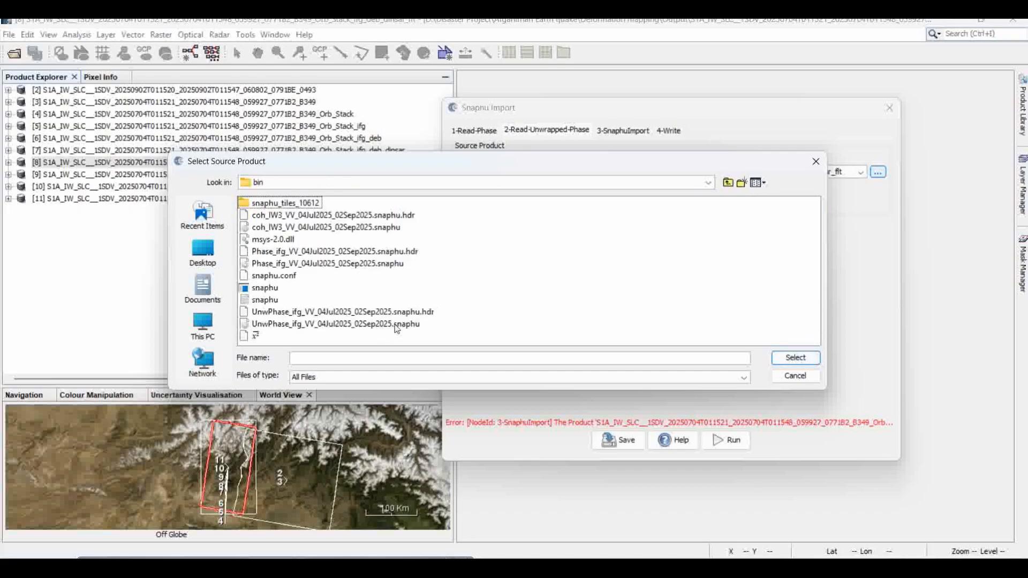
{"action": "left_click", "coordinate": [313, 326]}
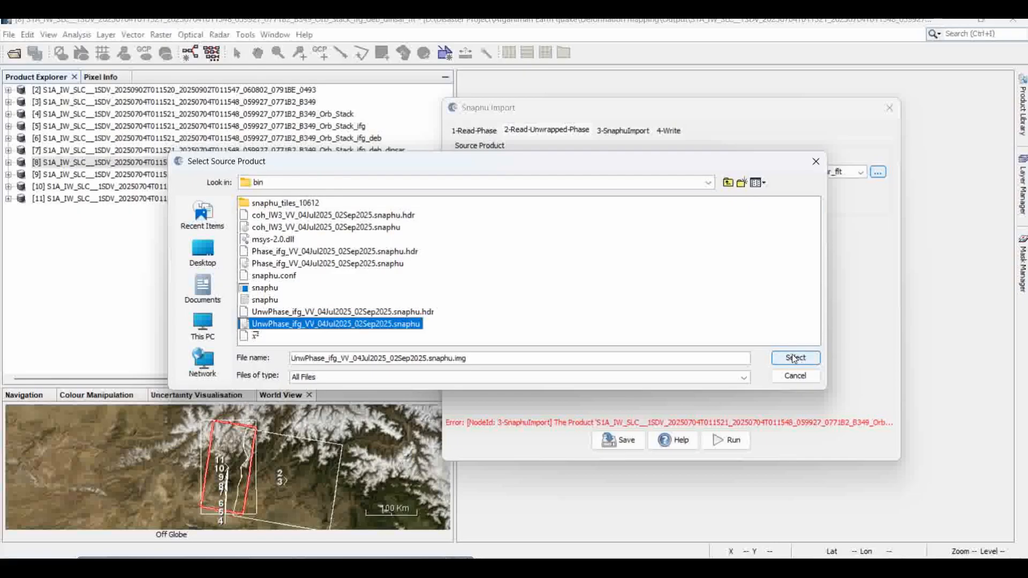
{"action": "left_click", "coordinate": [815, 161]}
{"action": "left_click", "coordinate": [877, 172]}
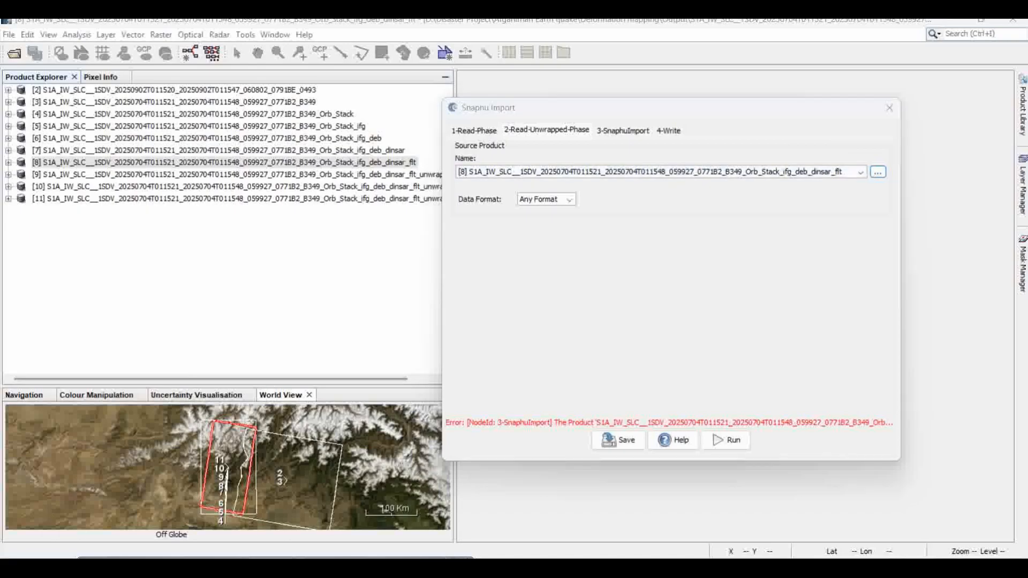
{"action": "left_click", "coordinate": [389, 312]}
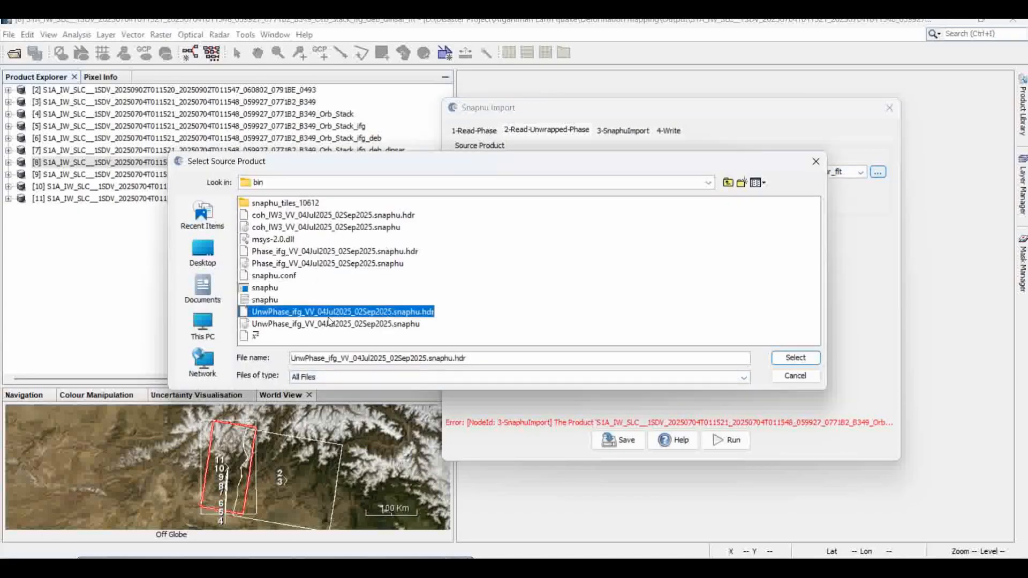
{"action": "left_click", "coordinate": [789, 358]}
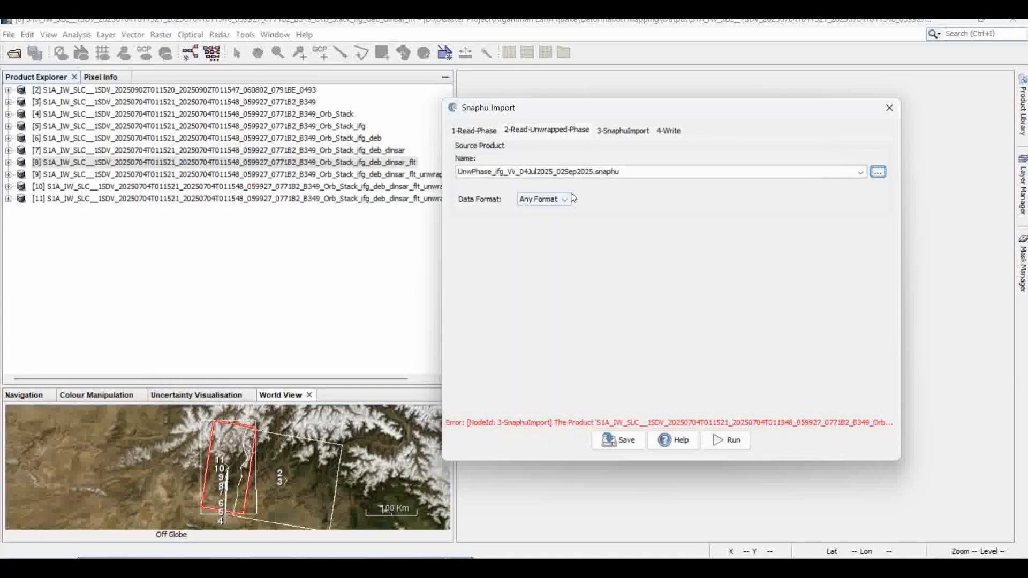
Step: Append "_unwarapping" to the Snaphu Import target product name, and close the dialog without running the import
{"action": "left_click", "coordinate": [622, 133]}
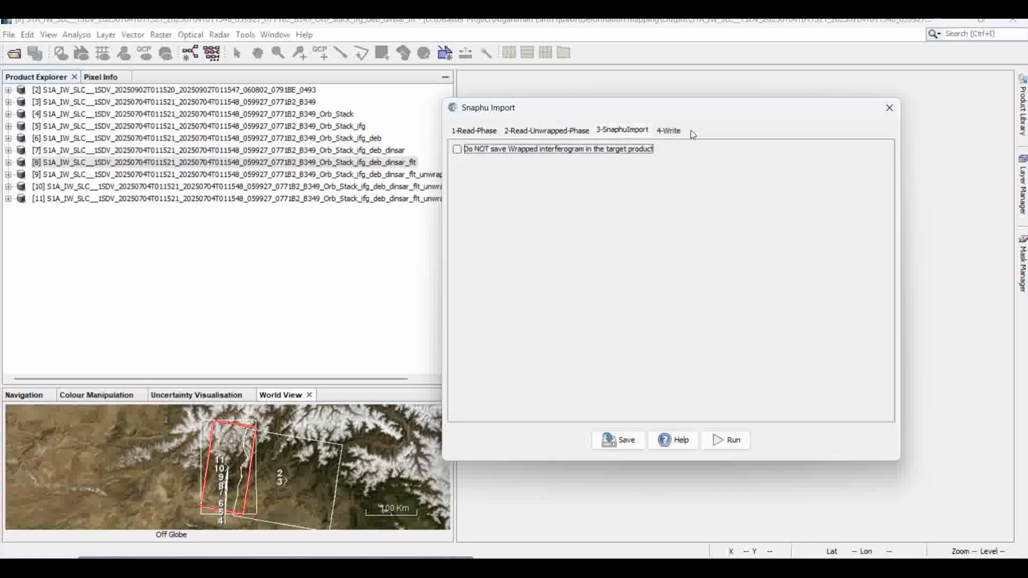
{"action": "left_click", "coordinate": [663, 132]}
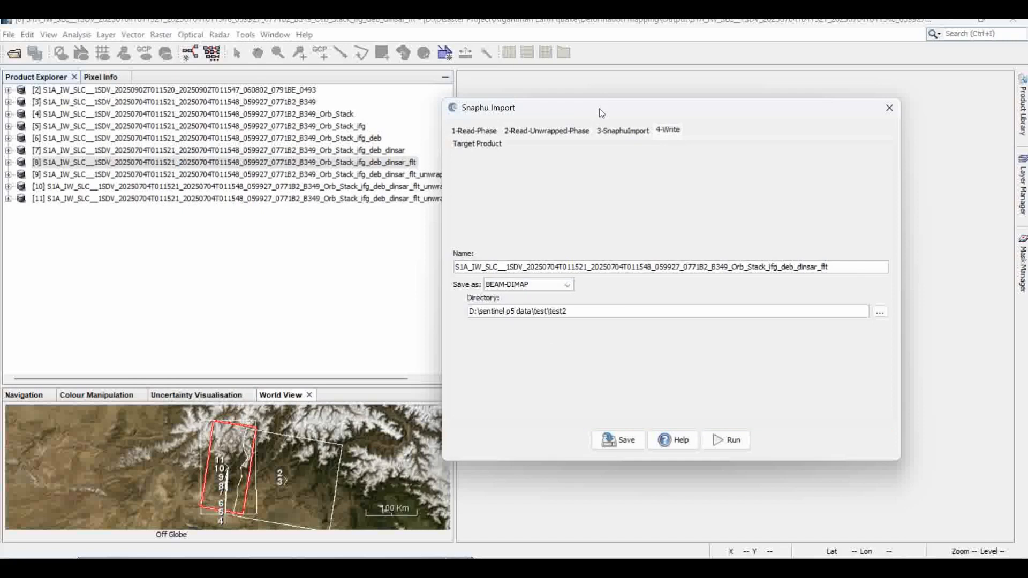
{"action": "left_click_drag", "start_coordinate": [602, 113], "coordinate": [641, 112]}
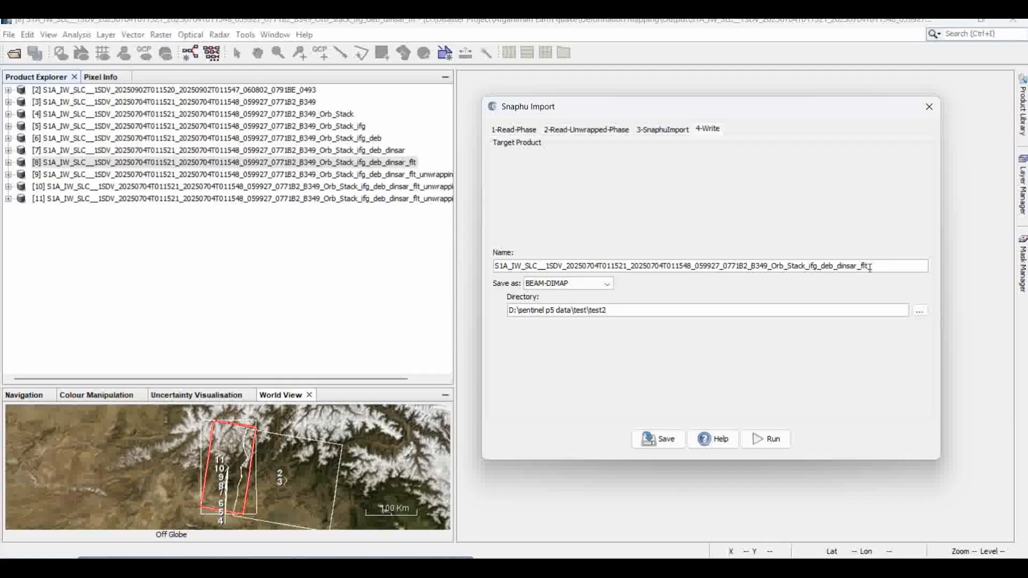
{"action": "type", "text": "_unwarapping"}
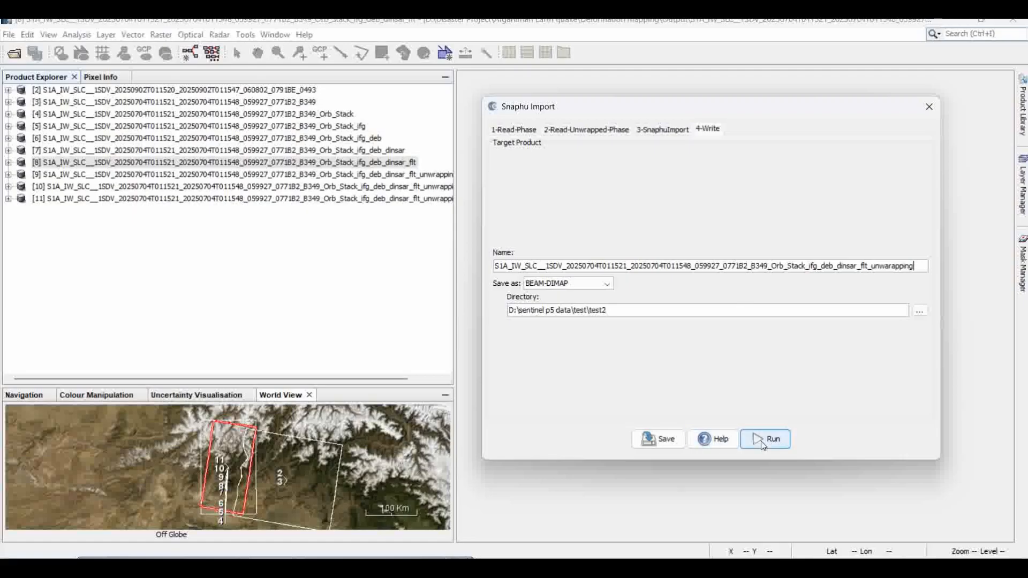
{"action": "left_click", "coordinate": [929, 107]}
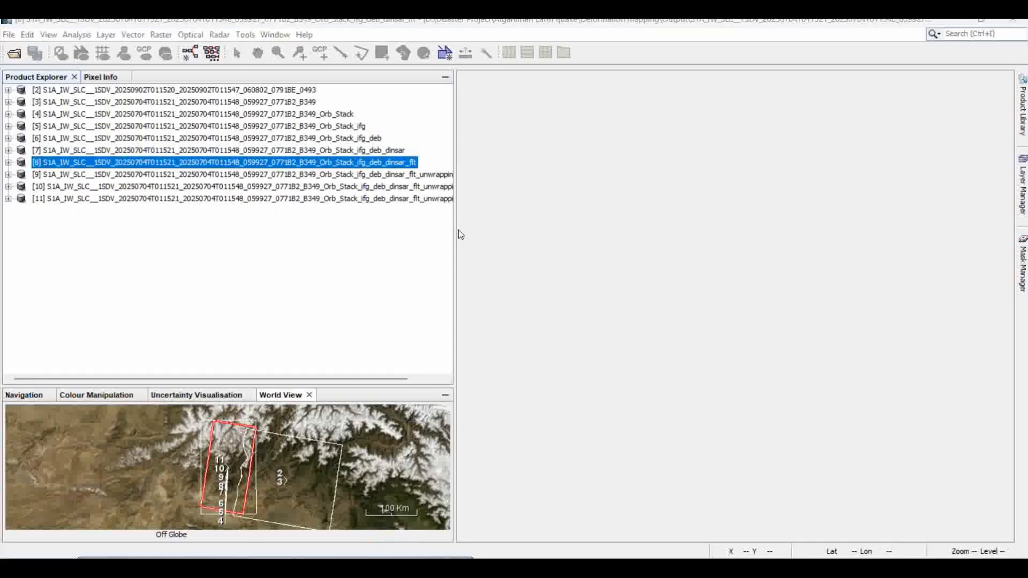
Step: Display the Unw_Phase_ifg_04Jul2025_02Sep2025 band of product [9] ending in _flt_unwrapping, and collapse that product's tree
{"action": "left_click_drag", "start_coordinate": [455, 230], "coordinate": [502, 230]}
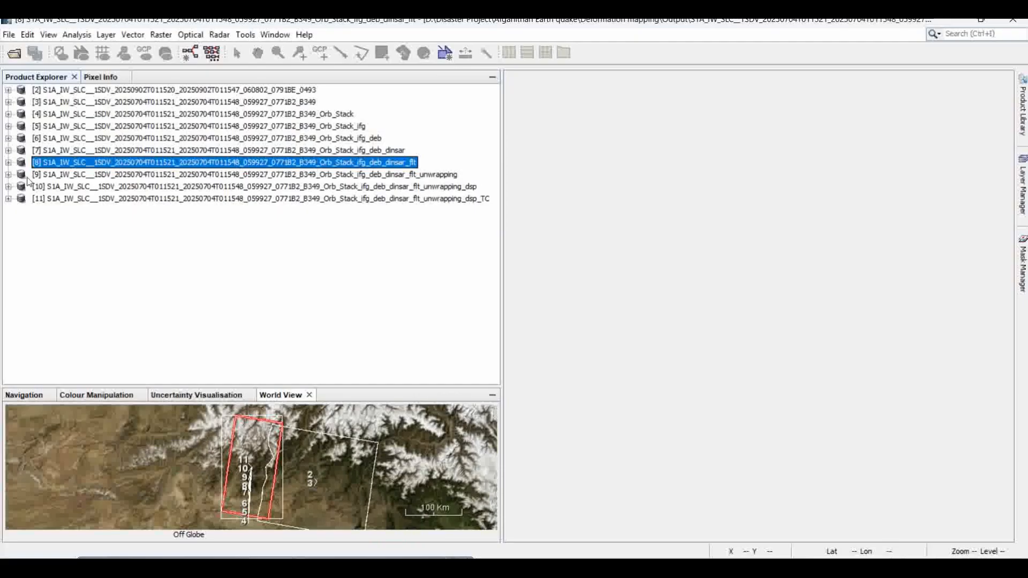
{"action": "left_click", "coordinate": [8, 175]}
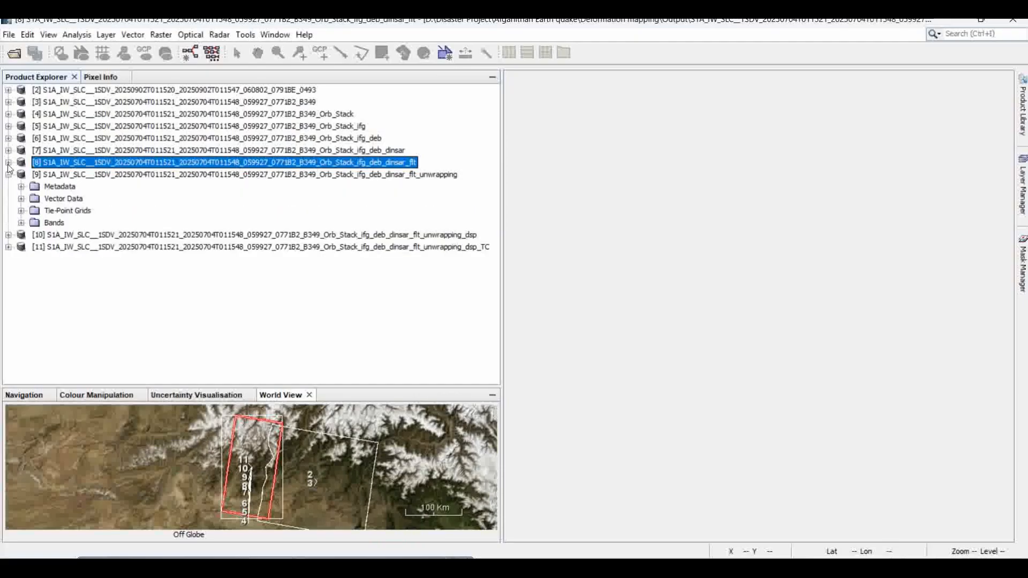
{"action": "left_click", "coordinate": [89, 177]}
{"action": "left_click", "coordinate": [21, 223]}
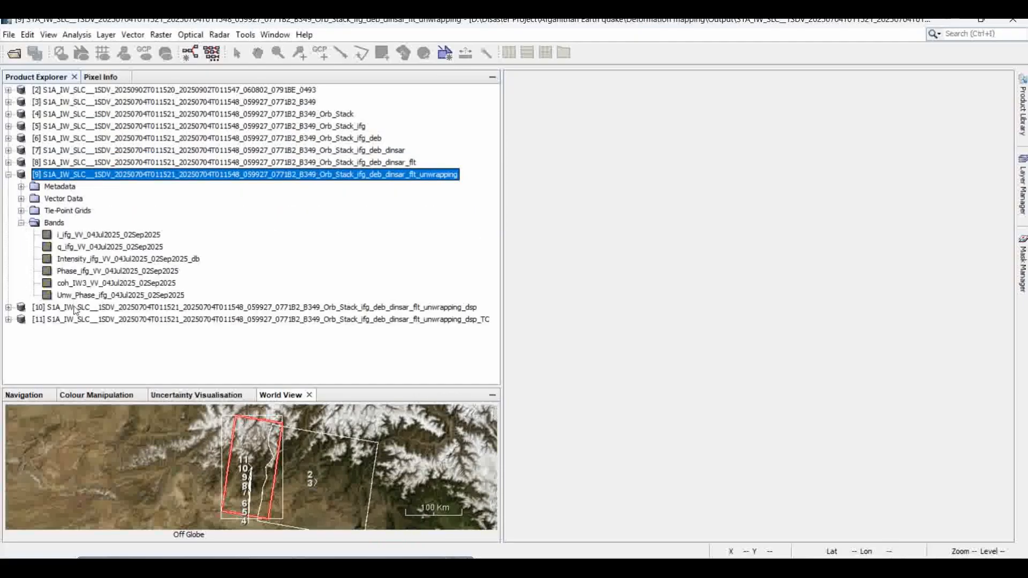
{"action": "left_click", "coordinate": [105, 296]}
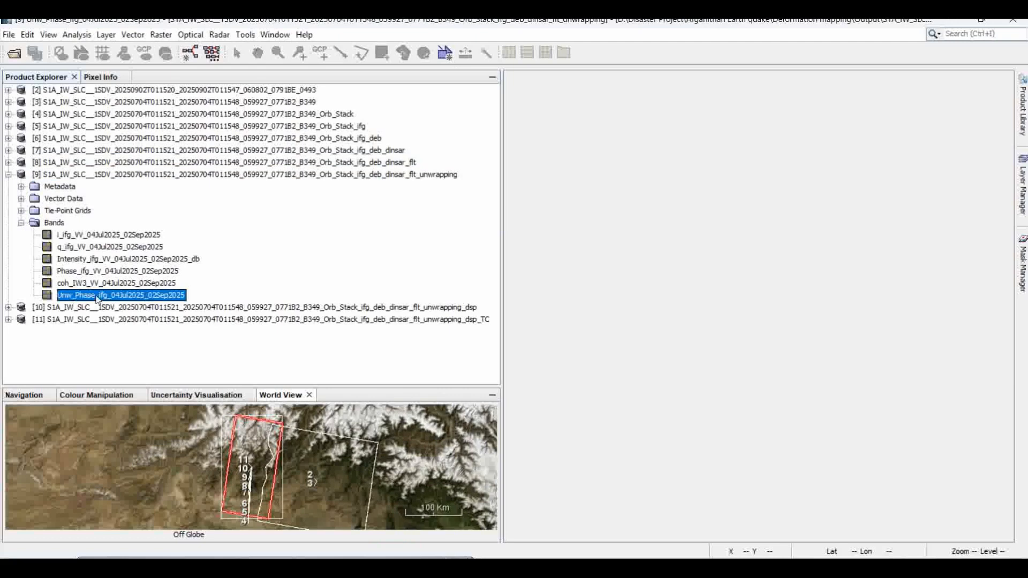
{"action": "double_click", "coordinate": [86, 296]}
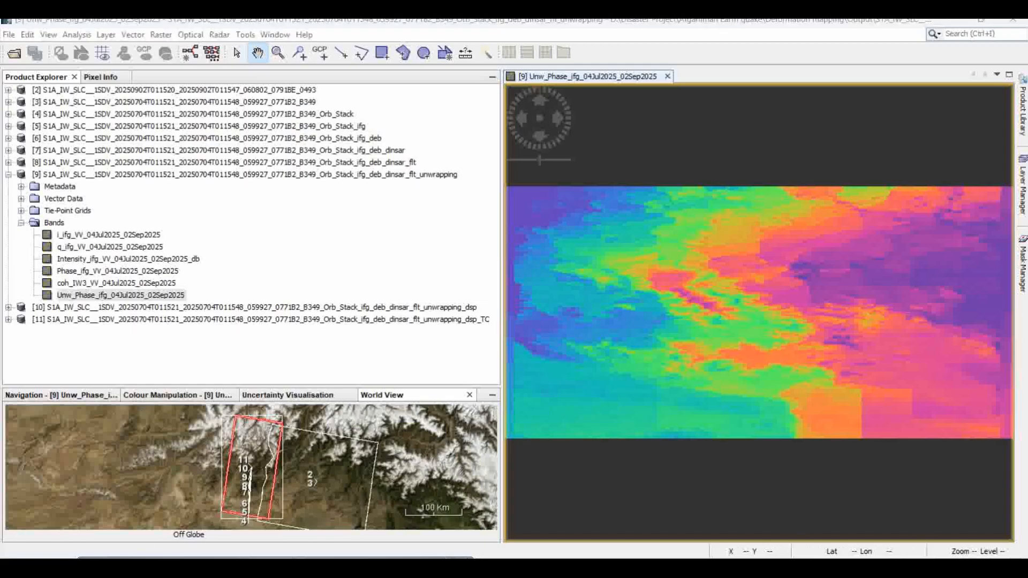
{"action": "left_click", "coordinate": [21, 223]}
{"action": "left_click", "coordinate": [9, 174]}
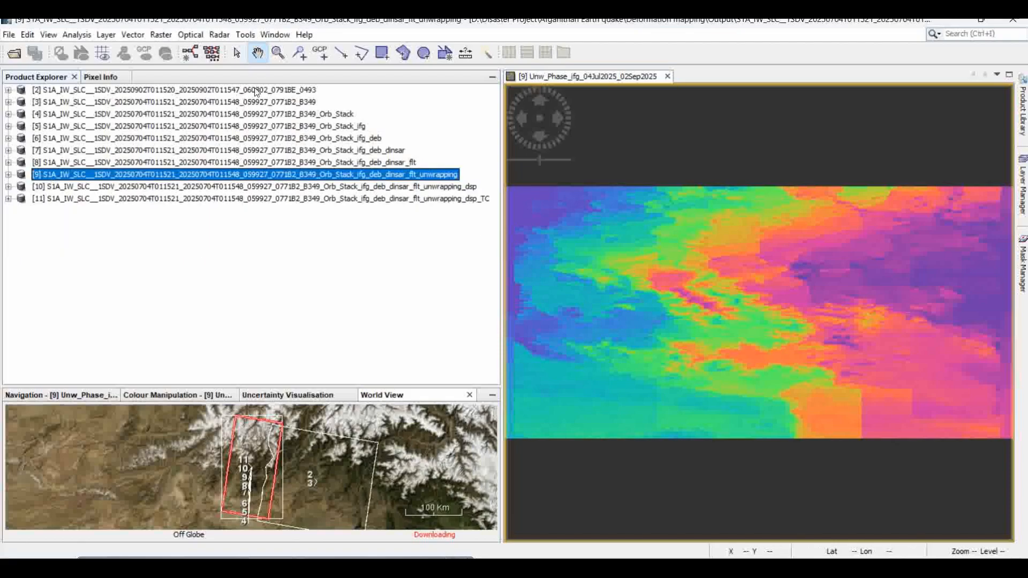
{"action": "left_click", "coordinate": [219, 35]}
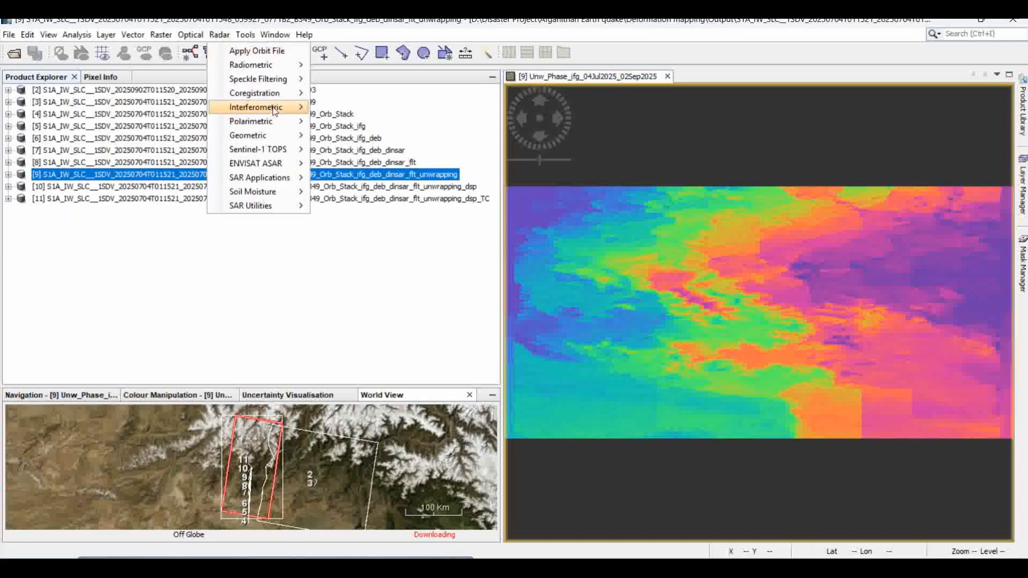
{"action": "mouse_move", "coordinate": [274, 109]}
{"action": "mouse_move", "coordinate": [367, 140]}
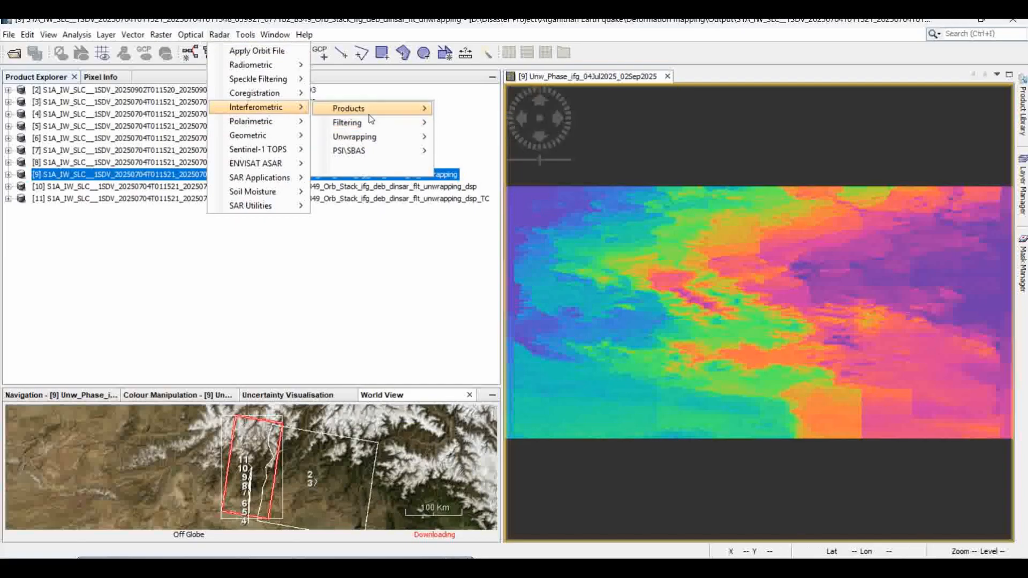
{"action": "mouse_move", "coordinate": [258, 79]}
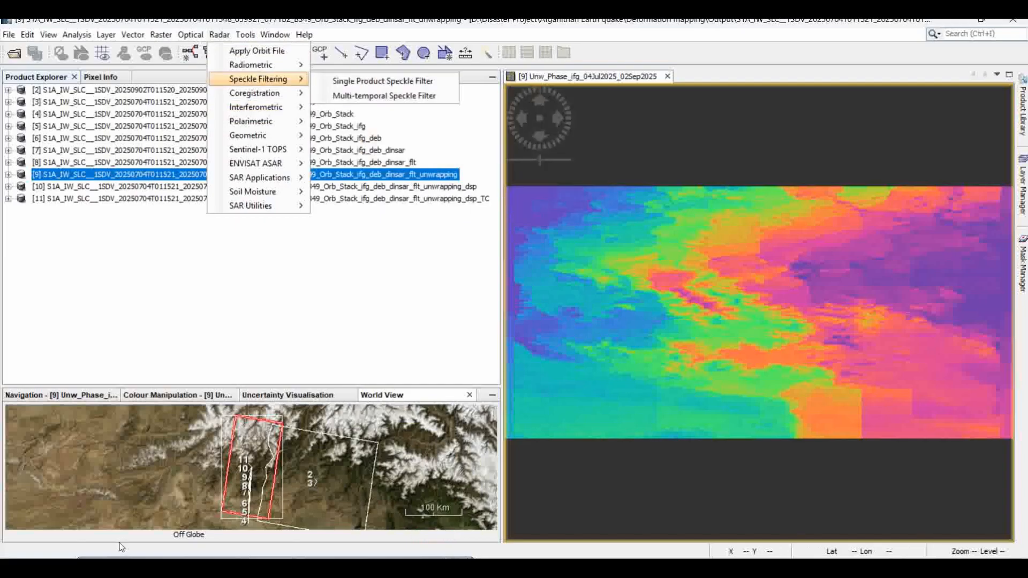
{"action": "key", "text": "alt+Tab"}
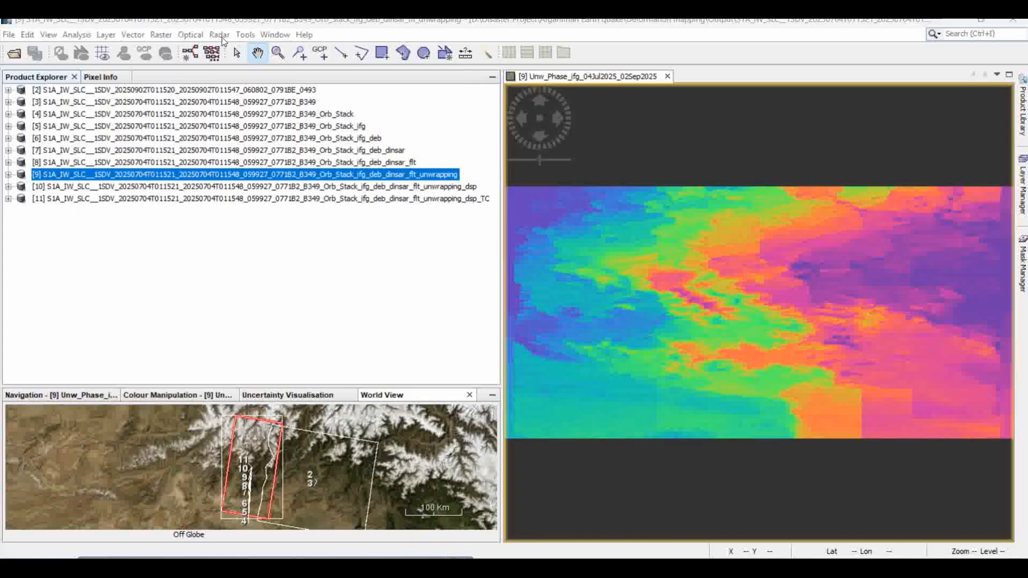
Step: Open Phase to Displacement with product [9] ending in _flt_unwrapping as source, and widen the dialog to show the full product names
{"action": "left_click", "coordinate": [220, 35]}
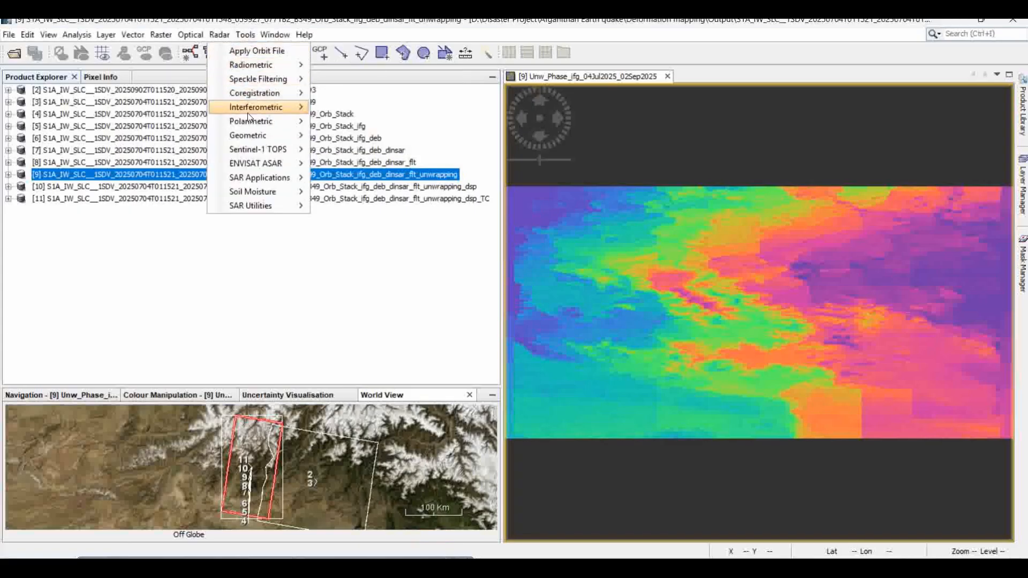
{"action": "mouse_move", "coordinate": [251, 107]}
{"action": "mouse_move", "coordinate": [364, 108]}
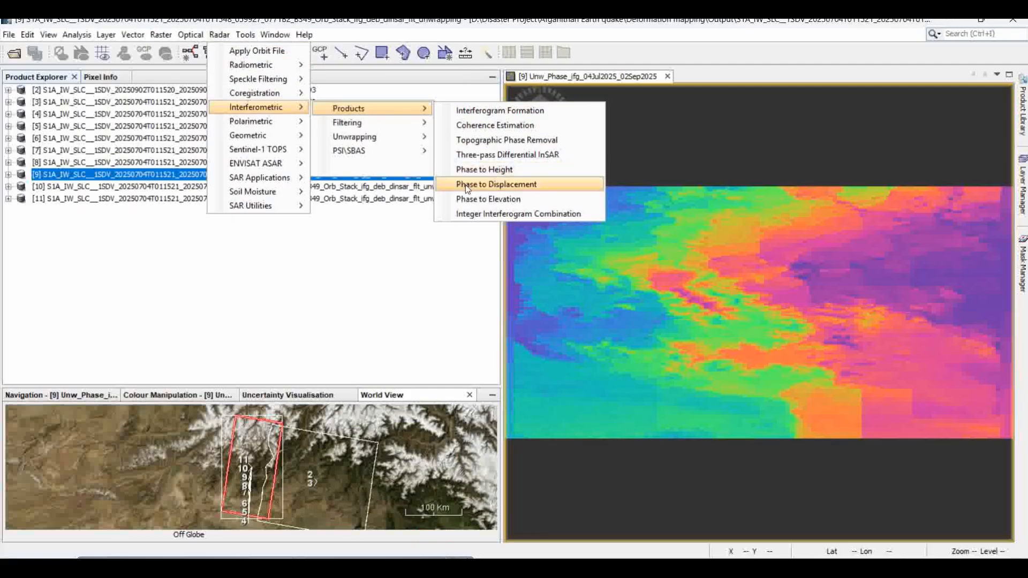
{"action": "left_click", "coordinate": [493, 185]}
{"action": "left_click_drag", "start_coordinate": [480, 146], "coordinate": [499, 131]}
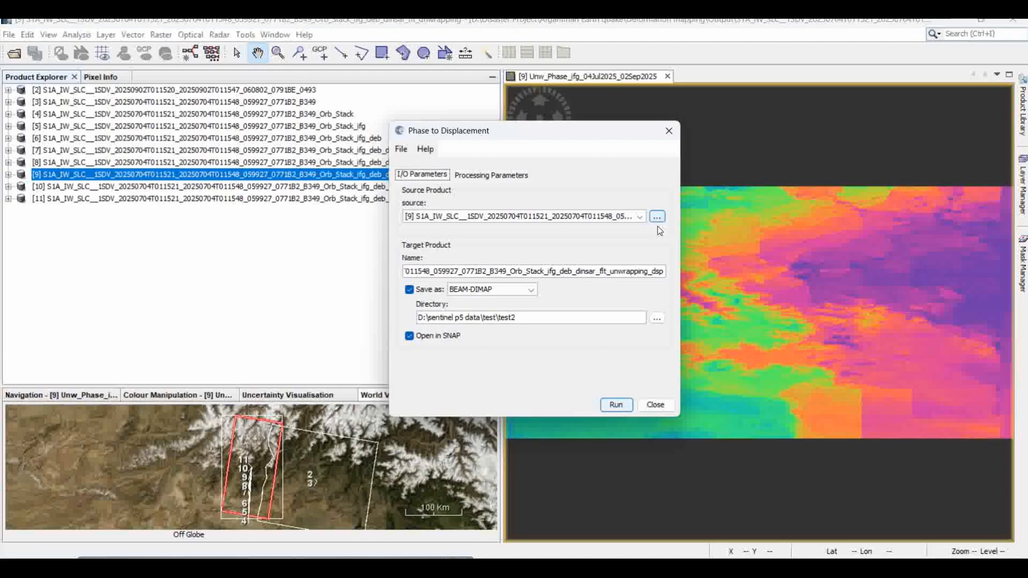
{"action": "left_click_drag", "start_coordinate": [680, 232], "coordinate": [949, 232]}
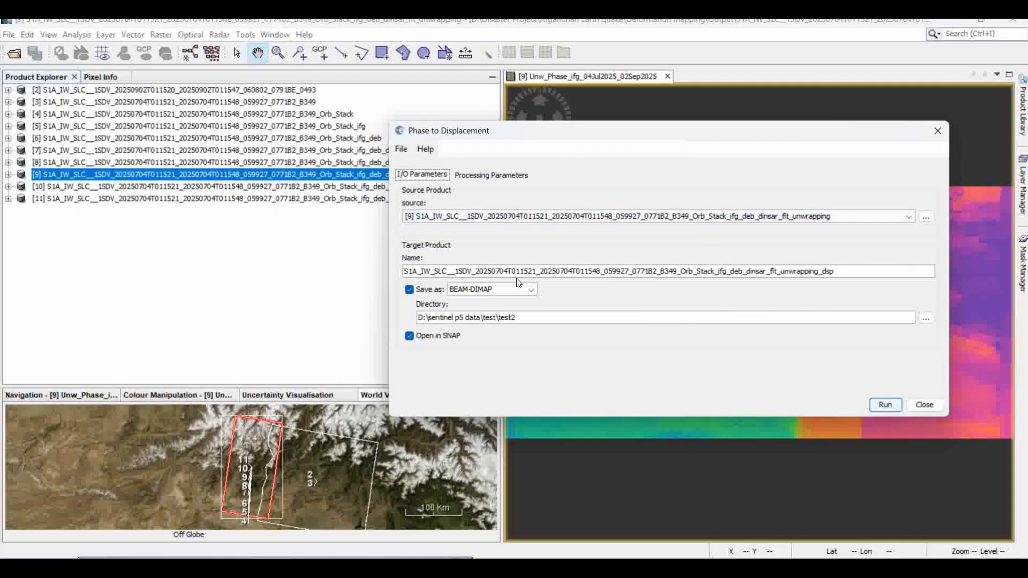
Step: Review the Phase to Displacement processing and I/O parameters, and close the dialog without running the conversion
{"action": "left_click", "coordinate": [495, 176]}
{"action": "left_click", "coordinate": [421, 176]}
{"action": "left_click", "coordinate": [833, 277]}
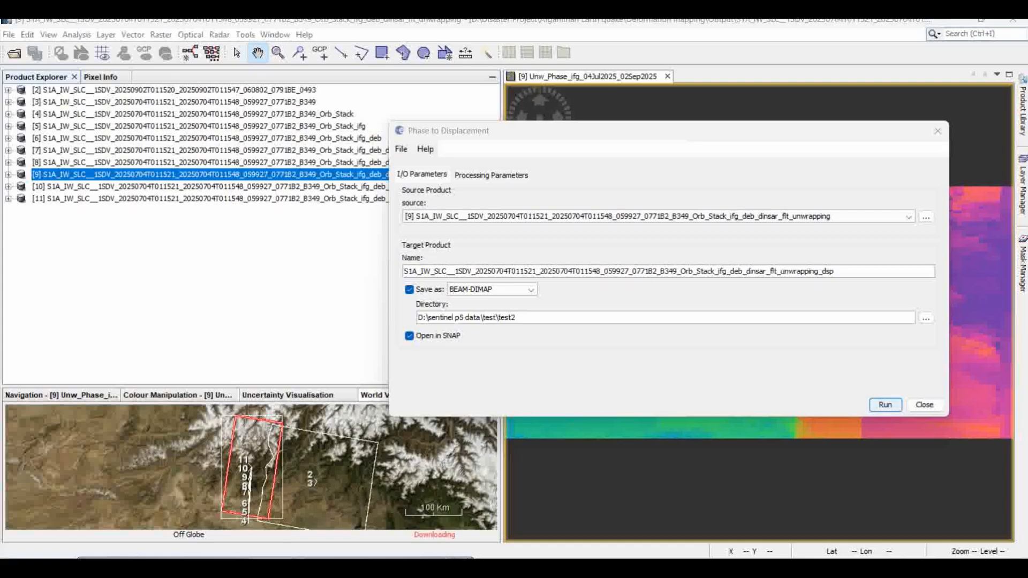
{"action": "left_click", "coordinate": [925, 405]}
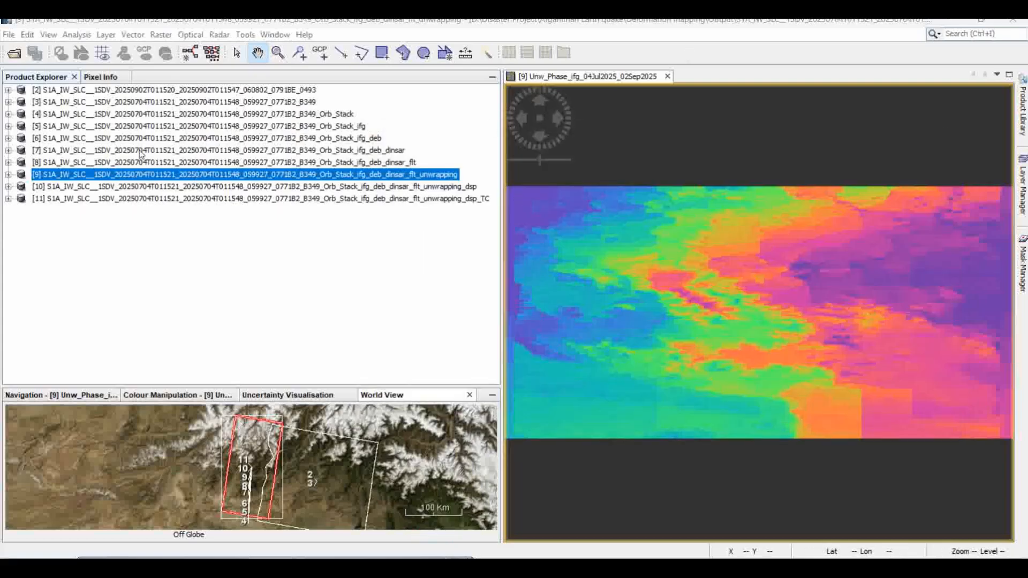
Step: Display the displacement band of product [10] ending in _unwrapping_dsp, and show its colour manipulation histogram
{"action": "left_click", "coordinate": [59, 187]}
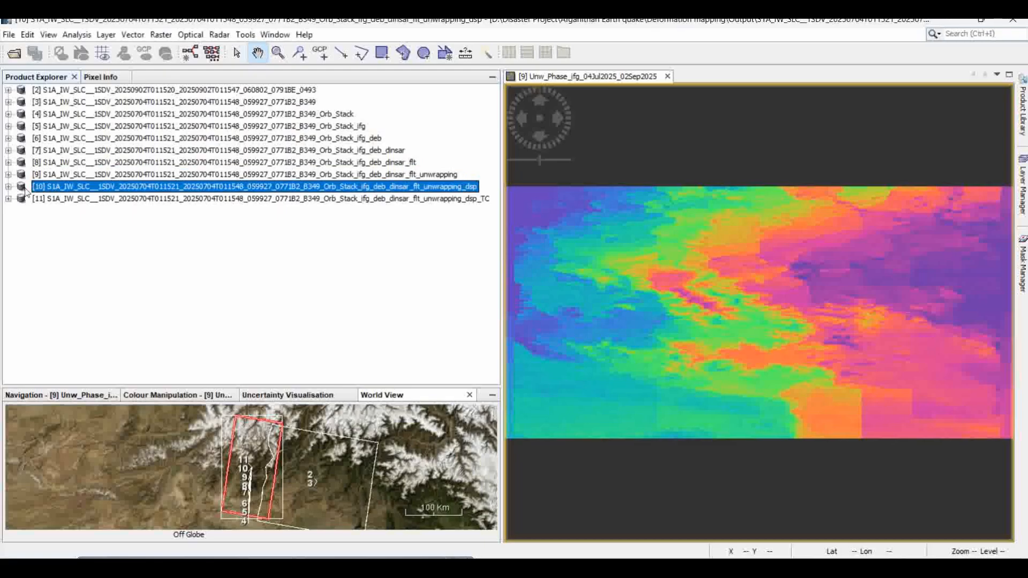
{"action": "left_click", "coordinate": [8, 187]}
{"action": "left_click", "coordinate": [21, 234]}
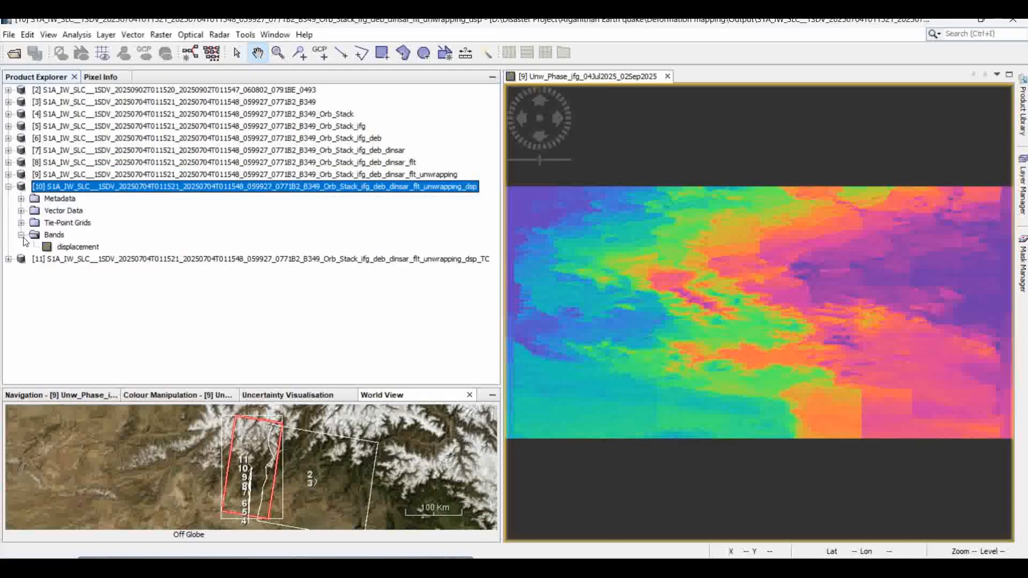
{"action": "double_click", "coordinate": [78, 247]}
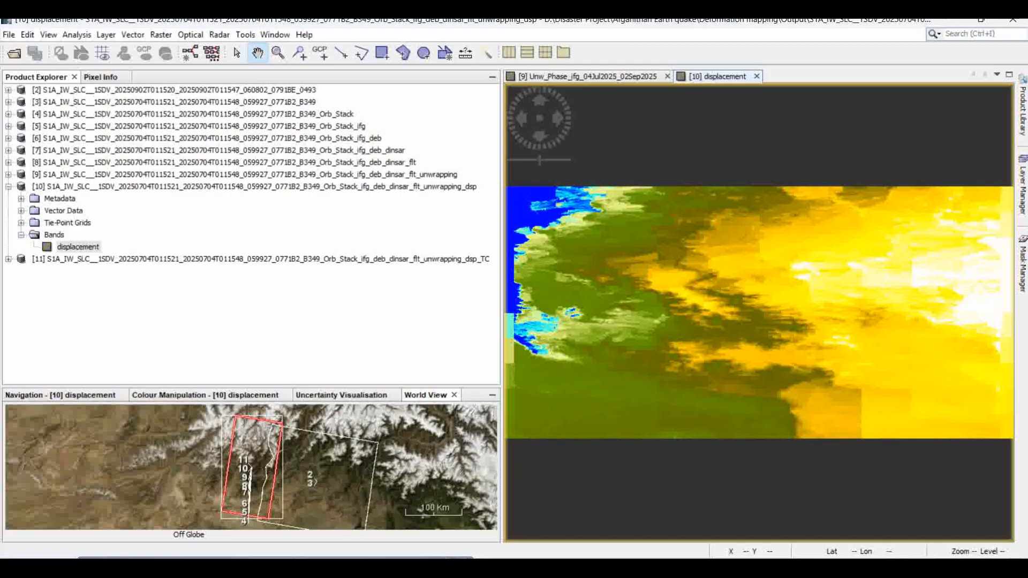
{"action": "left_click", "coordinate": [188, 397]}
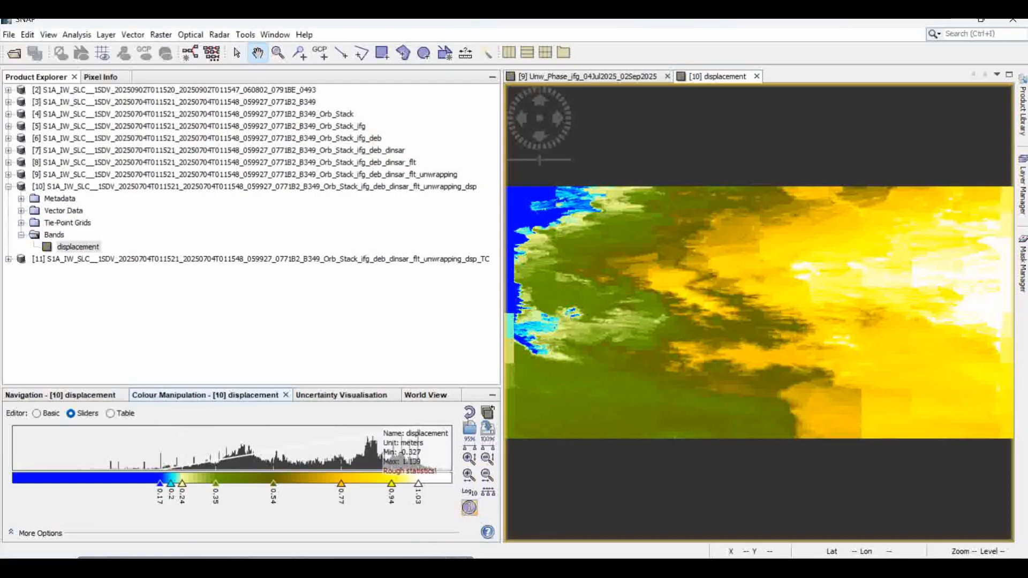
Step: Open Range-Doppler Terrain Correction, and widen and reposition its dialog to show the full product names
{"action": "left_click", "coordinate": [217, 35]}
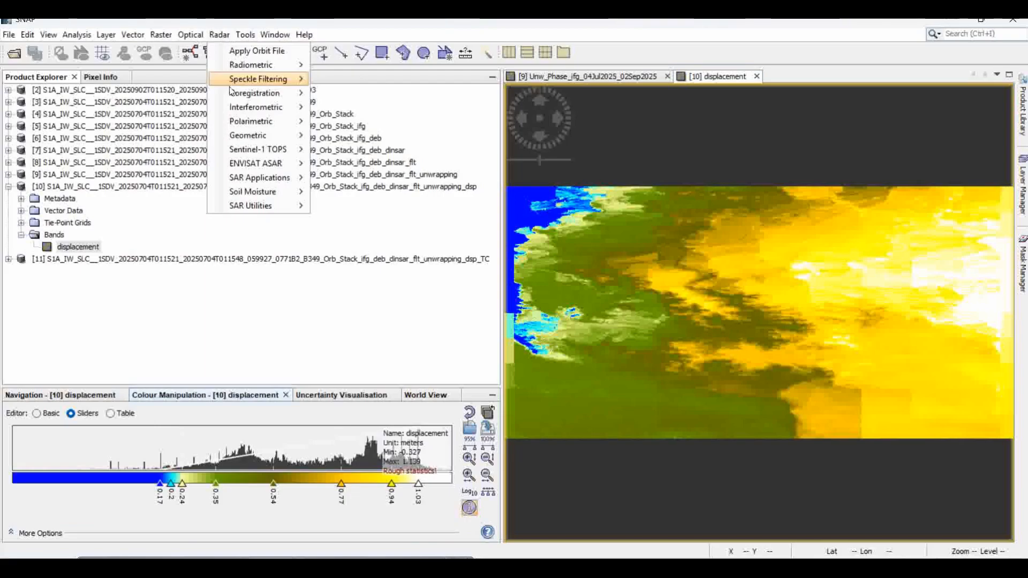
{"action": "mouse_move", "coordinate": [278, 136]}
{"action": "mouse_move", "coordinate": [402, 136]}
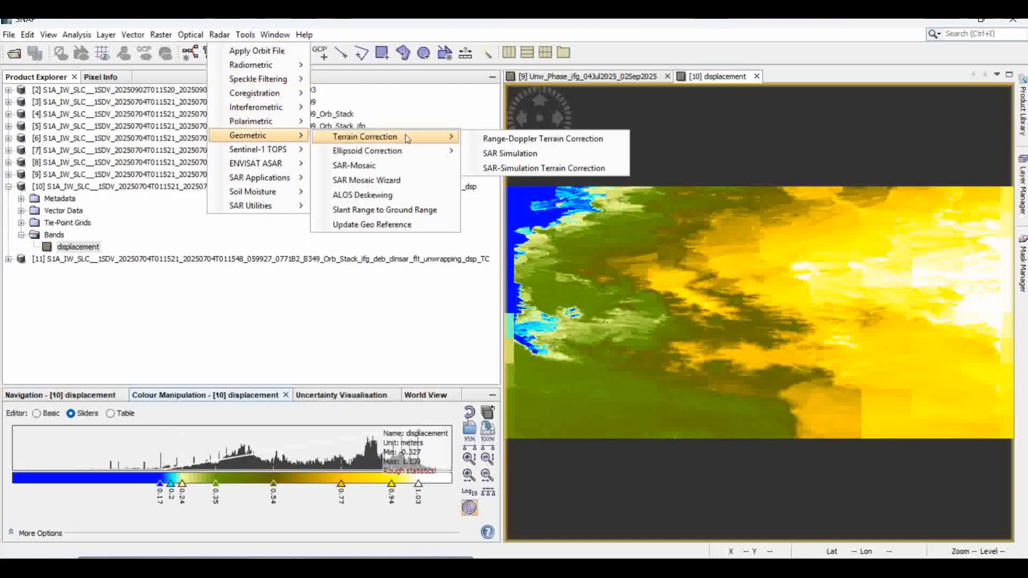
{"action": "left_click", "coordinate": [560, 140]}
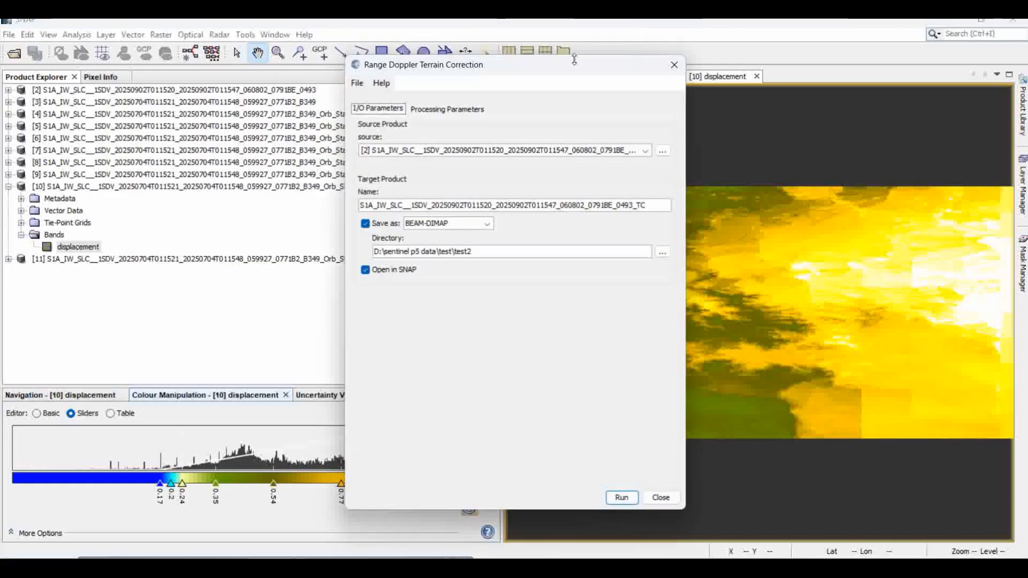
{"action": "left_click_drag", "start_coordinate": [575, 68], "coordinate": [616, 67]}
{"action": "left_click_drag", "start_coordinate": [727, 157], "coordinate": [965, 156]}
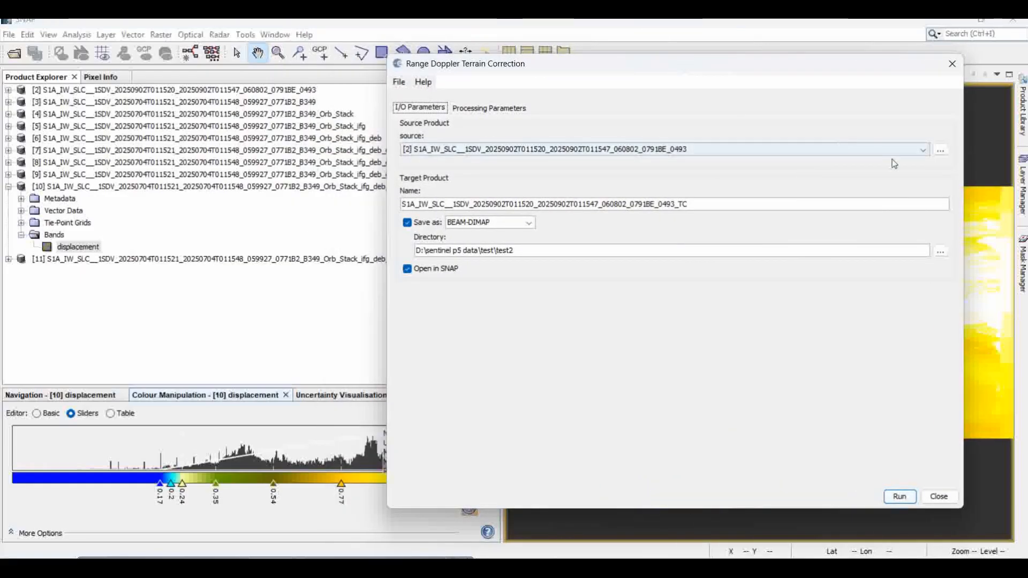
{"action": "left_click_drag", "start_coordinate": [712, 62], "coordinate": [738, 77]}
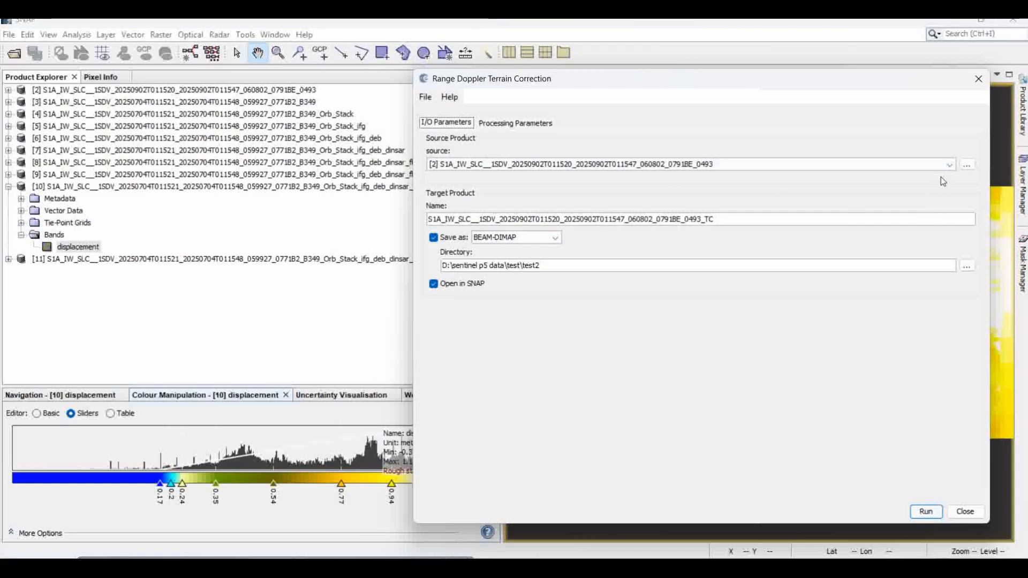
Step: Set the terrain correction source to product [10] ending in _dinsar_flt_unwrapping_dsp
{"action": "left_click", "coordinate": [949, 165]}
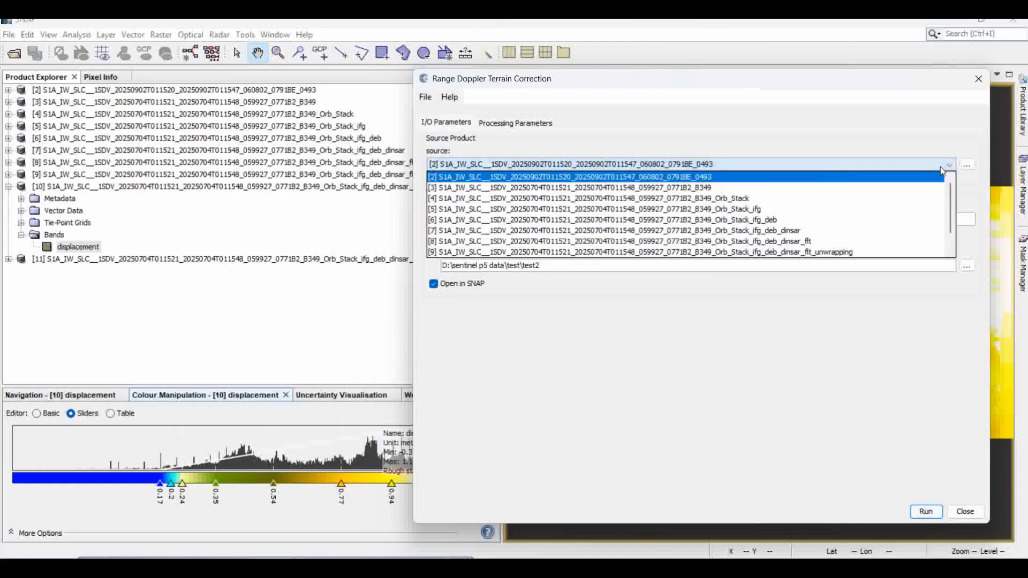
{"action": "left_click", "coordinate": [763, 253]}
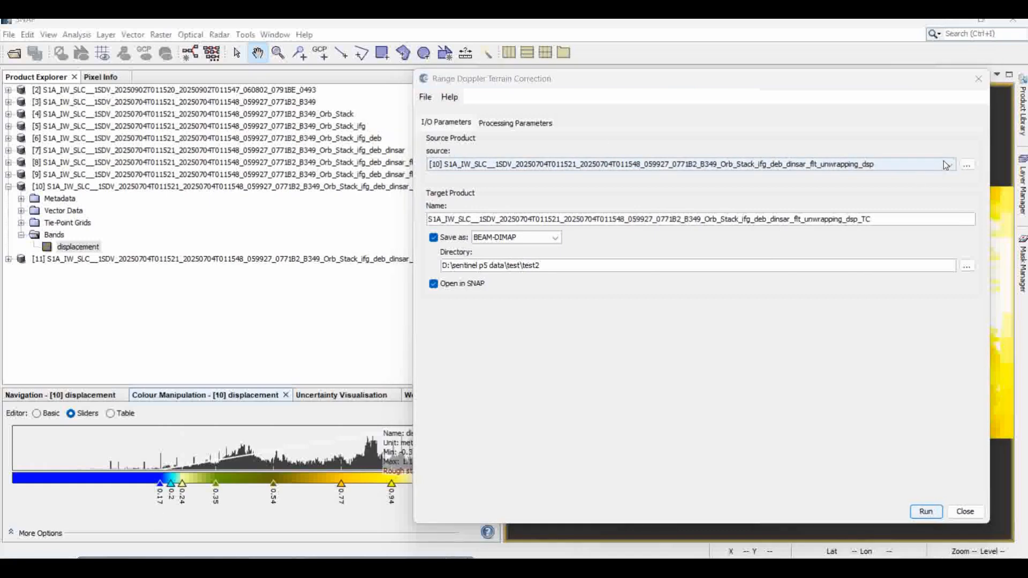
{"action": "left_click", "coordinate": [946, 164]}
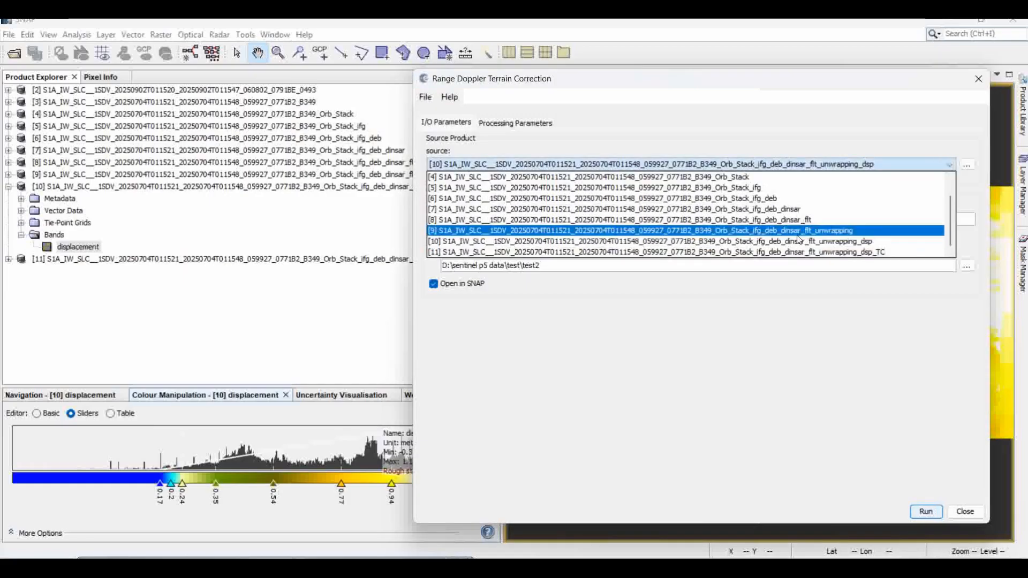
{"action": "left_click", "coordinate": [838, 244]}
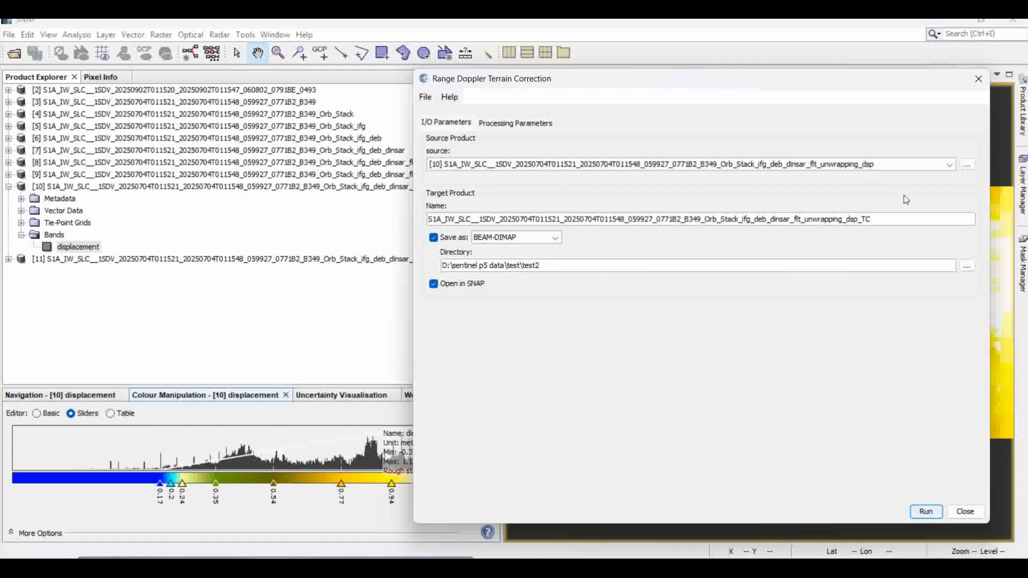
{"action": "left_click", "coordinate": [930, 167]}
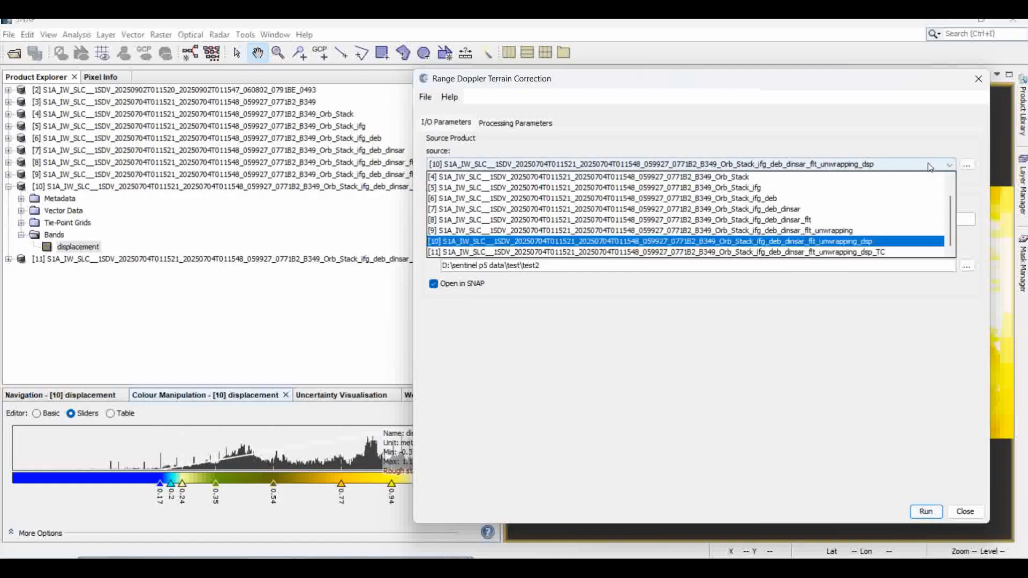
{"action": "left_click", "coordinate": [858, 241]}
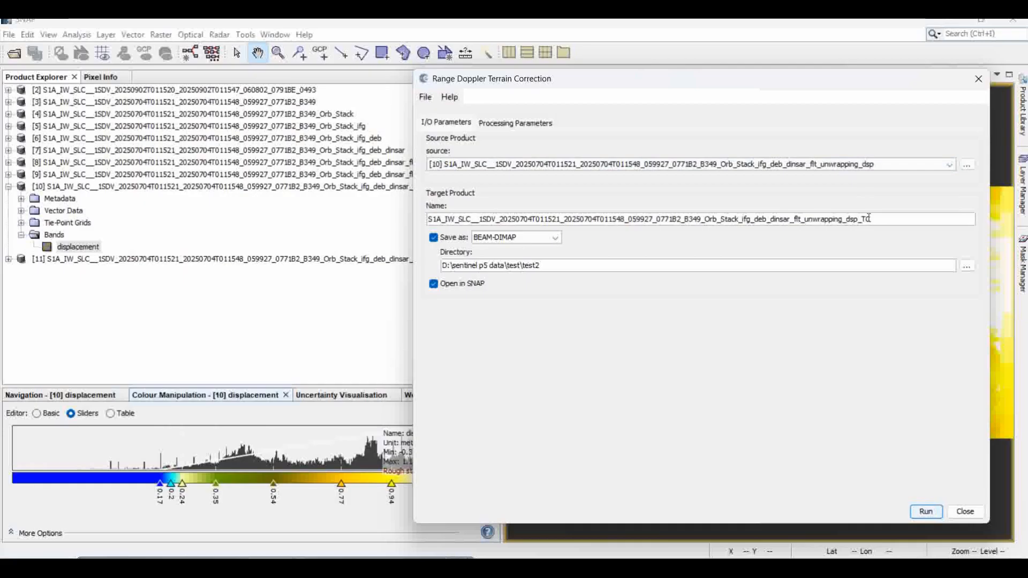
Step: Turn off masking of areas without elevation in the terrain correction processing parameters, and return to the I/O parameters
{"action": "left_click", "coordinate": [516, 123]}
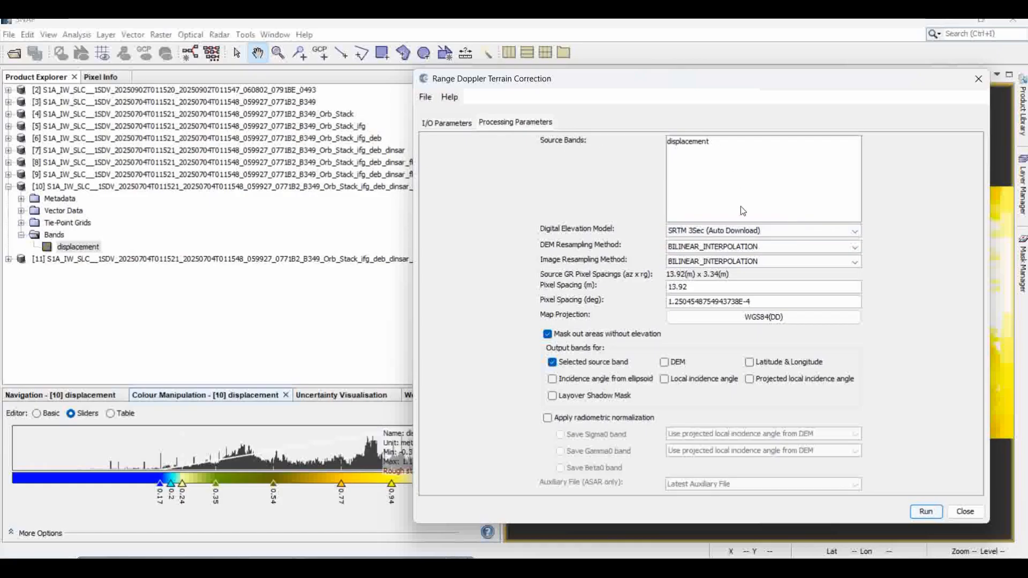
{"action": "left_click", "coordinate": [442, 126]}
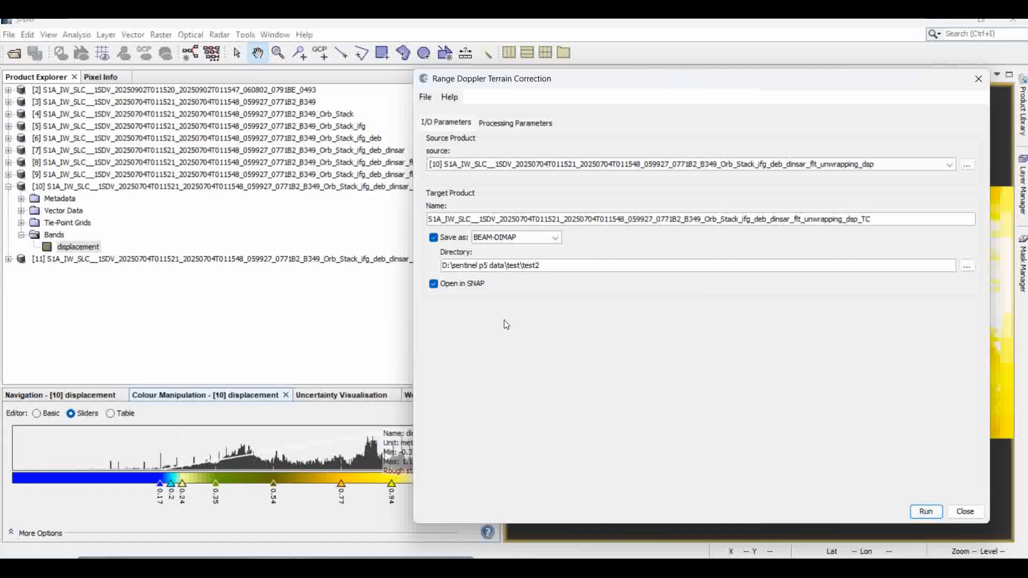
{"action": "left_click", "coordinate": [507, 122]}
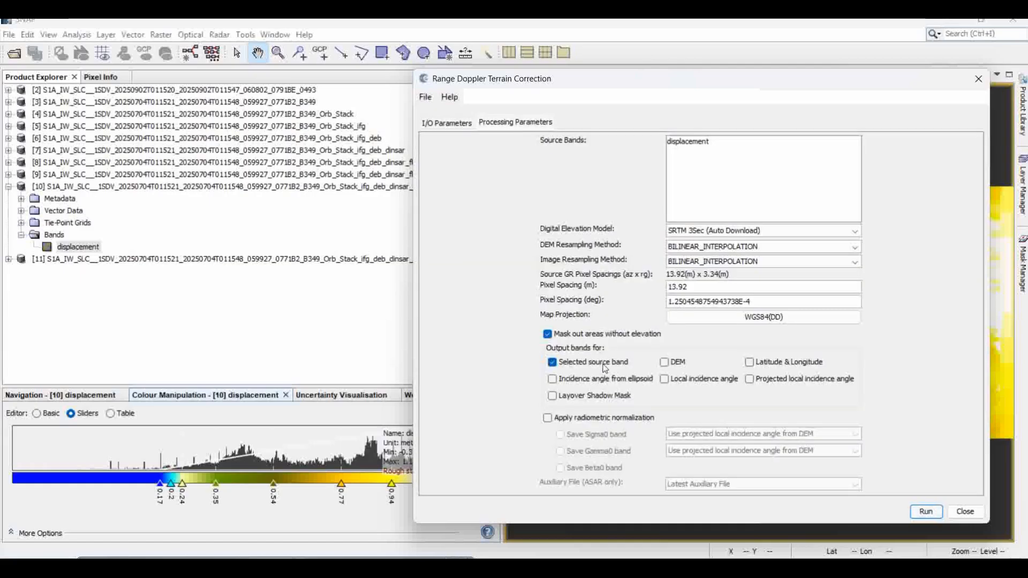
{"action": "left_click", "coordinate": [547, 334]}
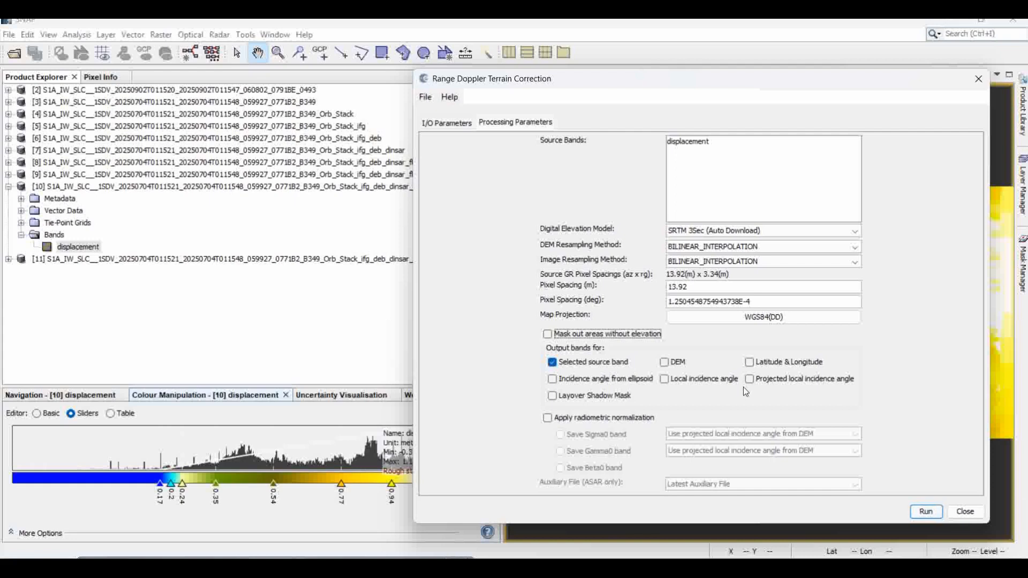
{"action": "left_click", "coordinate": [448, 123]}
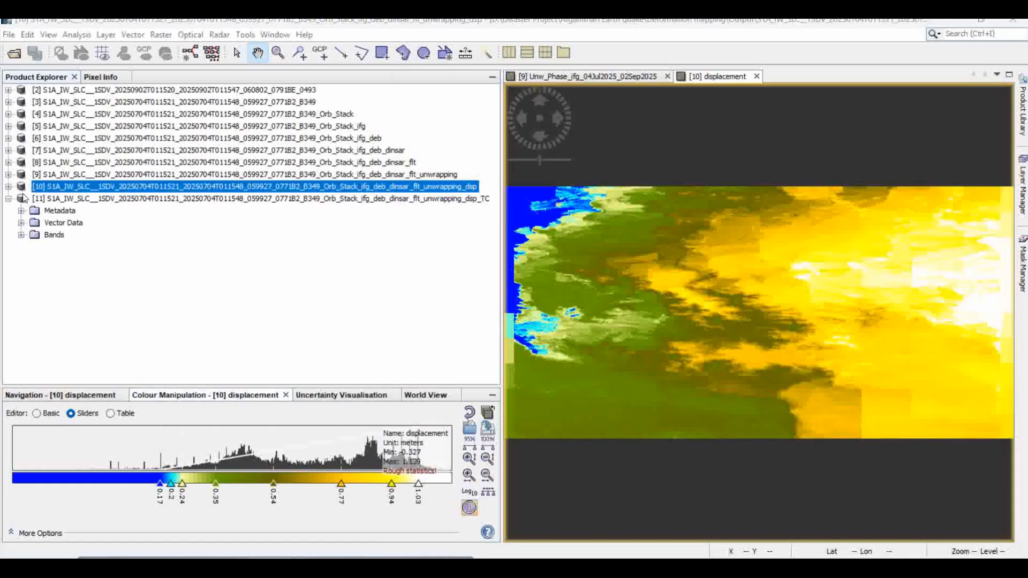
Step: Close the open displacement and unwrapped phase views, and display the displacement_VV band of product [11] ending in _dsp_TC
{"action": "left_click", "coordinate": [86, 200]}
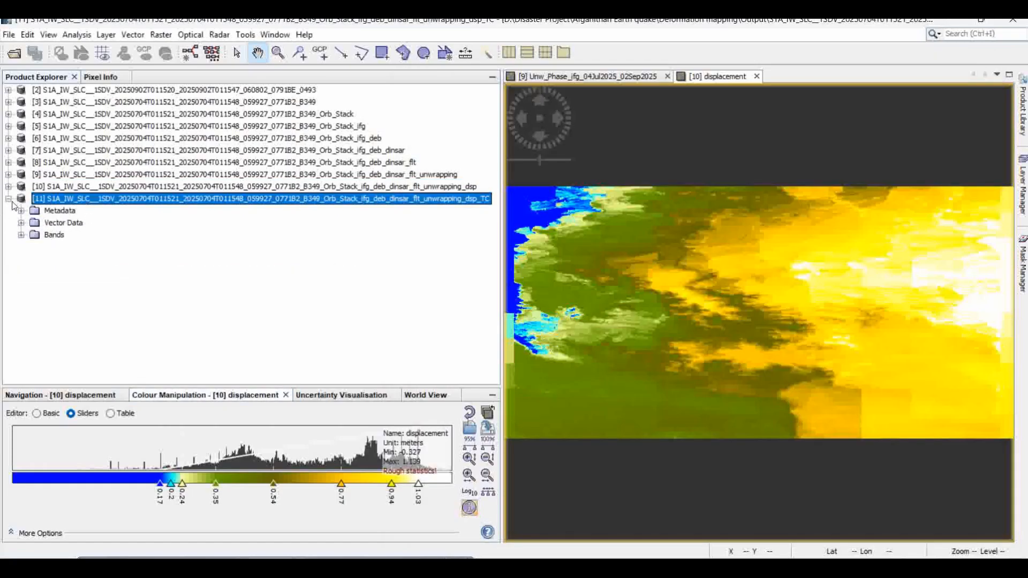
{"action": "left_click", "coordinate": [21, 235]}
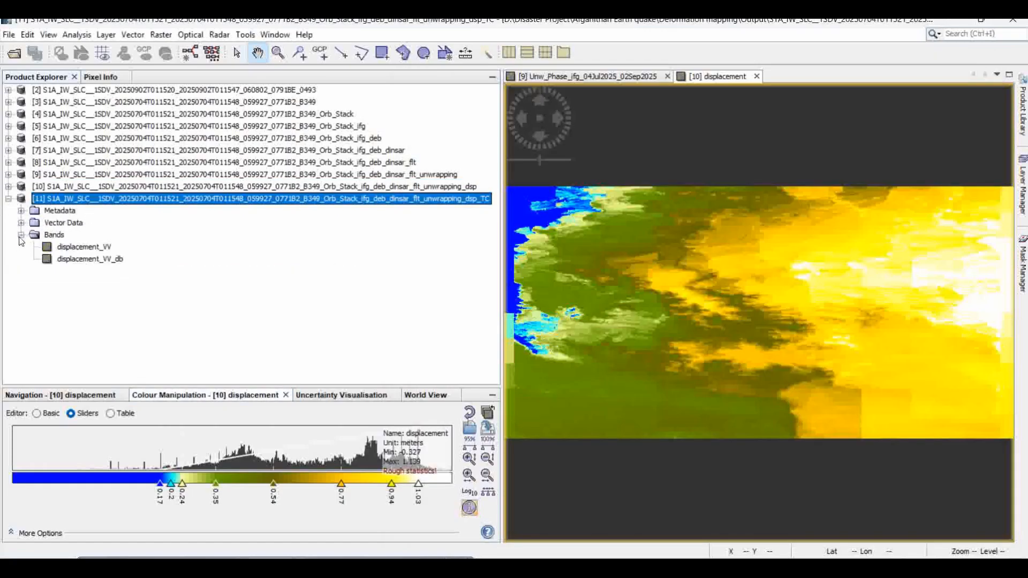
{"action": "left_click", "coordinate": [757, 77]}
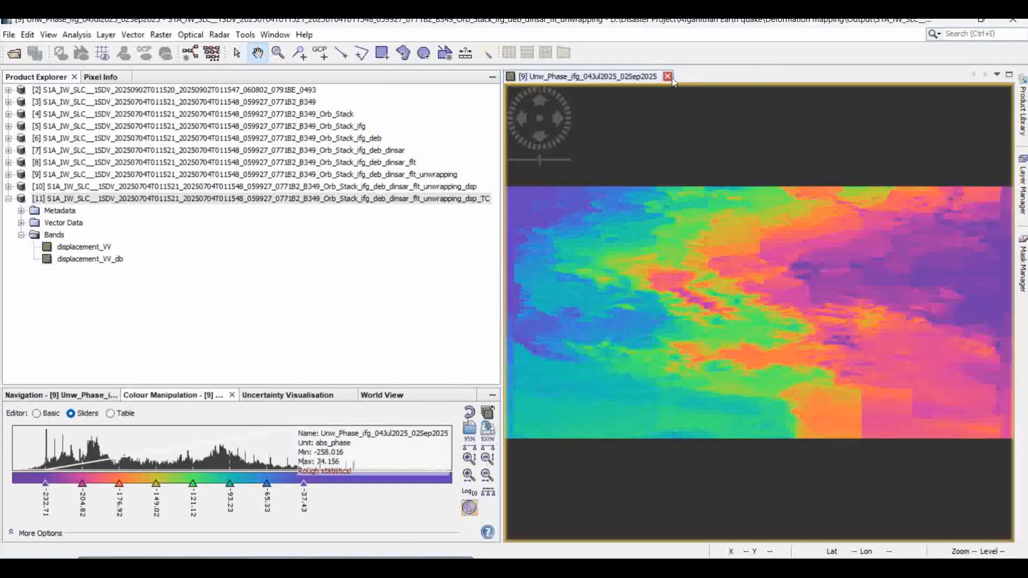
{"action": "left_click", "coordinate": [668, 77]}
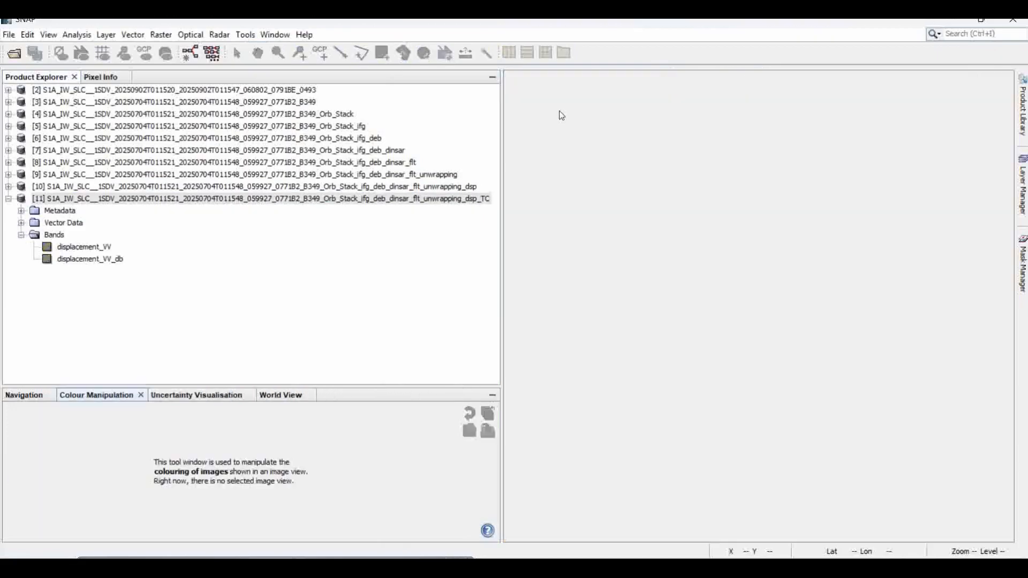
{"action": "double_click", "coordinate": [81, 247]}
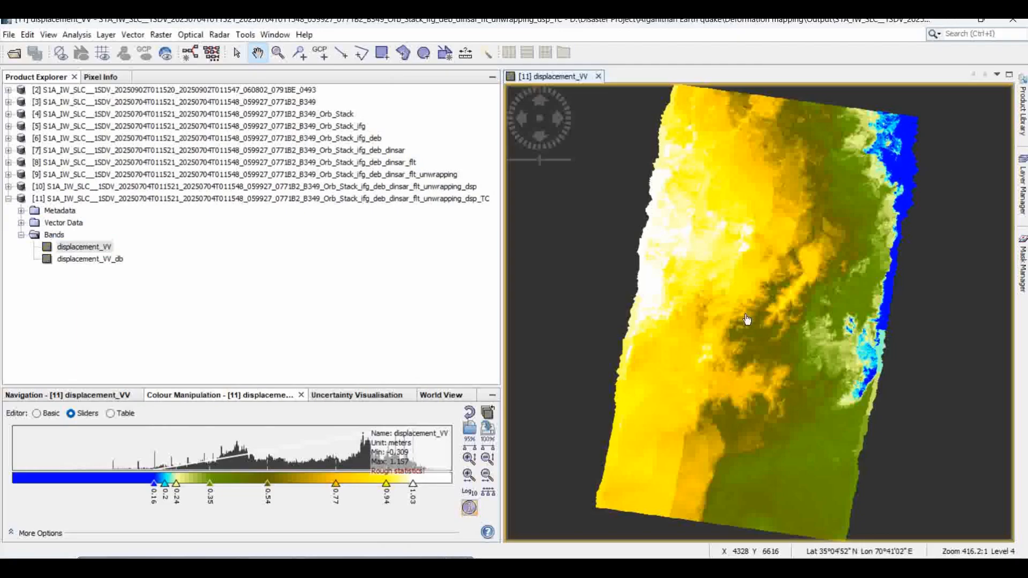
{"action": "left_click", "coordinate": [95, 250]}
{"action": "right_click", "coordinate": [95, 250]}
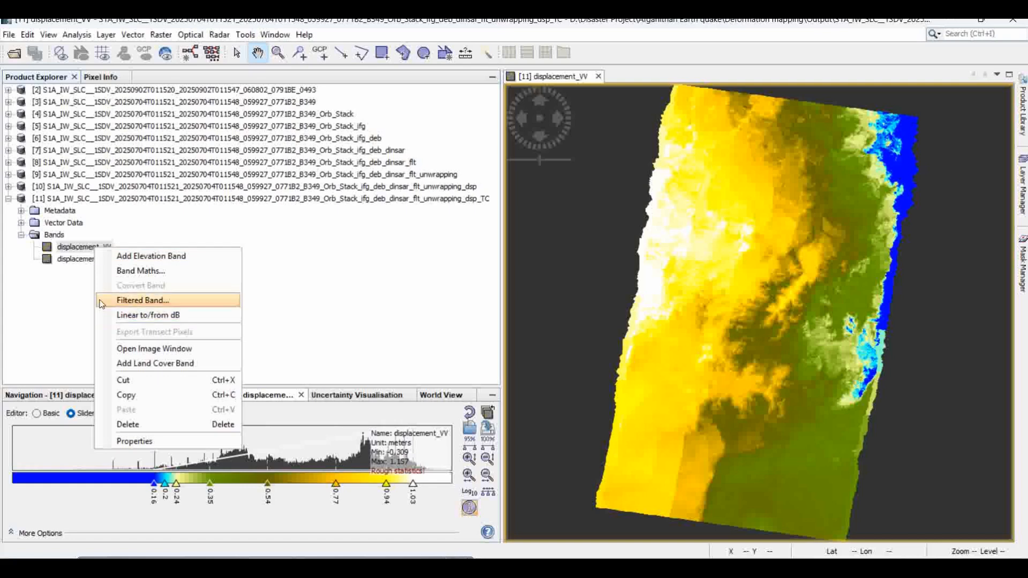
{"action": "left_click", "coordinate": [56, 300]}
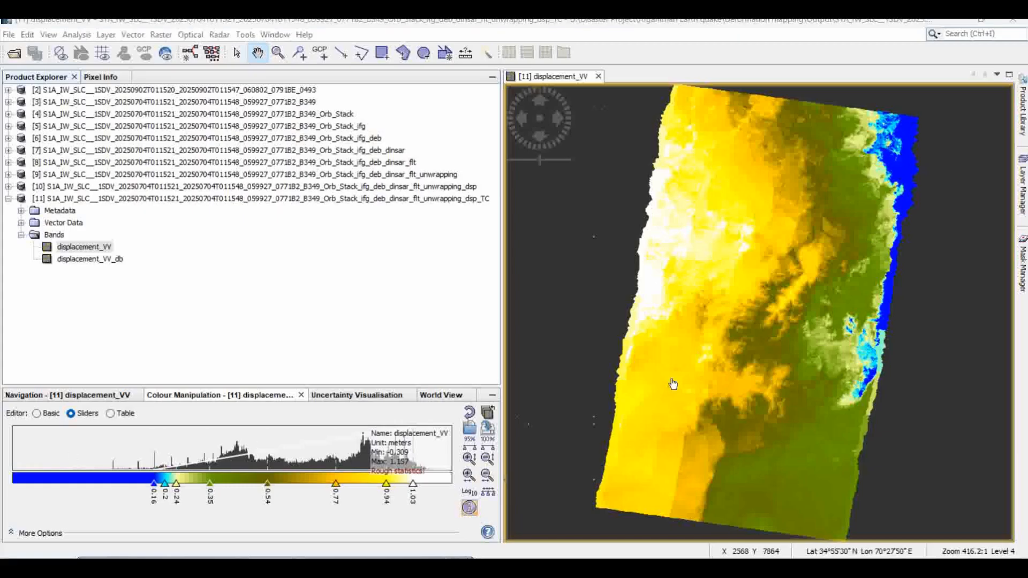
Step: Import the ESRI shapefile UAE as one.shp as vector data for the terrain-corrected displacement product [11]
{"action": "left_click", "coordinate": [7, 36]}
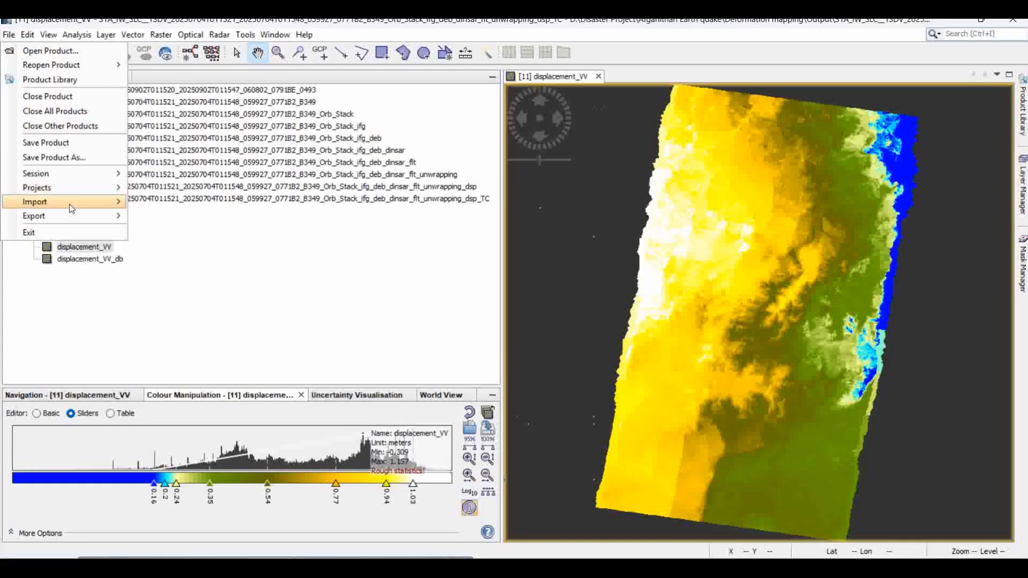
{"action": "mouse_move", "coordinate": [71, 209]}
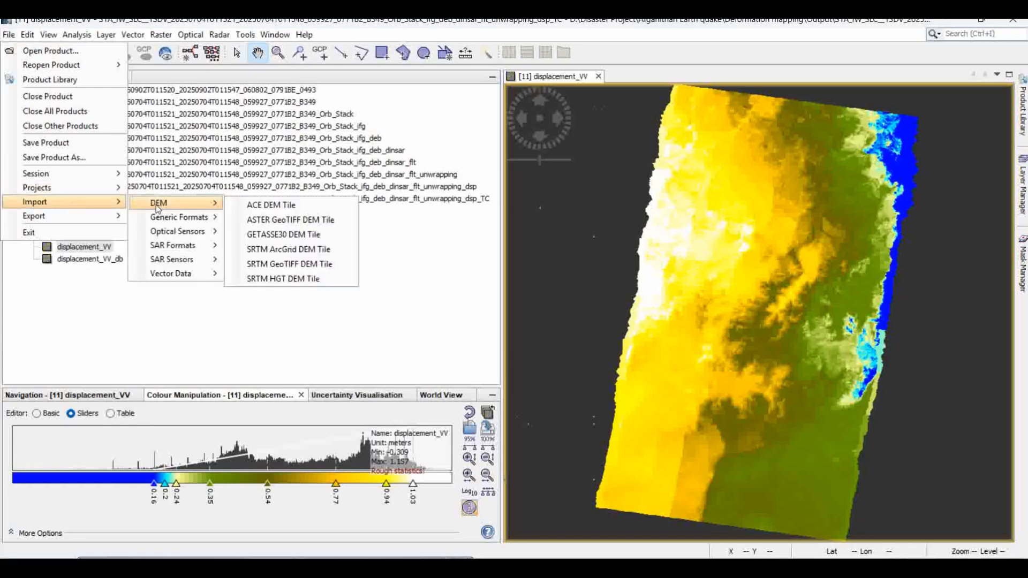
{"action": "mouse_move", "coordinate": [177, 274]}
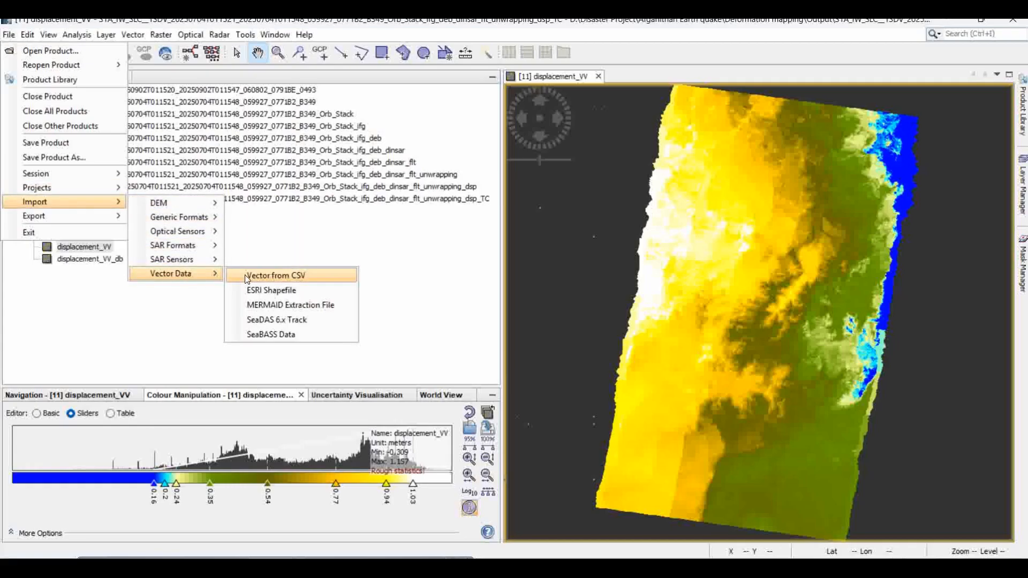
{"action": "left_click", "coordinate": [275, 293]}
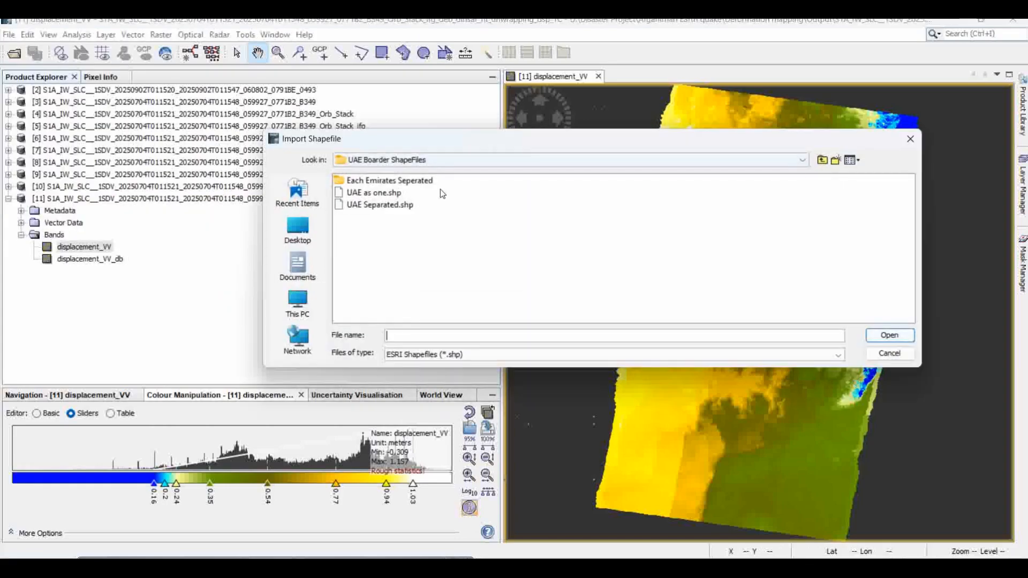
{"action": "left_click", "coordinate": [360, 197]}
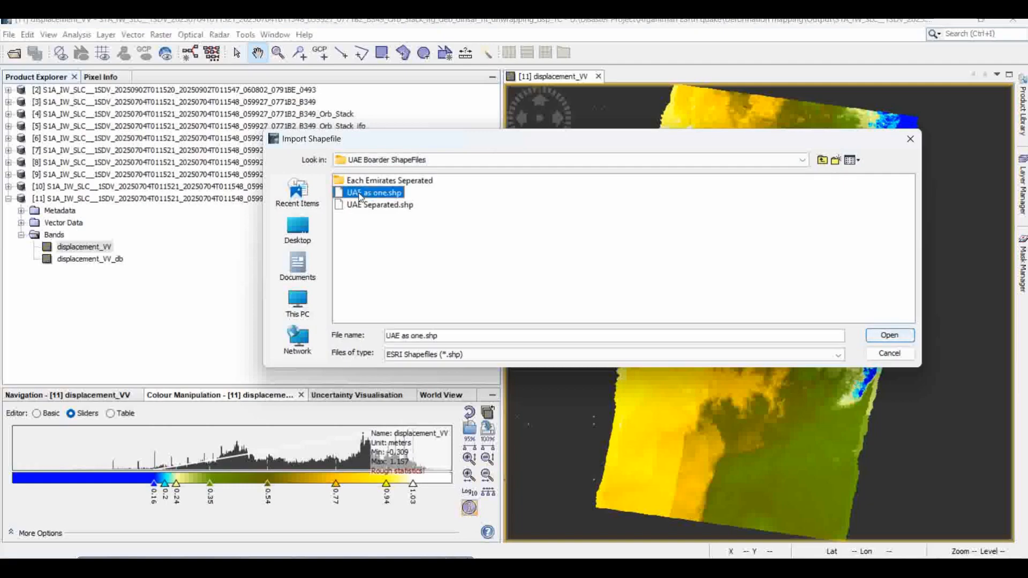
{"action": "left_click", "coordinate": [890, 336]}
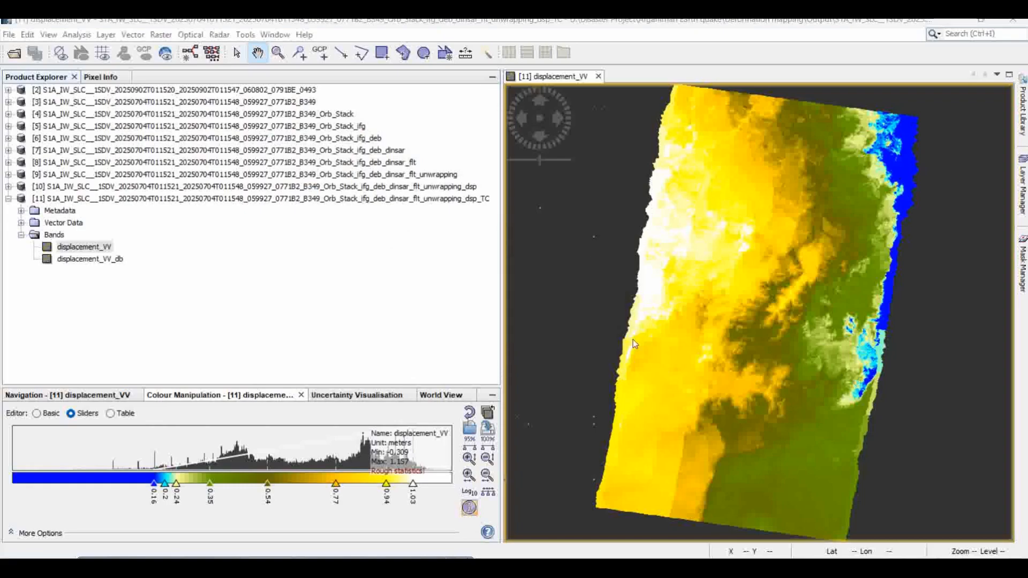
{"action": "left_click", "coordinate": [614, 251]}
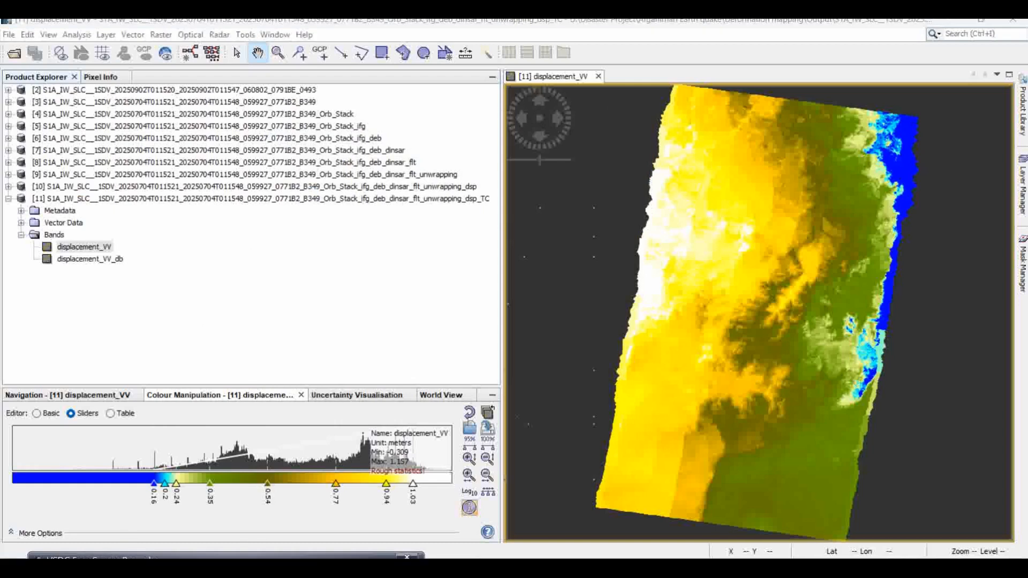
Step: Look through the export formats for the displacement product, and examine its displacement_VV overlay in Google Earth Pro
{"action": "left_click_drag", "start_coordinate": [150, 557], "coordinate": [625, 556]}
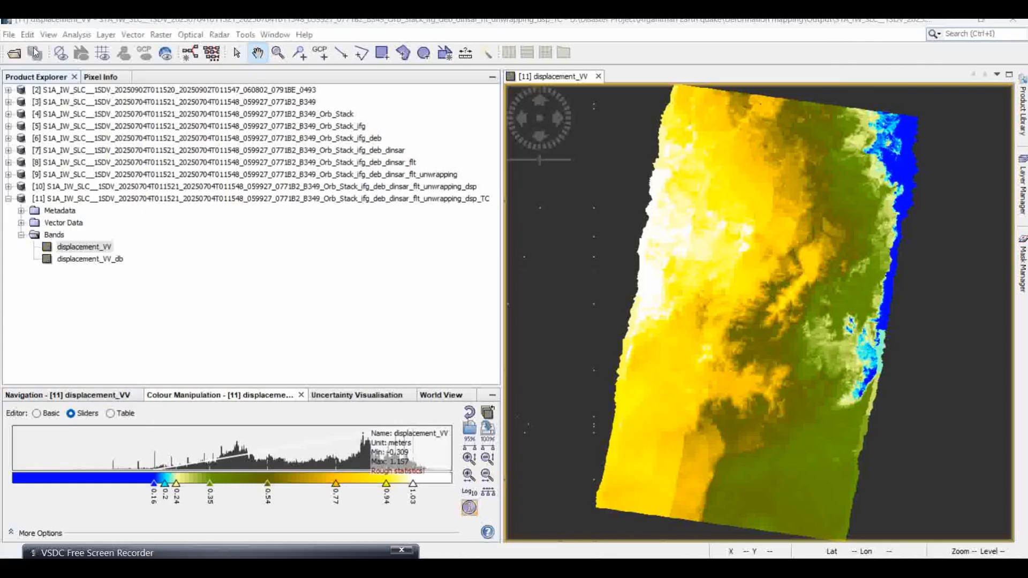
{"action": "left_click", "coordinate": [9, 35]}
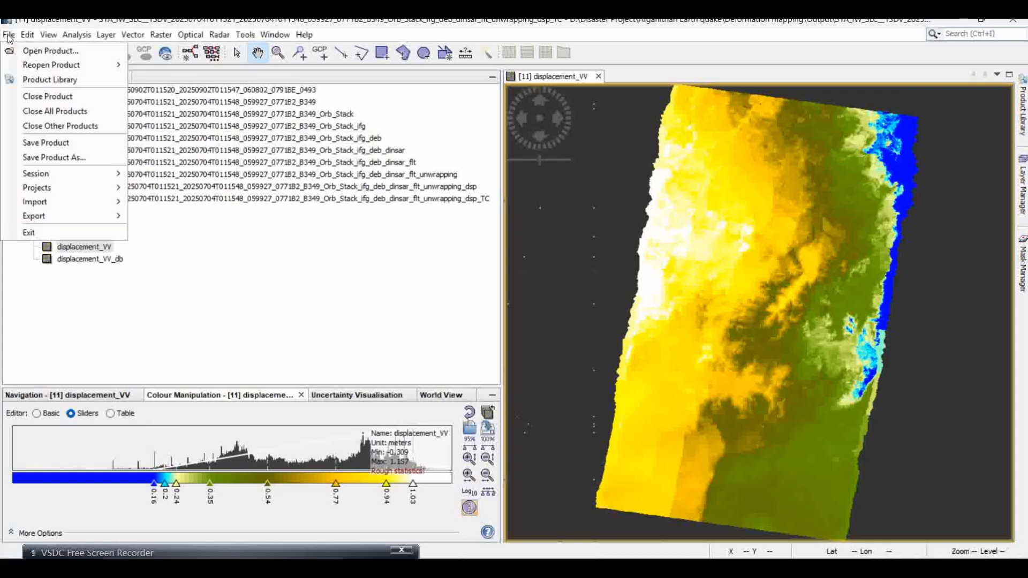
{"action": "mouse_move", "coordinate": [70, 216]}
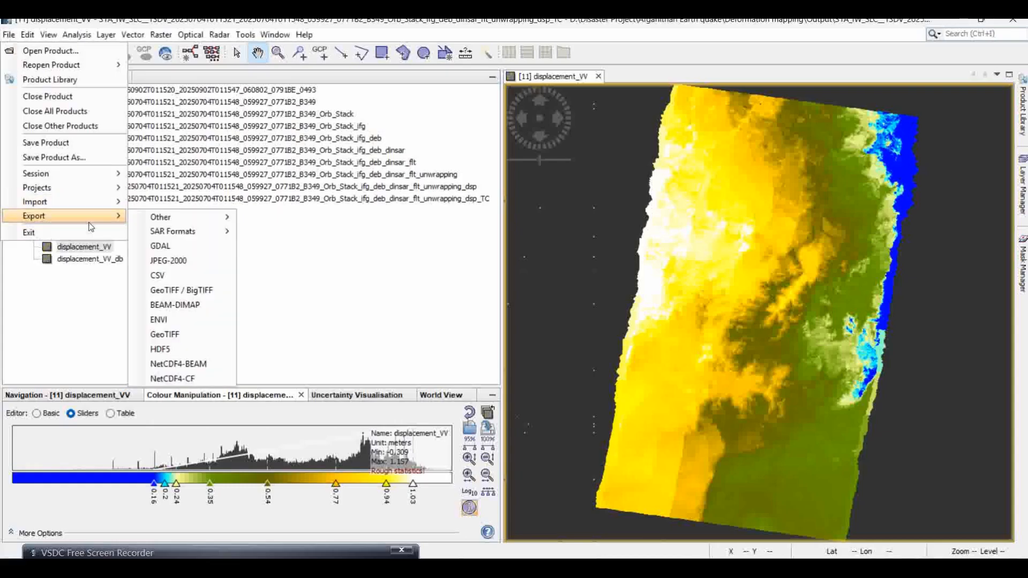
{"action": "mouse_move", "coordinate": [163, 229]}
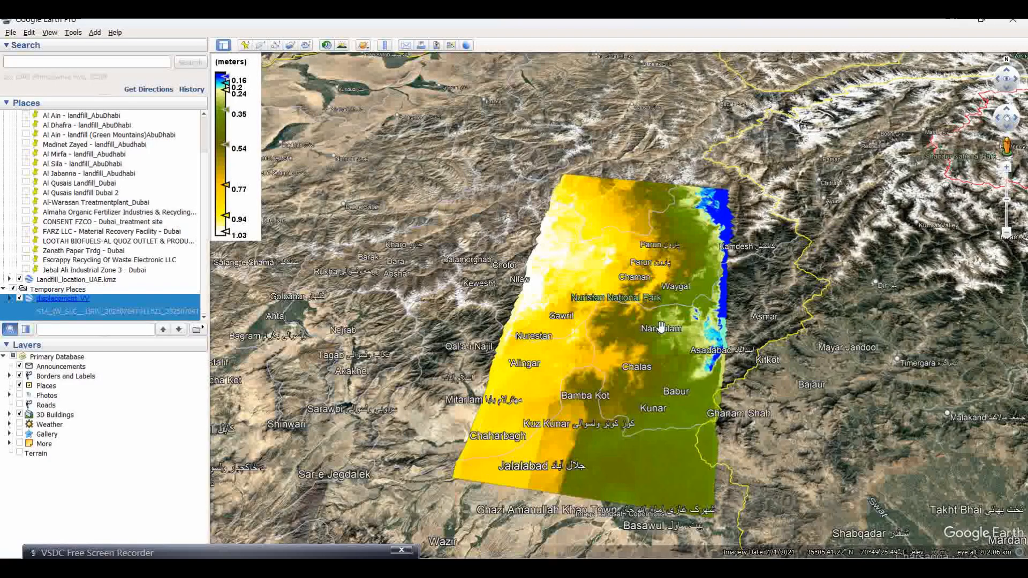
{"action": "scroll", "coordinate": [661, 328], "scroll_direction": "up", "scroll_amount": 3}
{"action": "left_click_drag", "start_coordinate": [684, 268], "coordinate": [768, 262]}
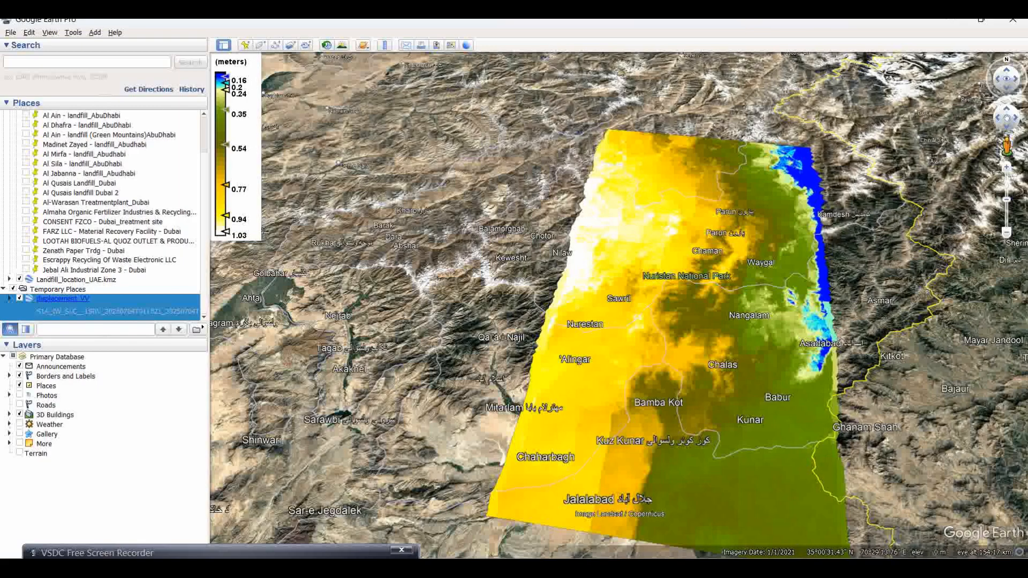
Step: Switch to ArcGIS Pro, locate displacement_VV_db.img on DATA_DISK (D:) in Add Data, dismiss it without adding, and return to SNAP
{"action": "left_click", "coordinate": [755, 567]}
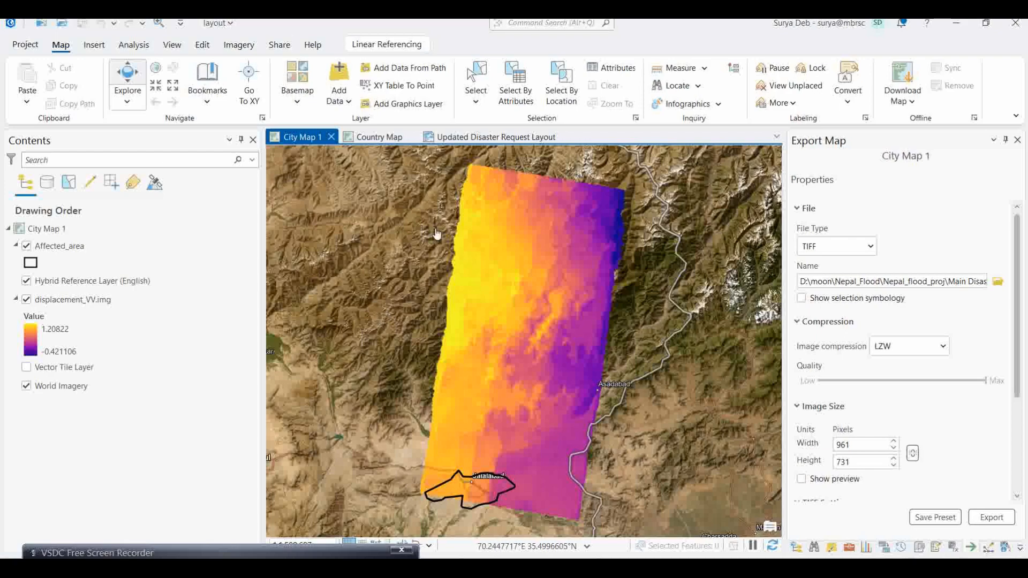
{"action": "left_click", "coordinate": [337, 100]}
{"action": "left_click", "coordinate": [358, 121]}
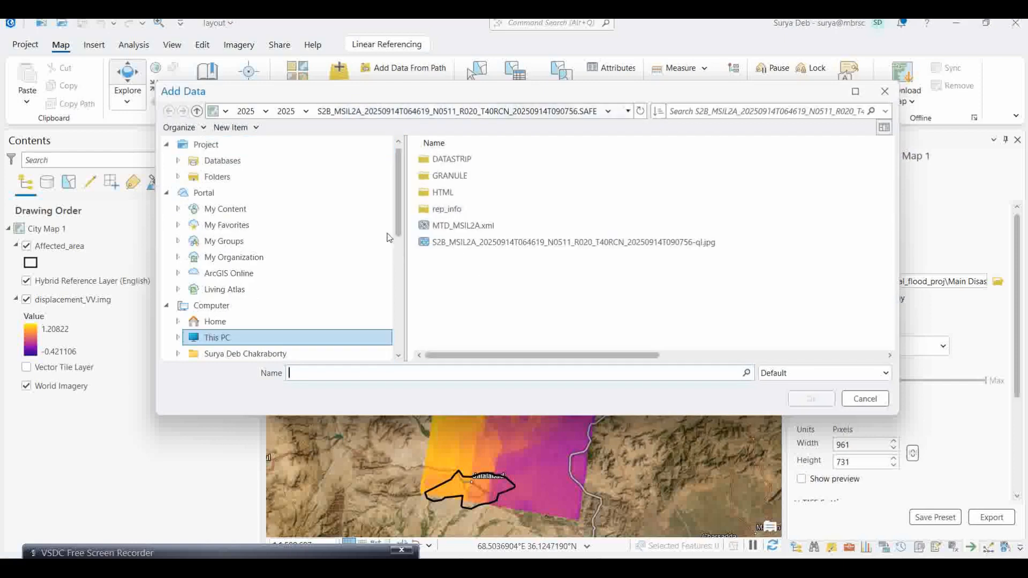
{"action": "left_click", "coordinate": [225, 337]}
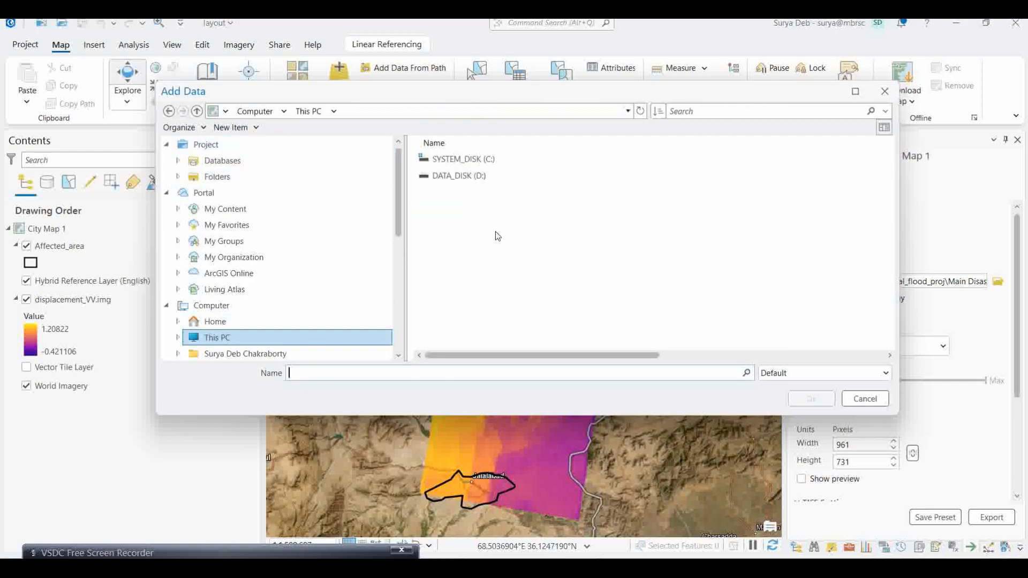
{"action": "double_click", "coordinate": [476, 179]}
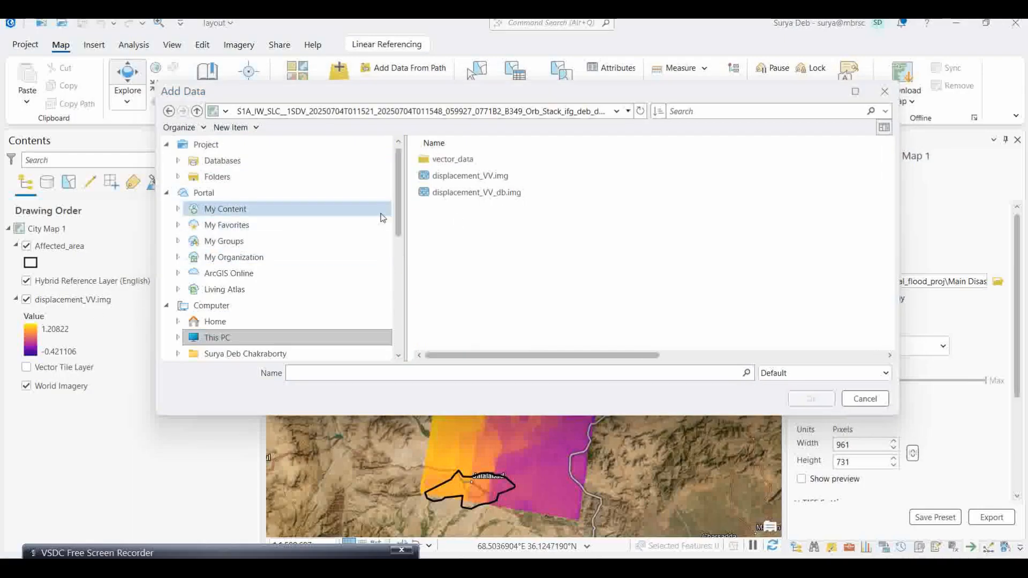
{"action": "left_click", "coordinate": [455, 192]}
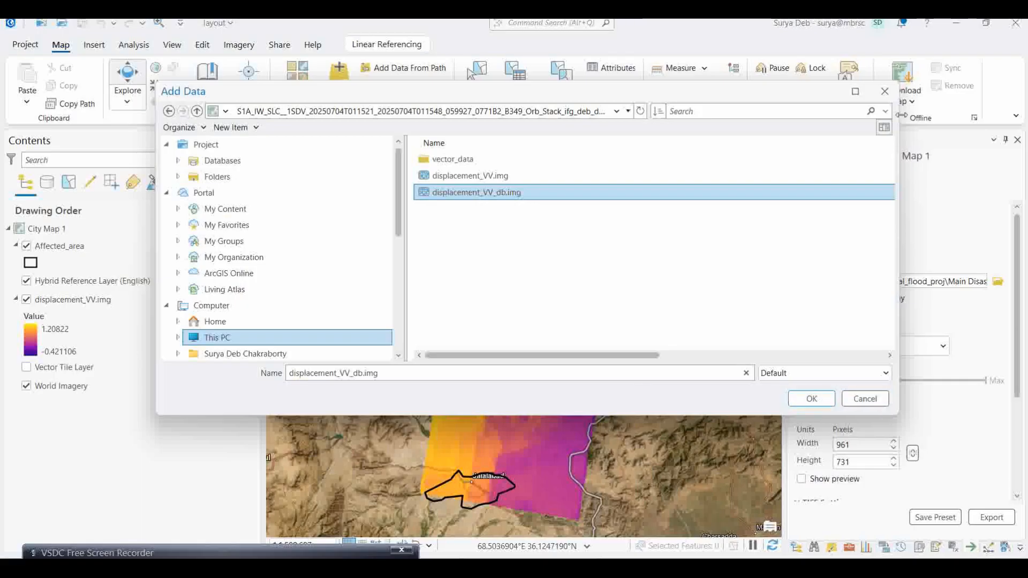
{"action": "left_click", "coordinate": [885, 91]}
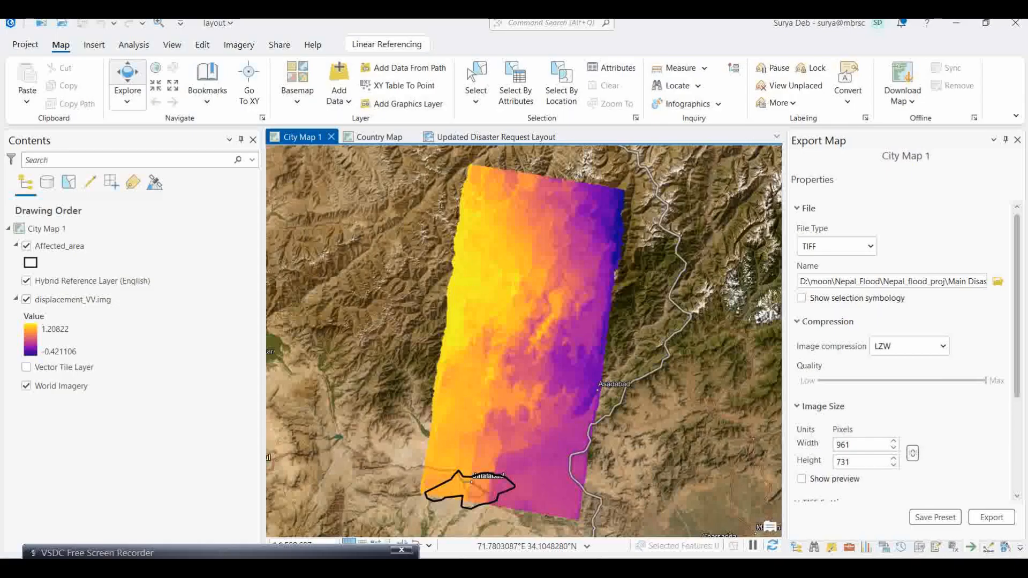
{"action": "left_click", "coordinate": [592, 518]}
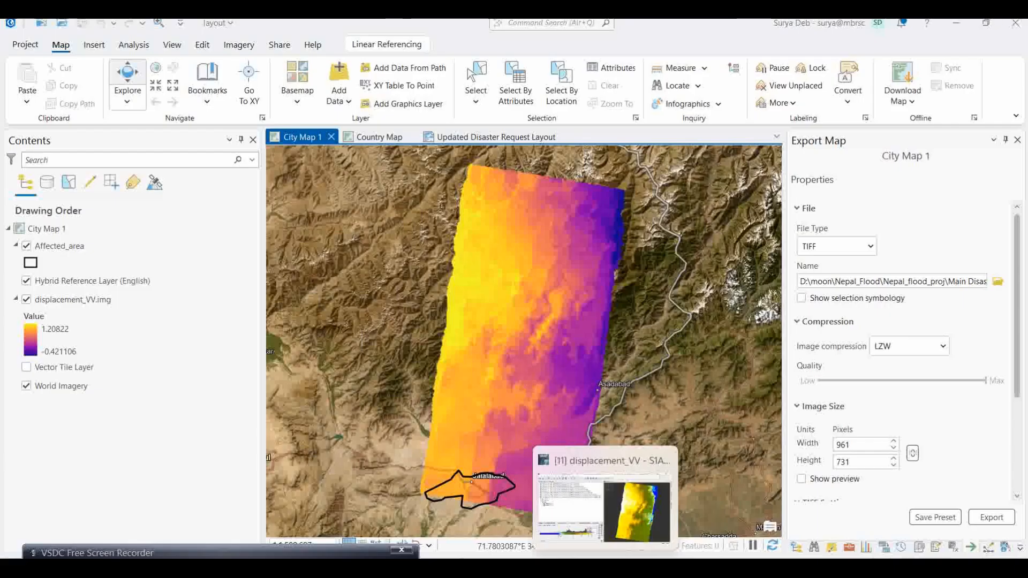
{"action": "left_click", "coordinate": [618, 516]}
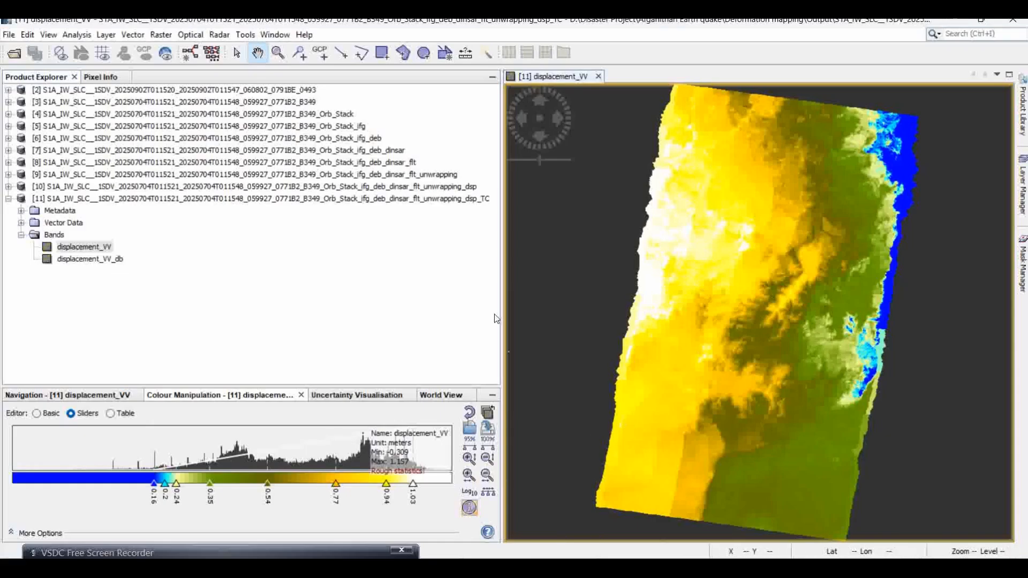